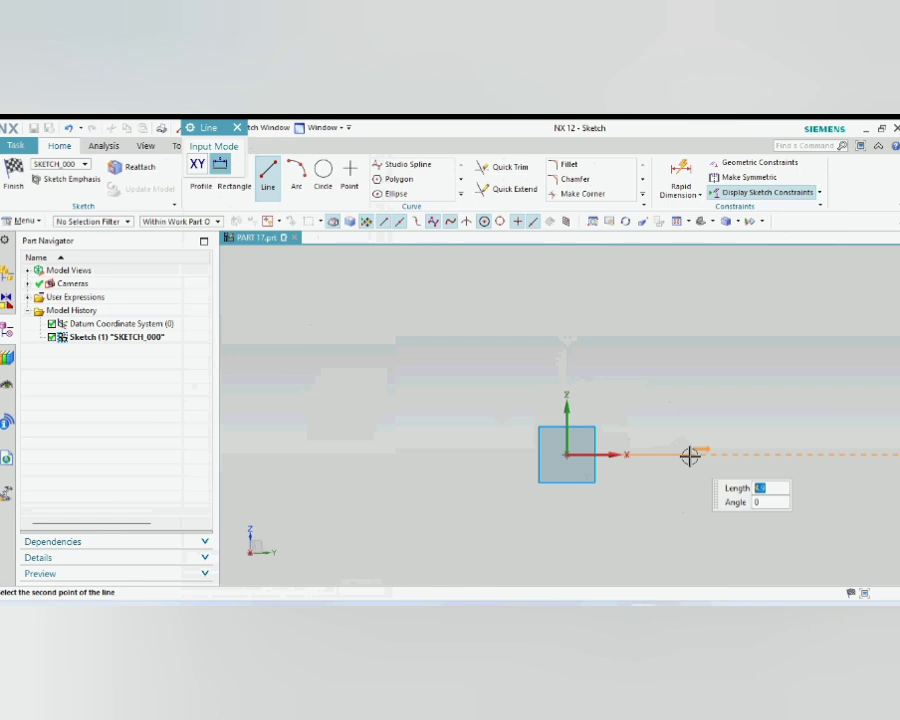
Step: Draw a horizontal line 150 long from the sketch origin along the positive X axis
key("Return")
scroll(514, 368, "down", 6)
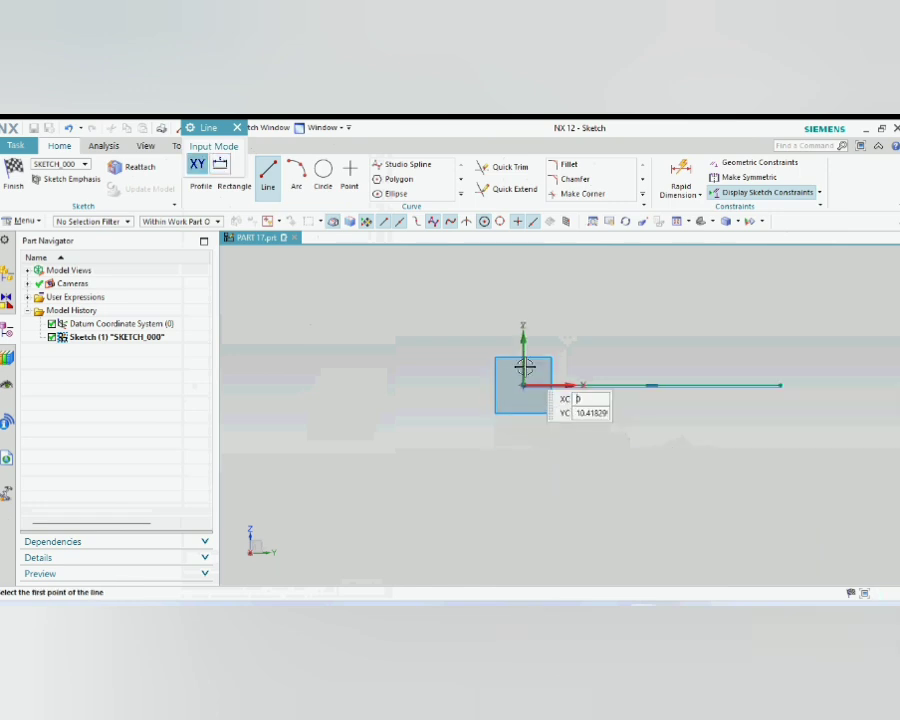
scroll(524, 367, "down", 5)
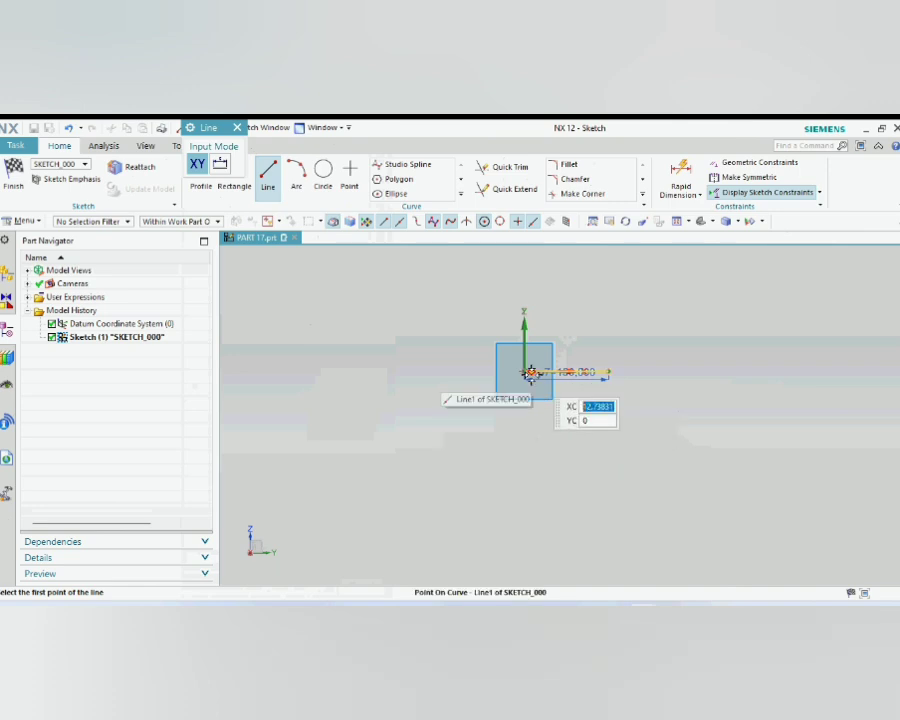
left_click(606, 373)
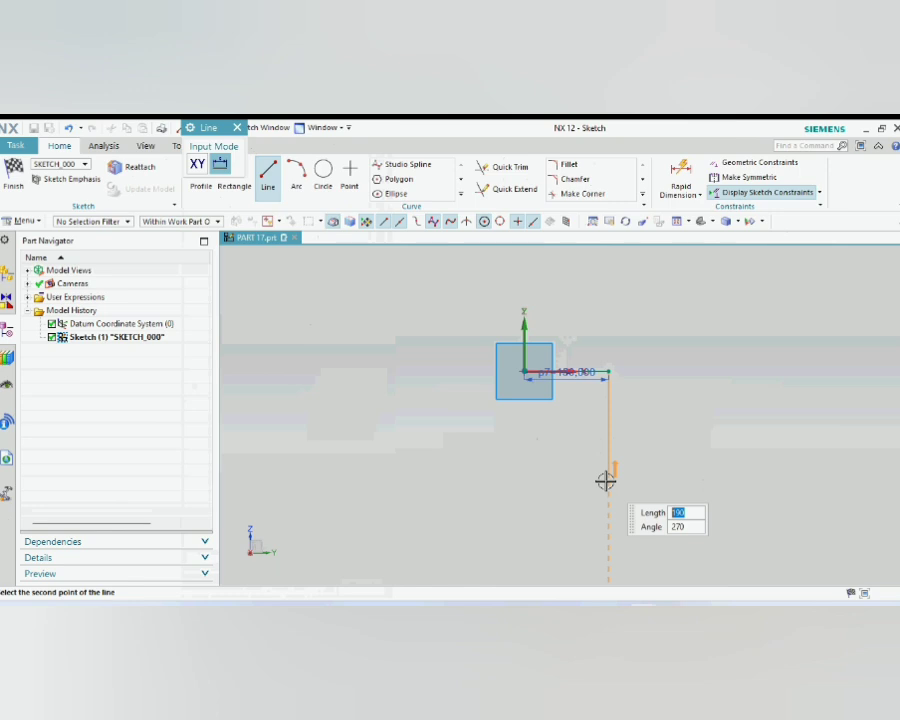
left_click(237, 127)
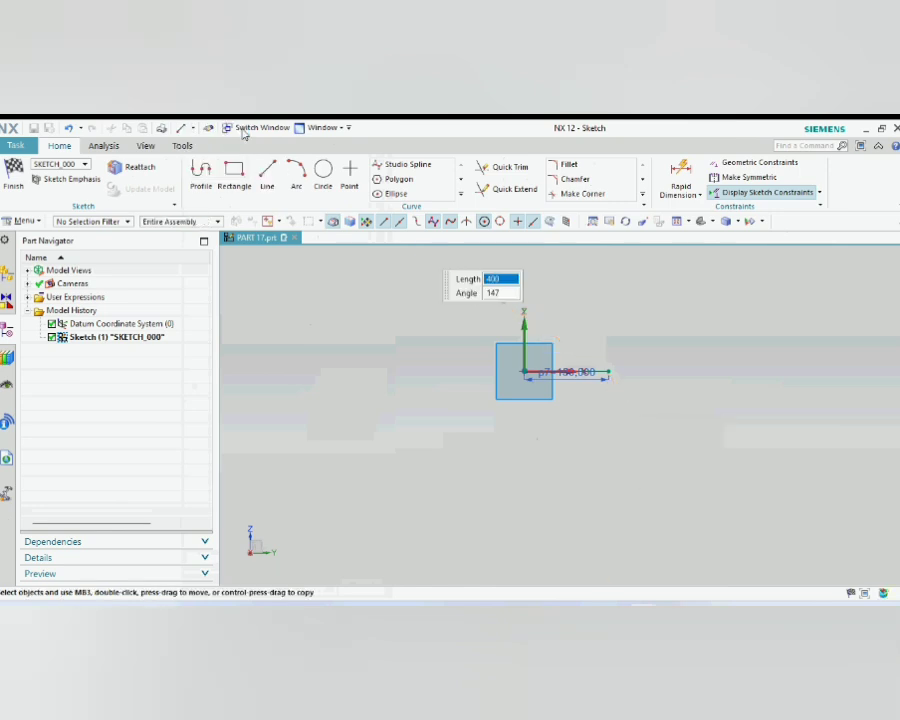
left_click(268, 176)
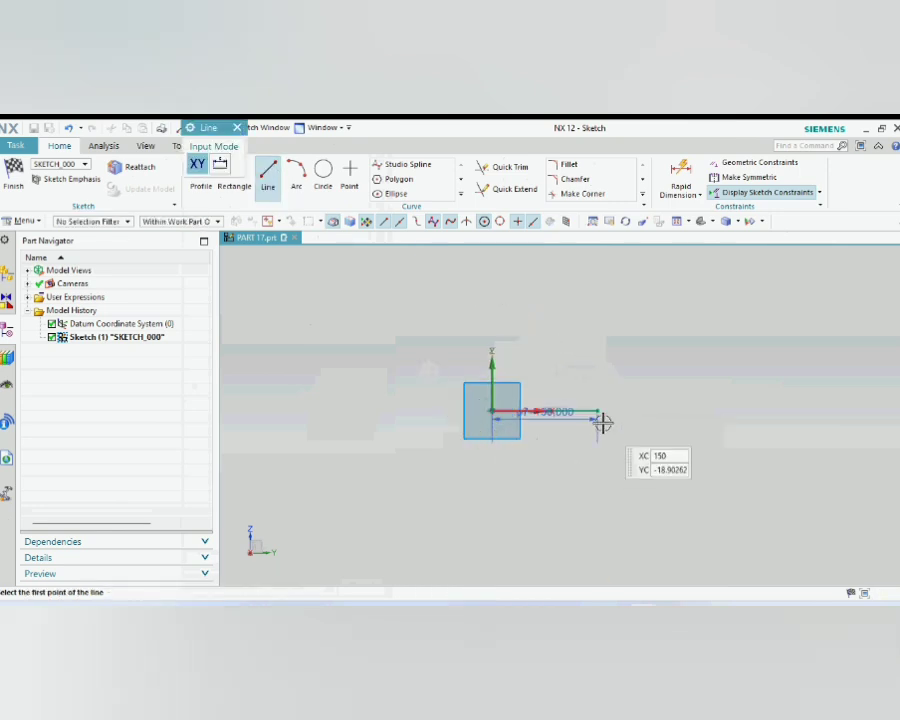
left_click(596, 410)
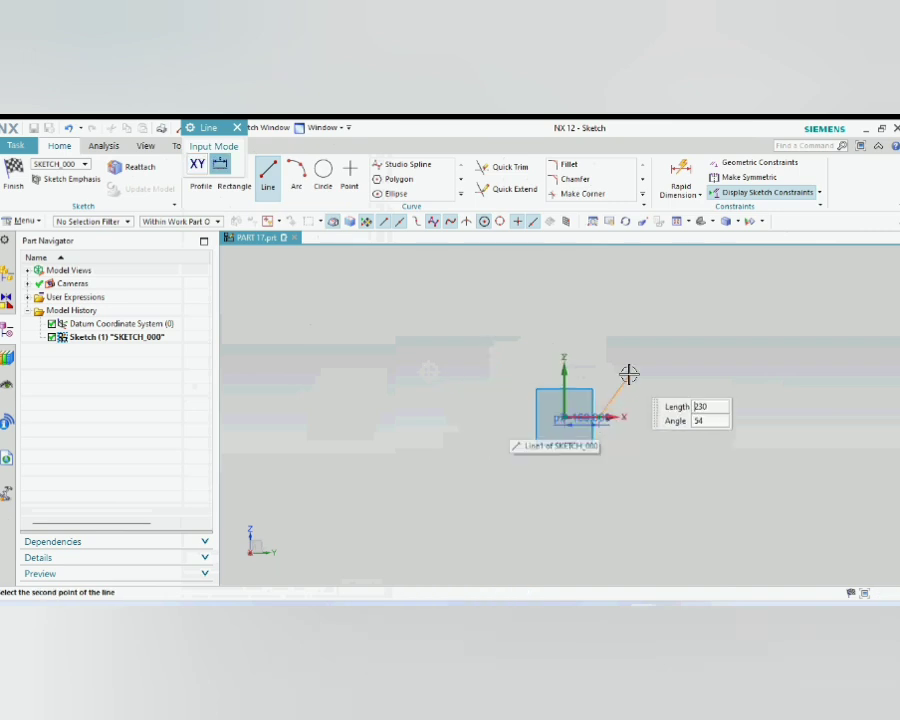
left_click(236, 128)
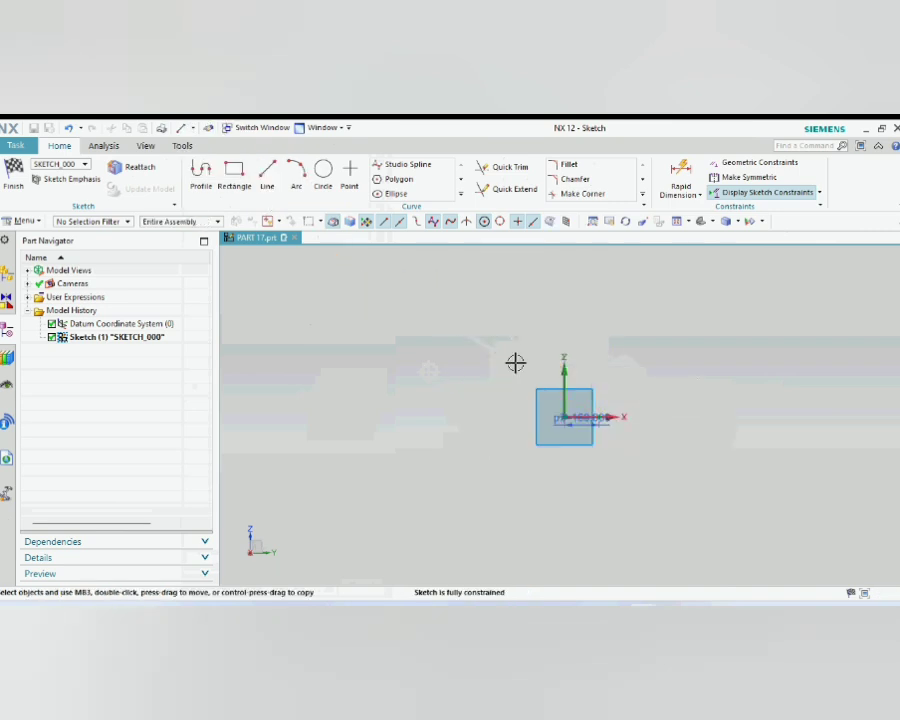
Step: Draw a vertical line 150 long upward from the far end of the horizontal line
left_click(267, 176)
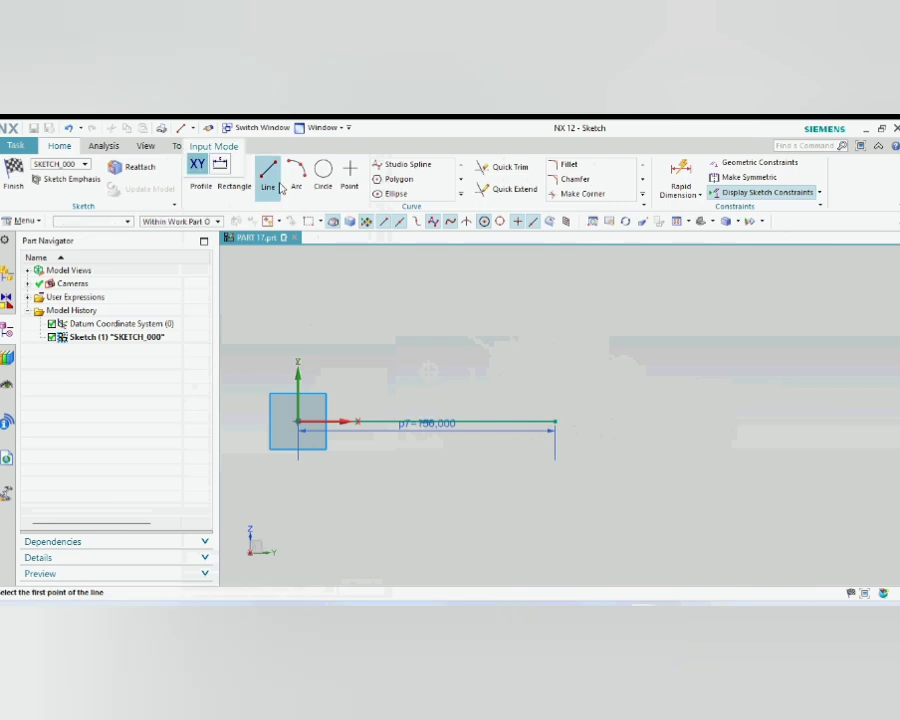
left_click(555, 421)
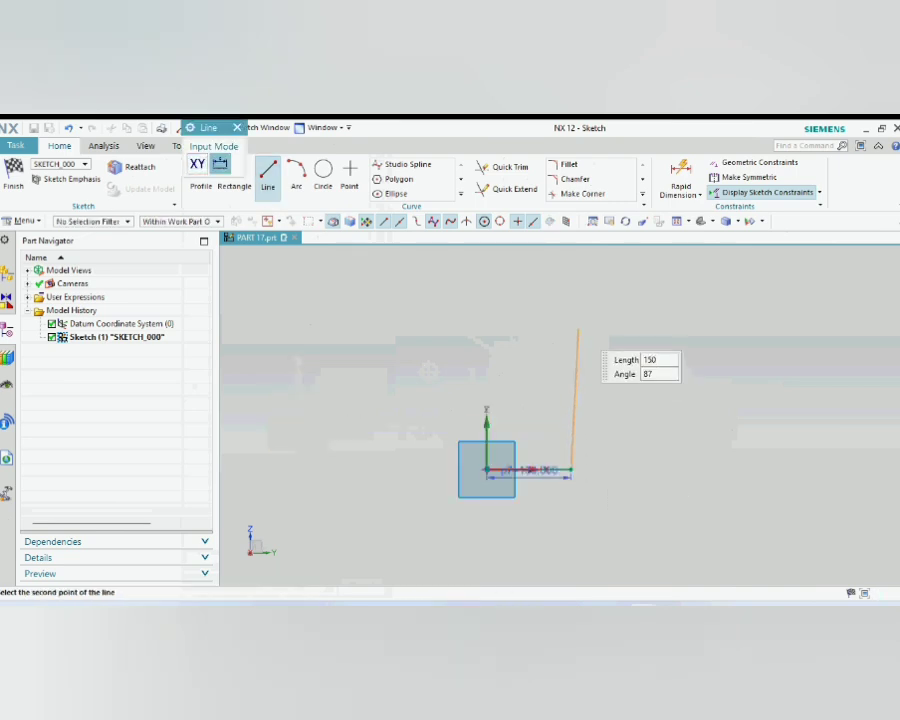
key("Return")
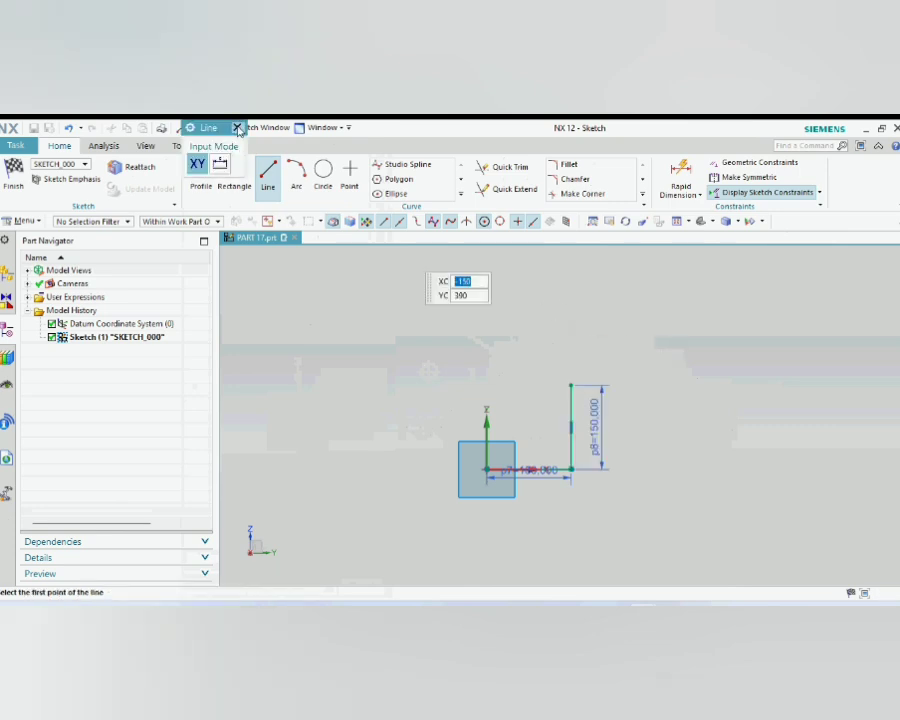
left_click(238, 130)
Step: Draw a circle of diameter 520 centred on the corner where the horizontal and vertical lines meet
left_click(323, 174)
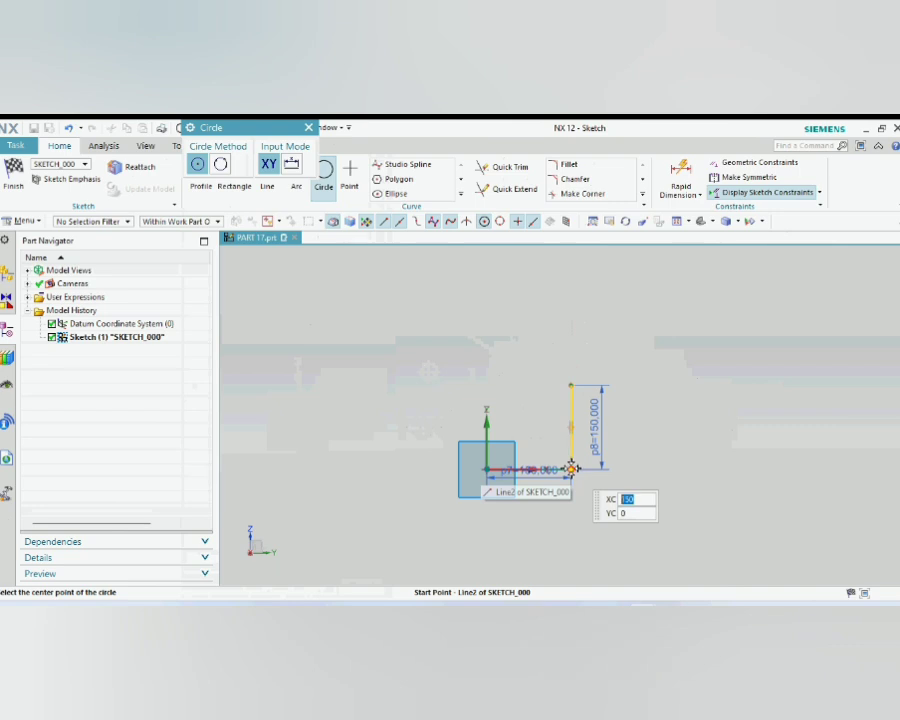
left_click(571, 468)
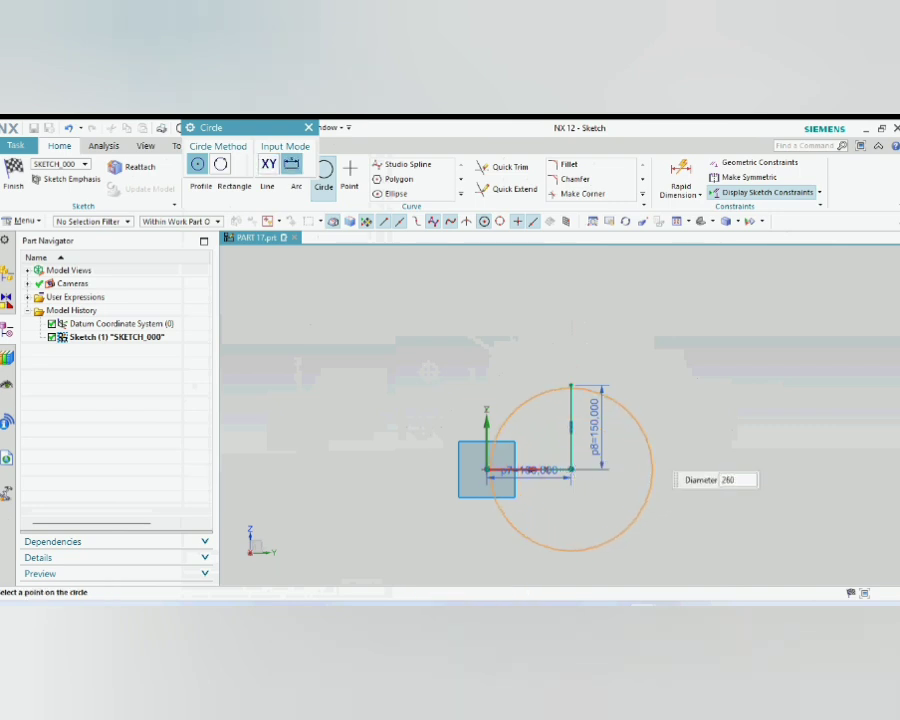
type("260+260")
key("Return")
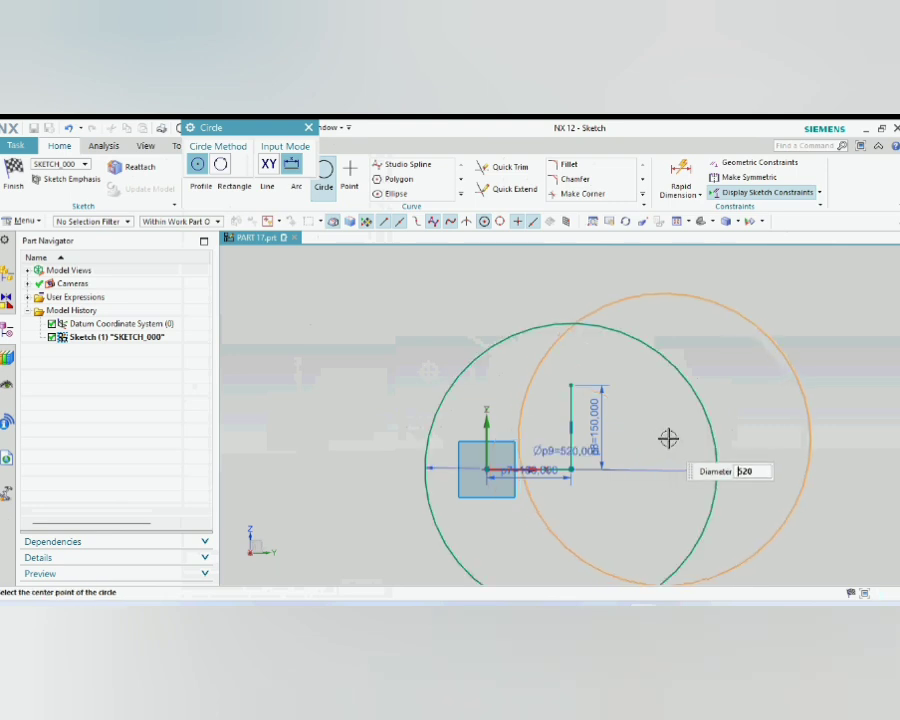
left_click(308, 127)
Step: Draw two helper lines from the circle's centre past its edge, about 380 straight down and about 470 horizontally in the negative X direction
left_click(267, 177)
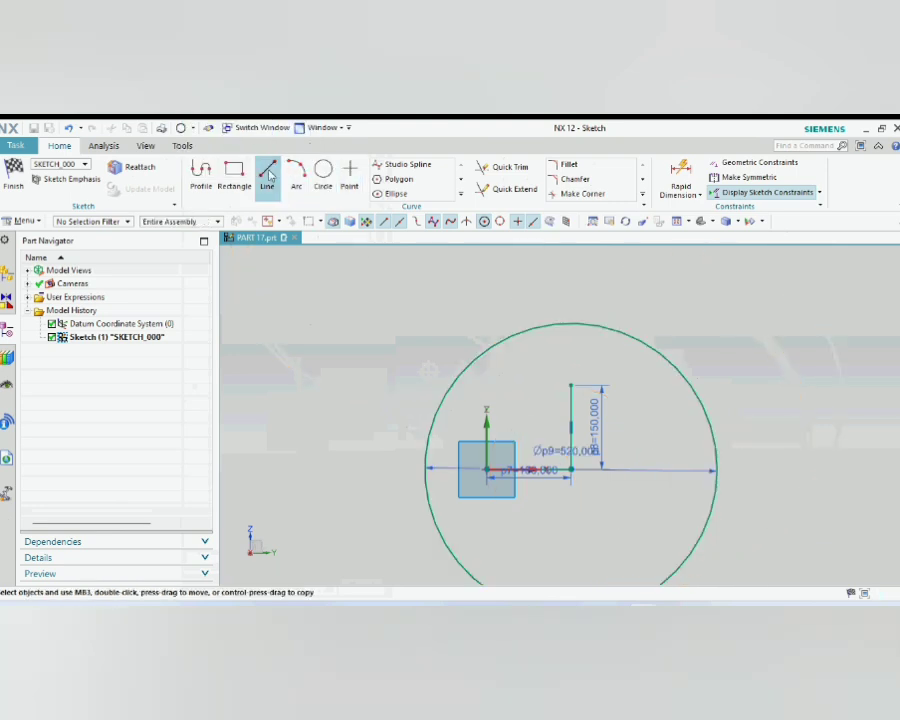
scroll(460, 280, "down", 3)
scroll(513, 403, "up", 3)
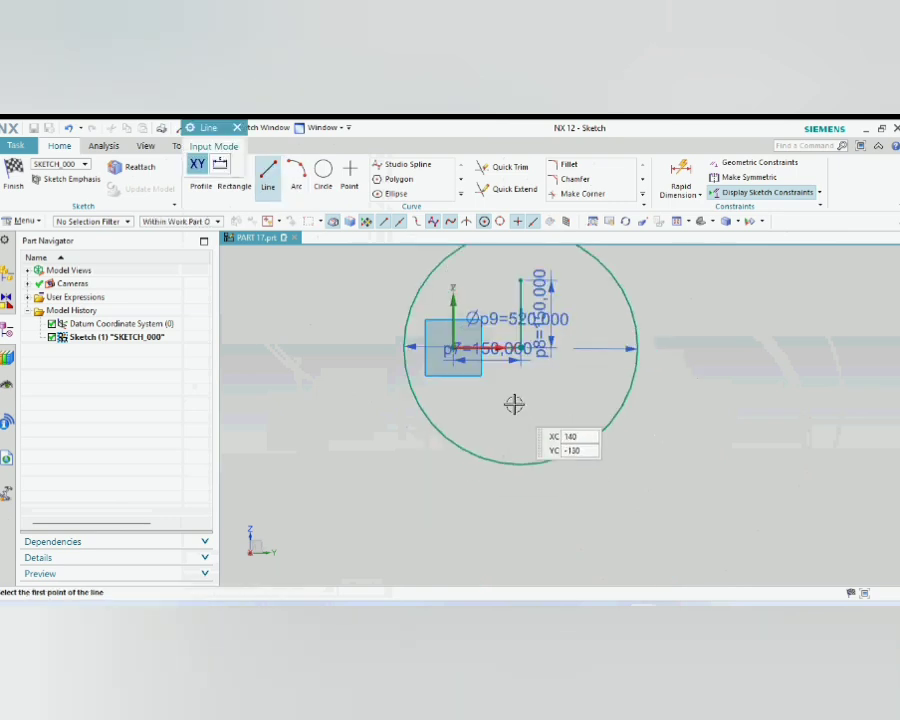
left_click(520, 348)
left_click(518, 519)
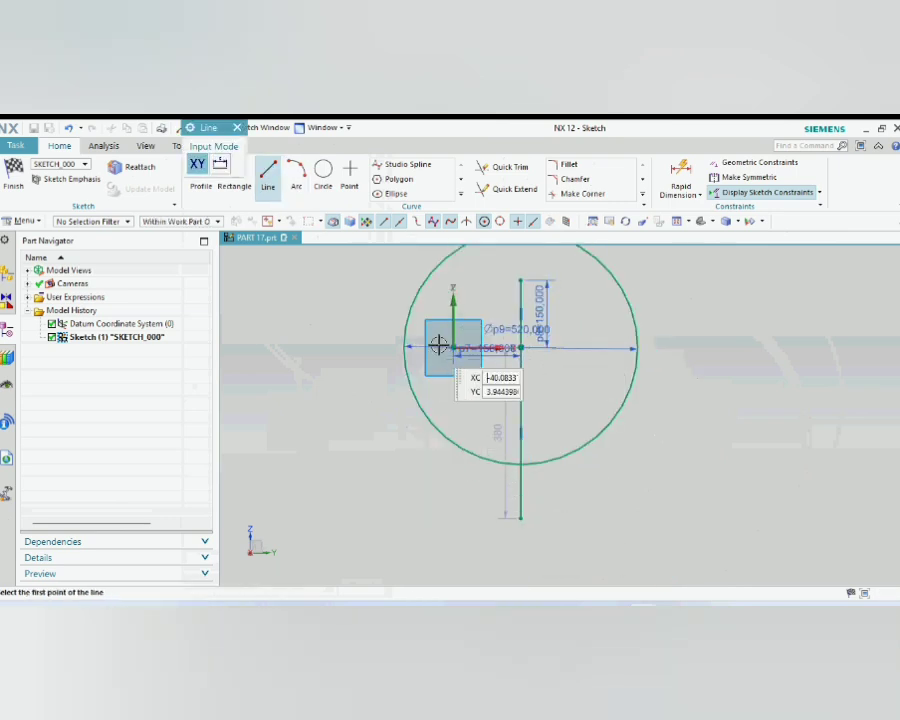
left_click(520, 348)
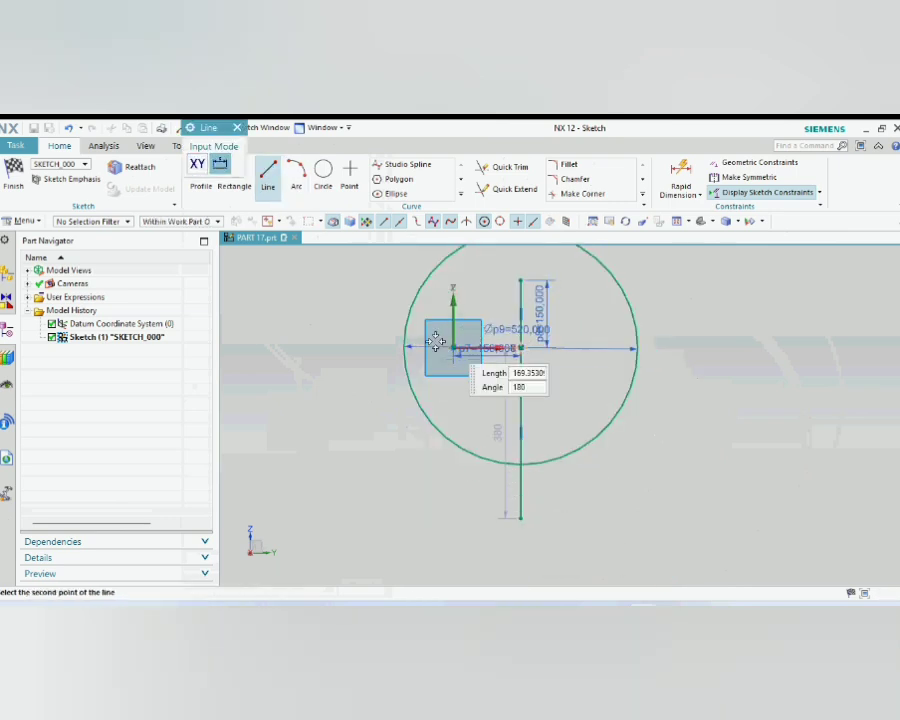
left_click(309, 348)
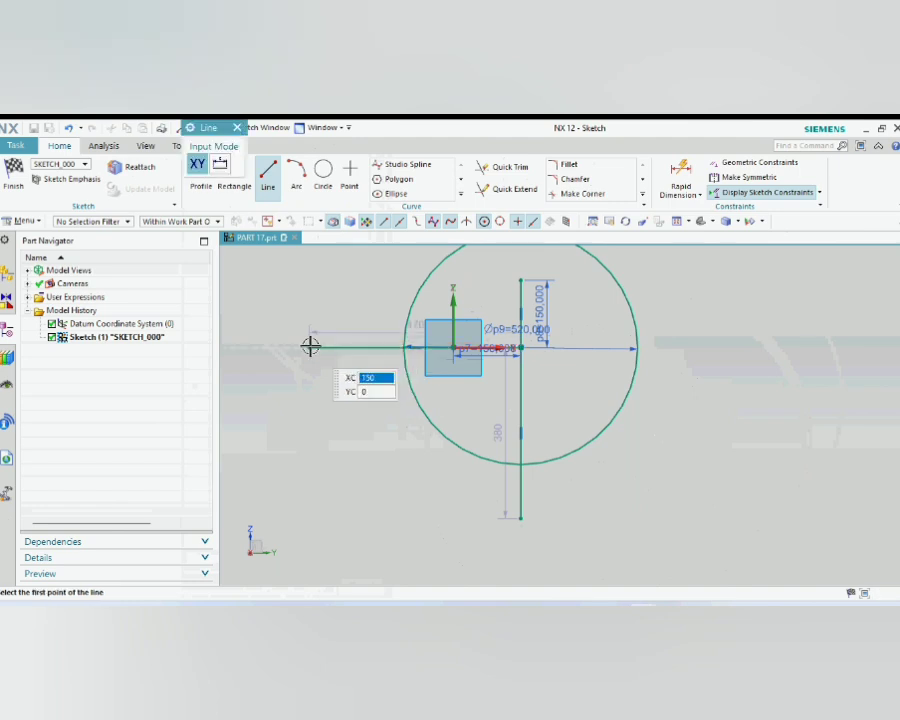
left_click(236, 129)
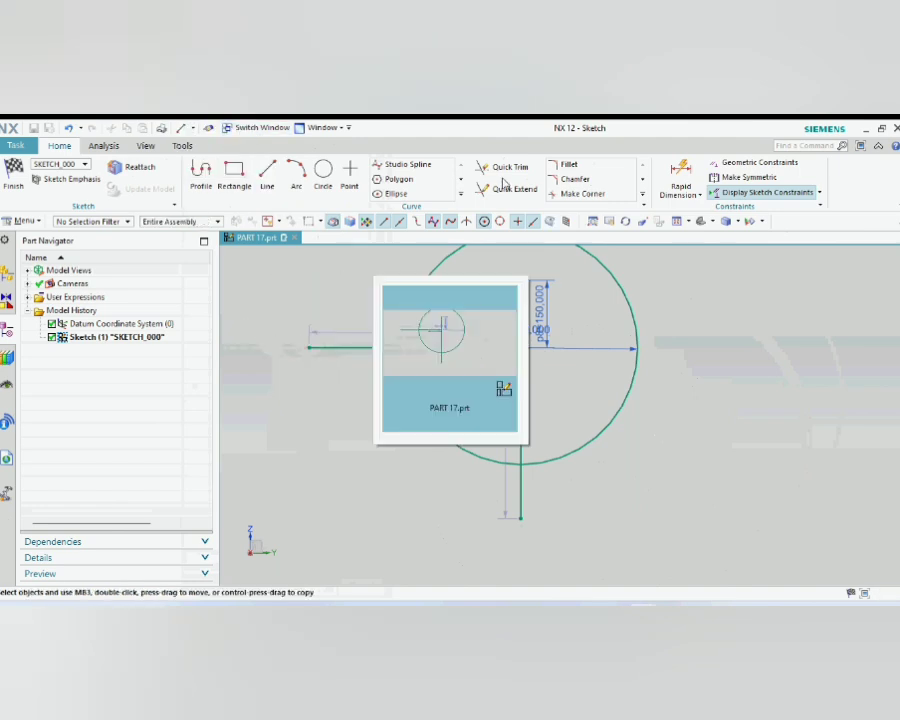
left_click(640, 416)
Step: Trim the circle to its lower-left quarter arc and remove both helper lines with Quick Trim
left_click(493, 167)
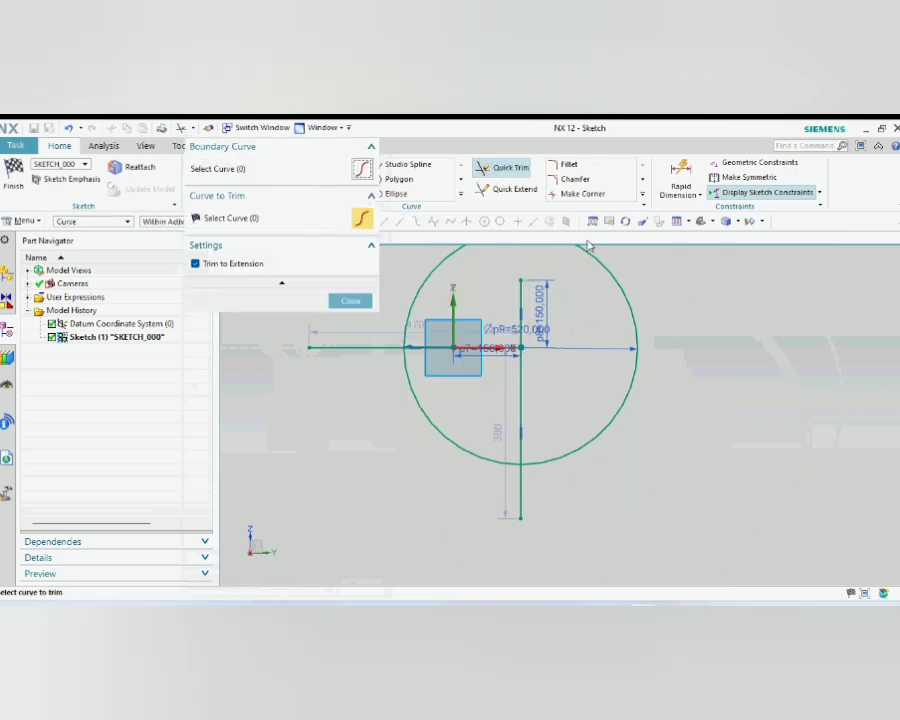
left_click(631, 305)
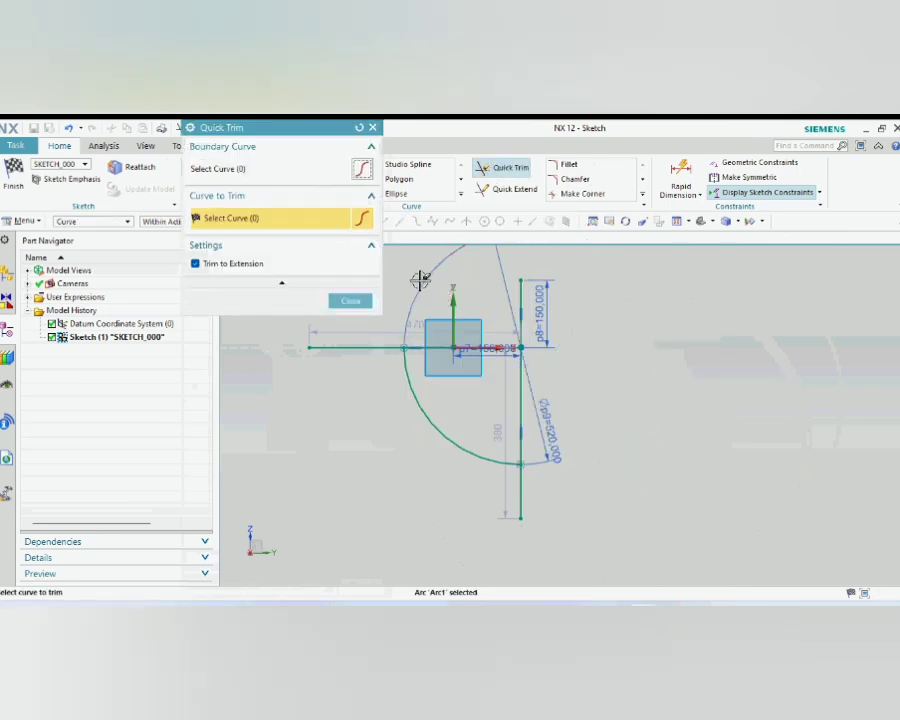
left_click(376, 347)
left_click(522, 427)
left_click(521, 488)
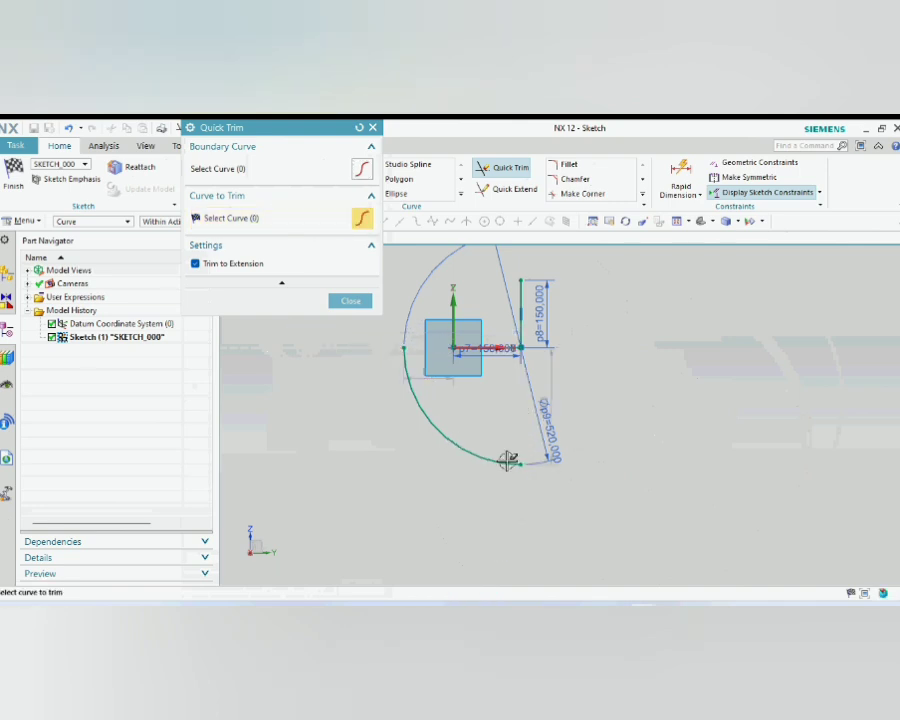
left_click(352, 301)
Step: Draw a horizontal line 150 long at angle 0 from the arc's lower end, tangent to the arc
left_click(267, 175)
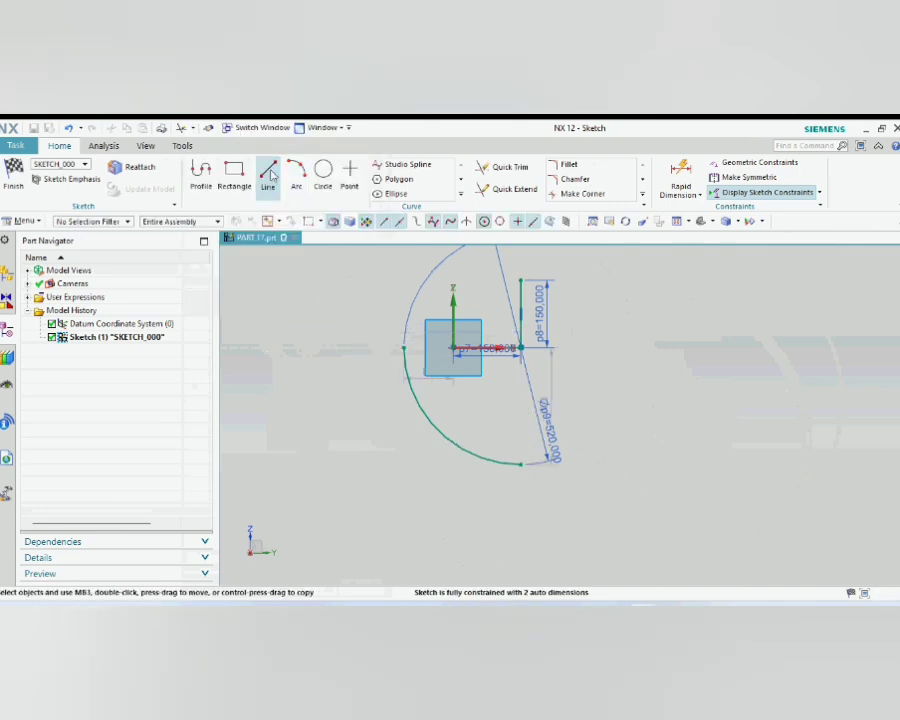
left_click(521, 464)
type("270")
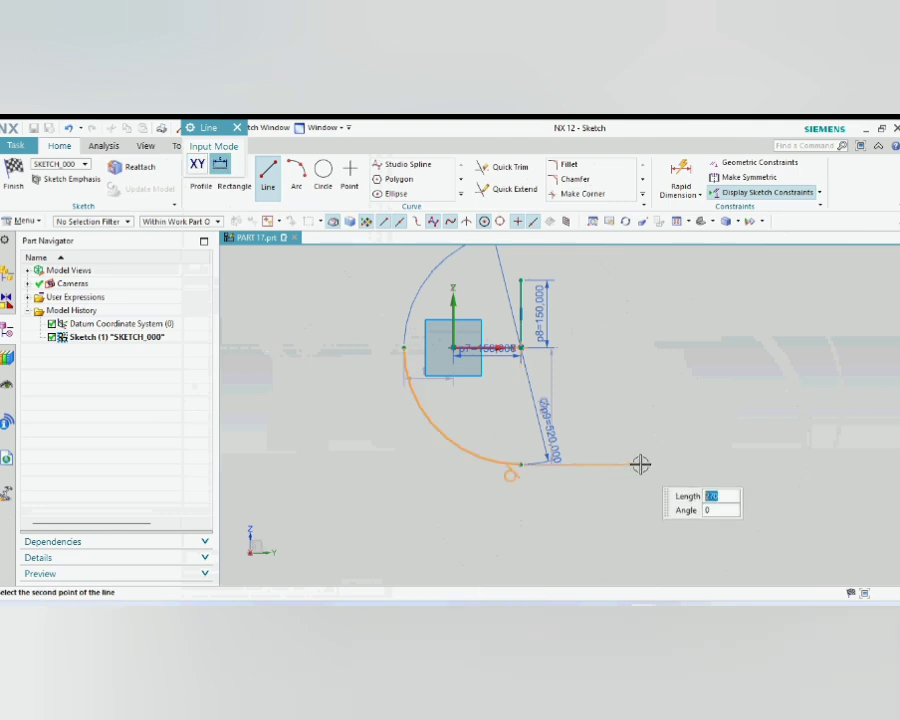
key("Return")
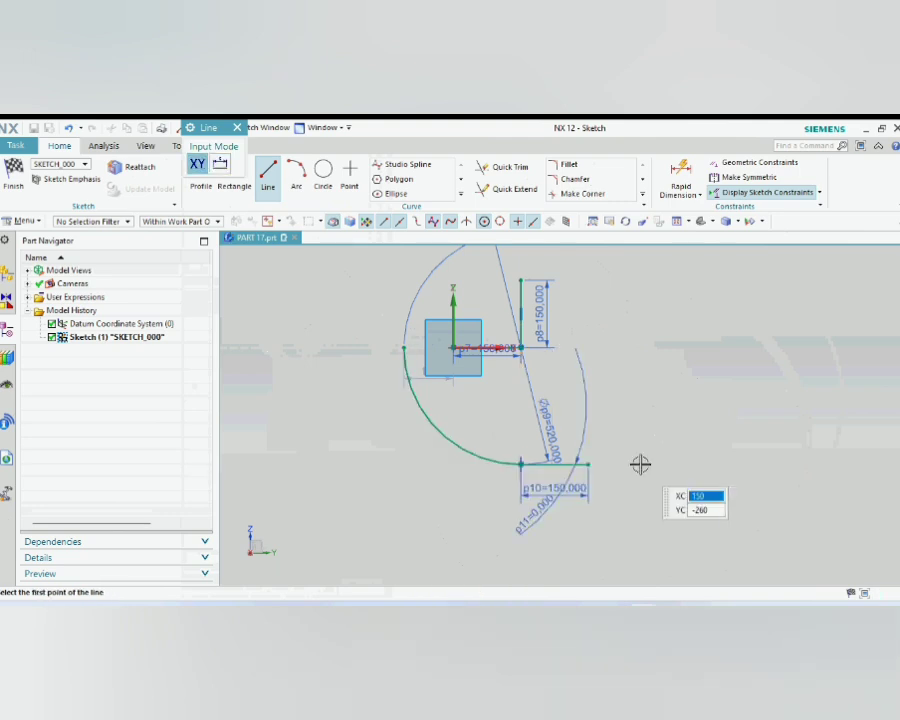
Step: Draw a vertical line 150 long at angle 90 upward from the arc's upper end and finish the sketch
left_click(404, 347)
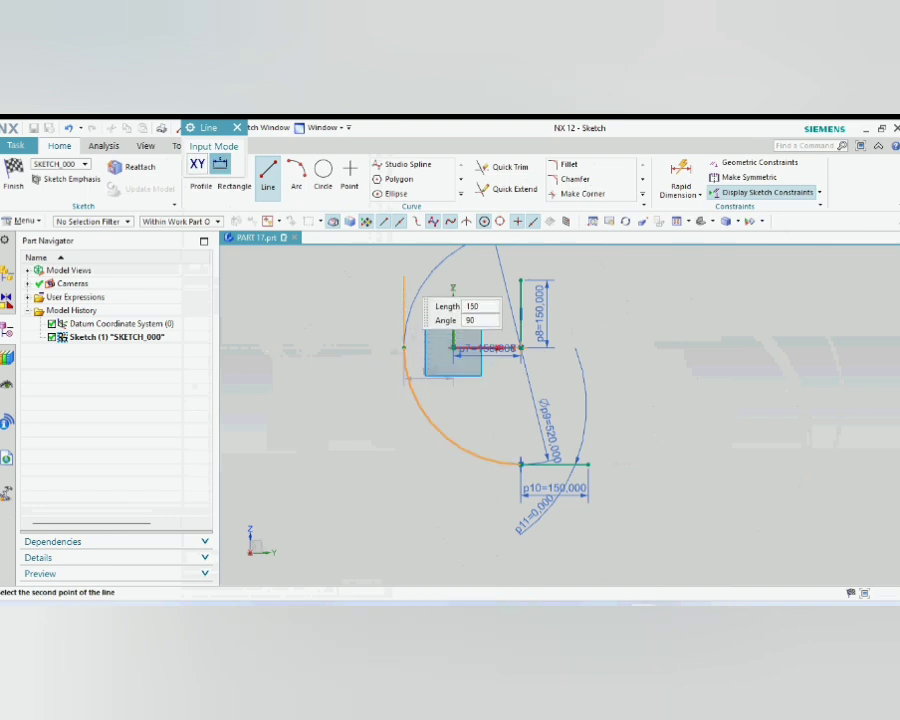
key("Return")
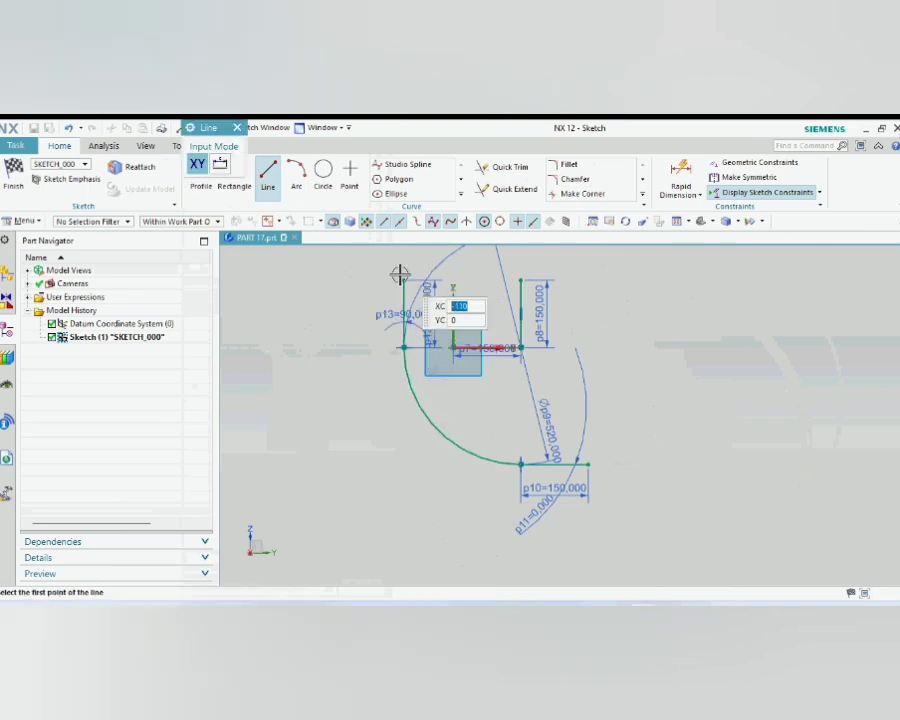
left_click(237, 128)
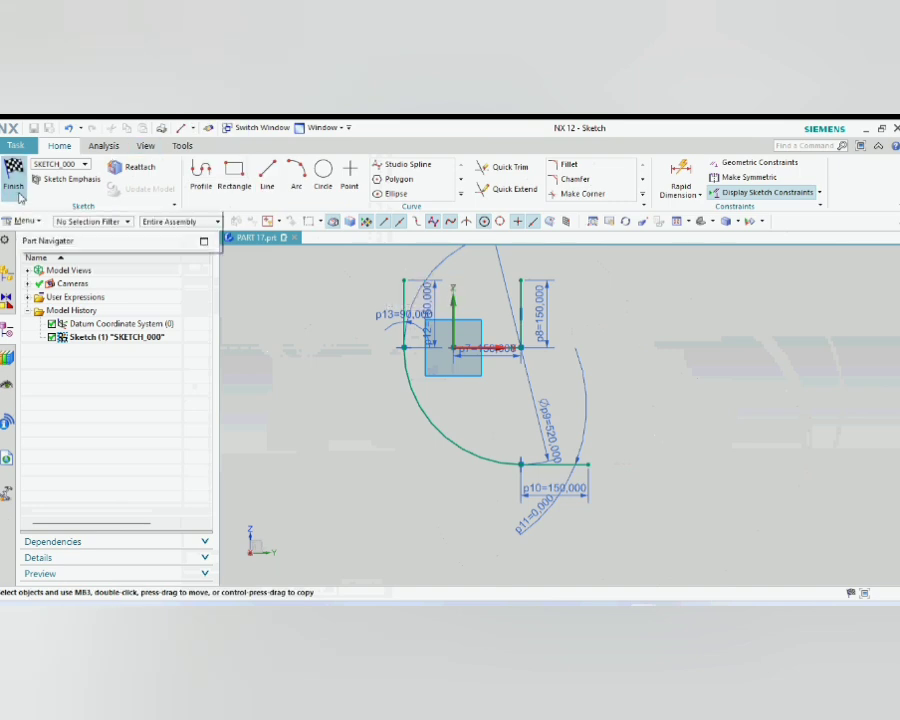
left_click(14, 180)
key("x")
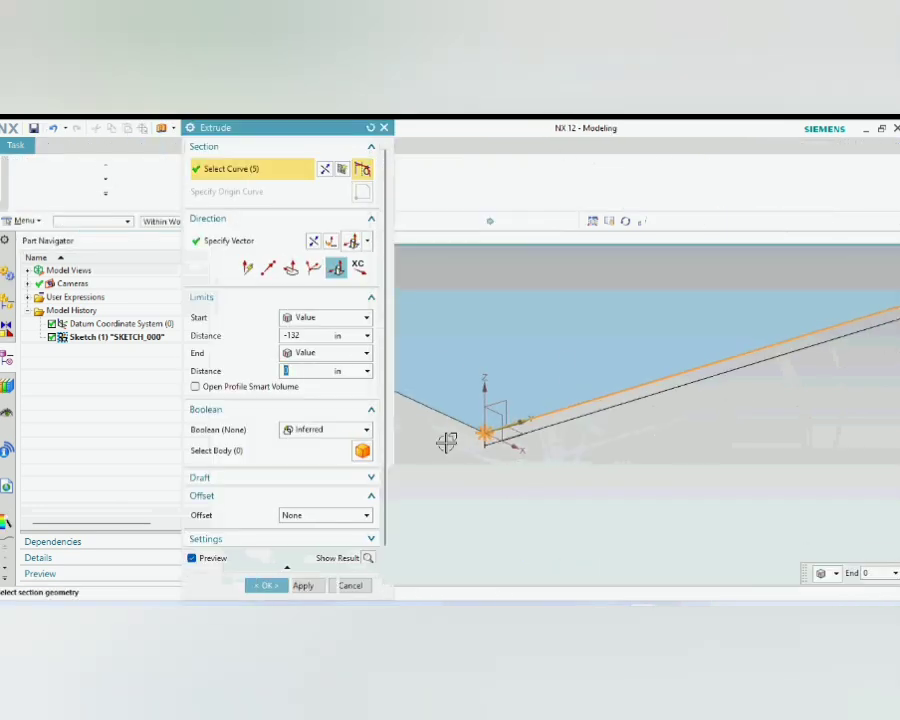
left_click(362, 586)
left_click(348, 379)
mouse_move(600, 454)
middle_mouse_down()
mouse_move(604, 401)
mouse_move(593, 408)
middle_mouse_up()
scroll(587, 385, "down", 6)
right_click(657, 384)
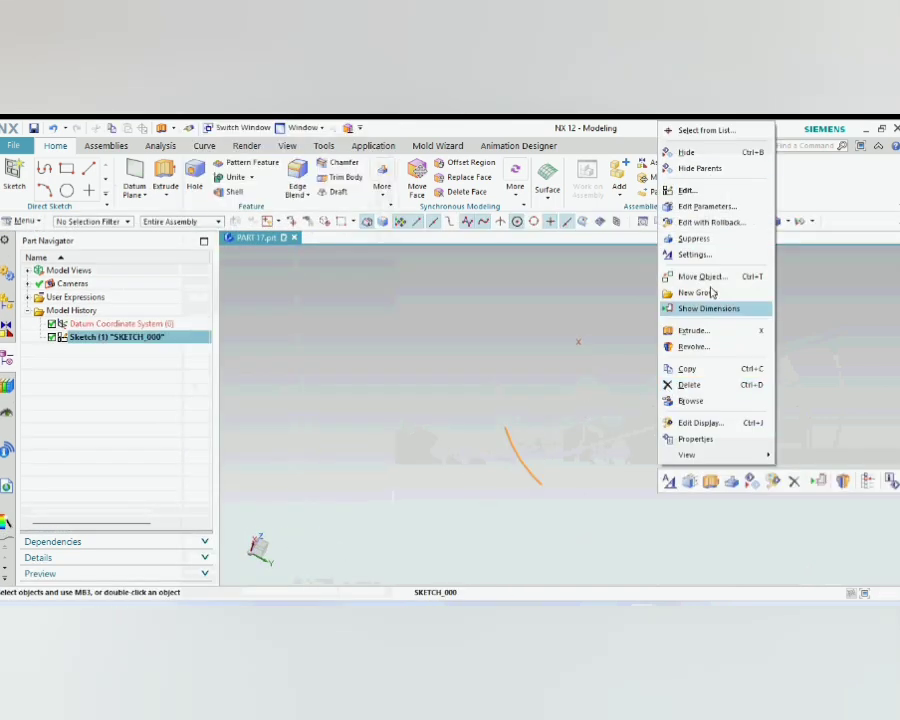
left_click(619, 396)
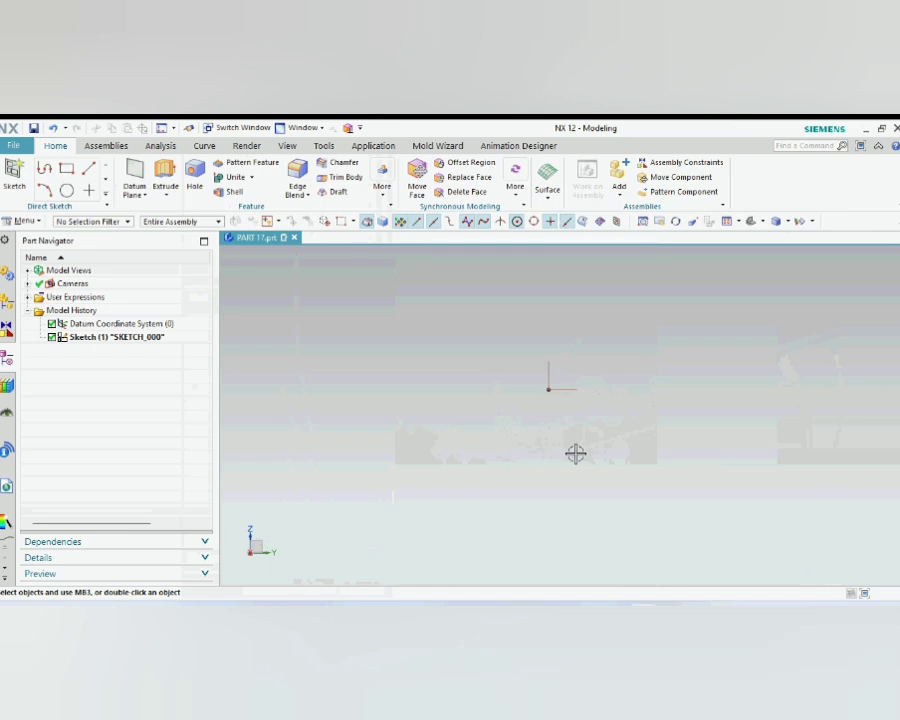
right_click(722, 346)
left_click(745, 370)
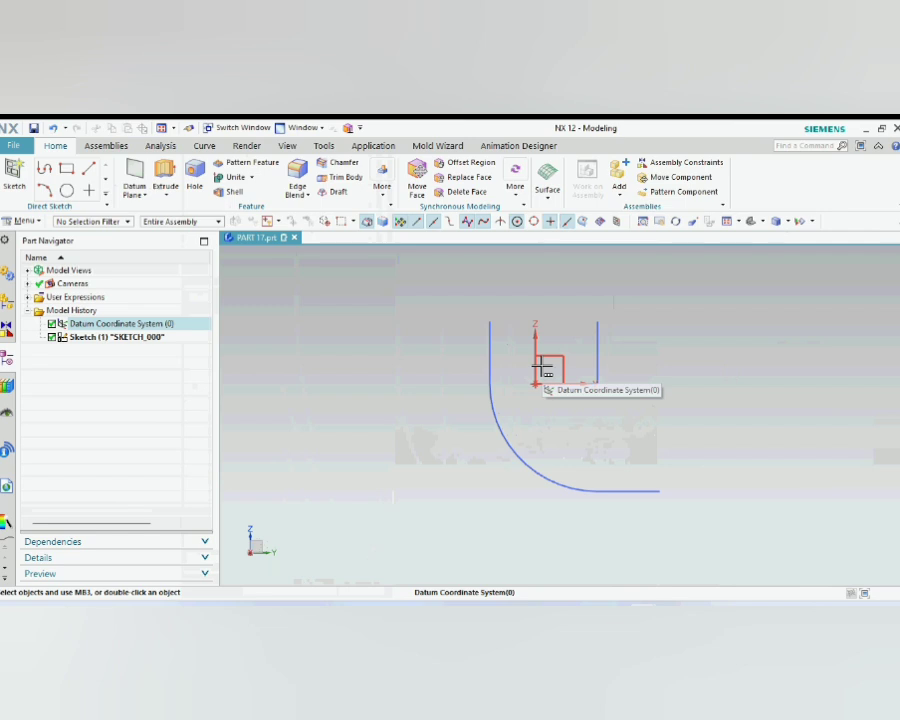
Step: Sweep a tube with outer diameter 290 and inner diameter 120 along the three tangent path curves
left_click(382, 182)
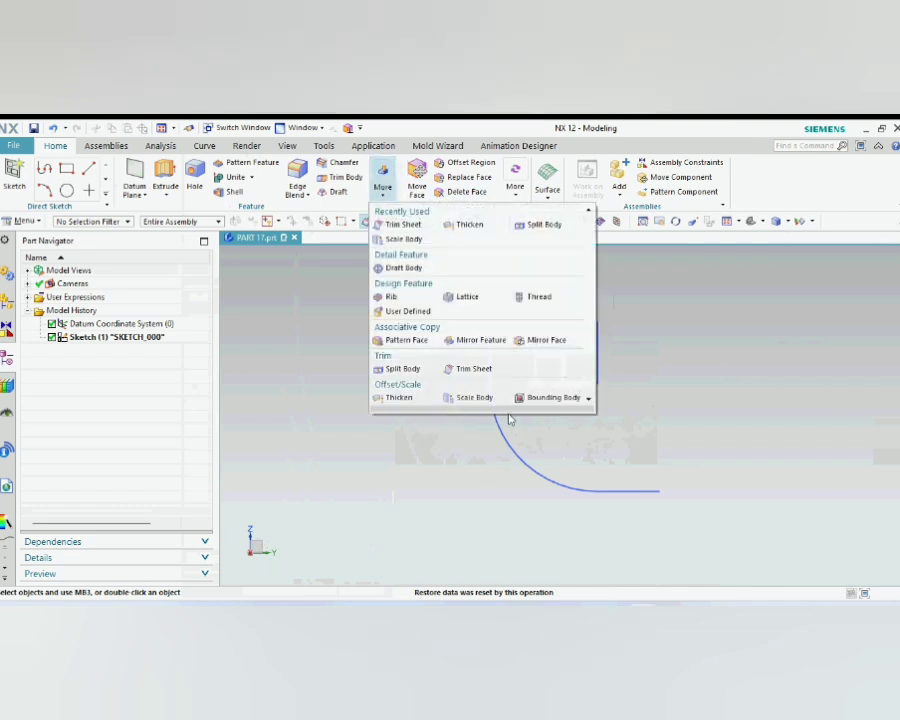
left_click(425, 449)
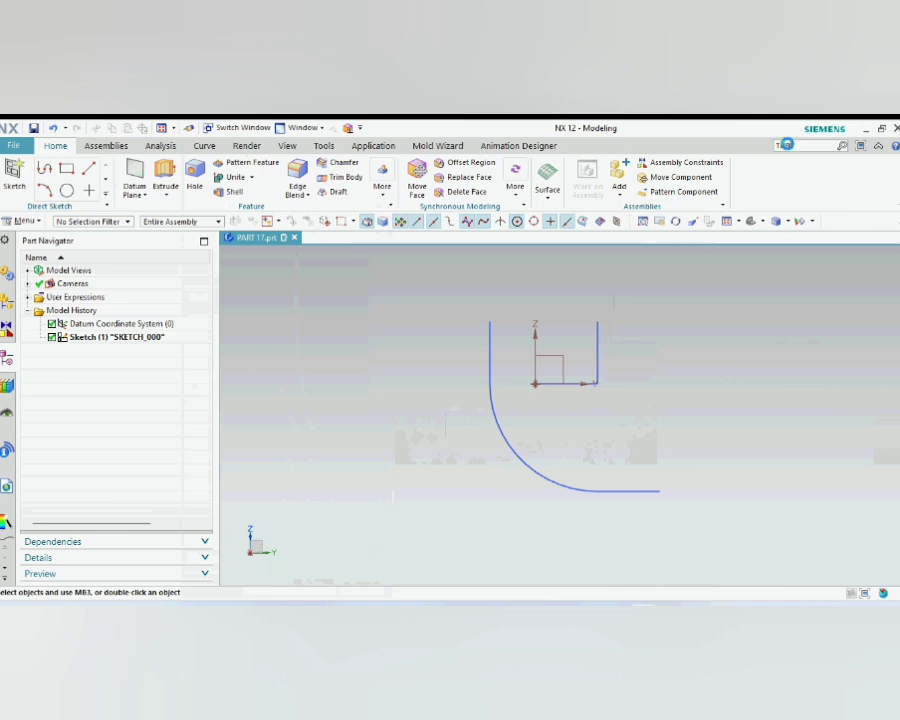
left_click(689, 370)
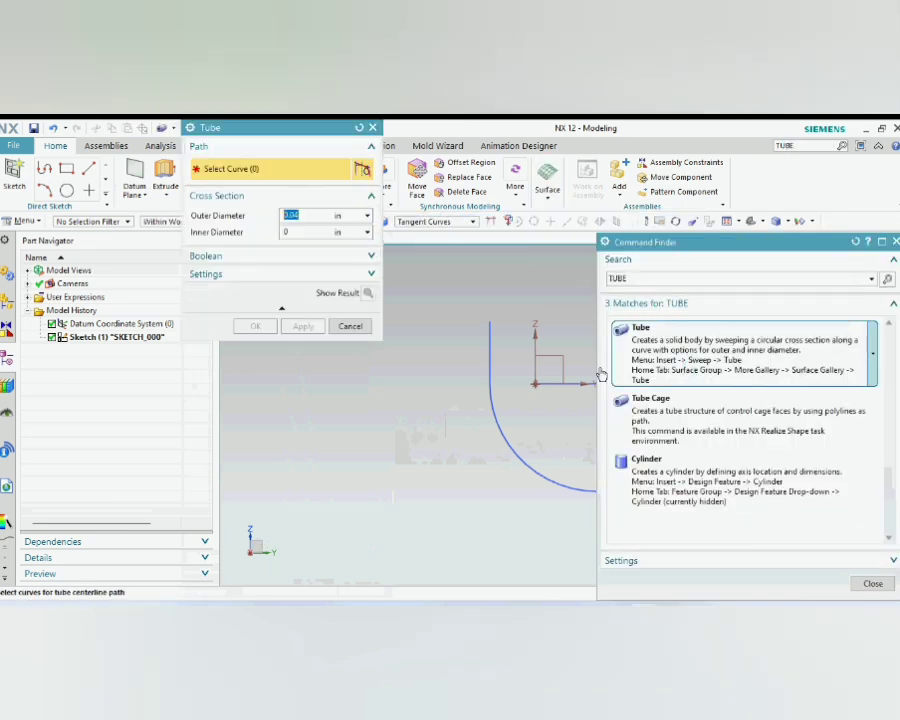
left_click(488, 398)
scroll(401, 376, "down", 3)
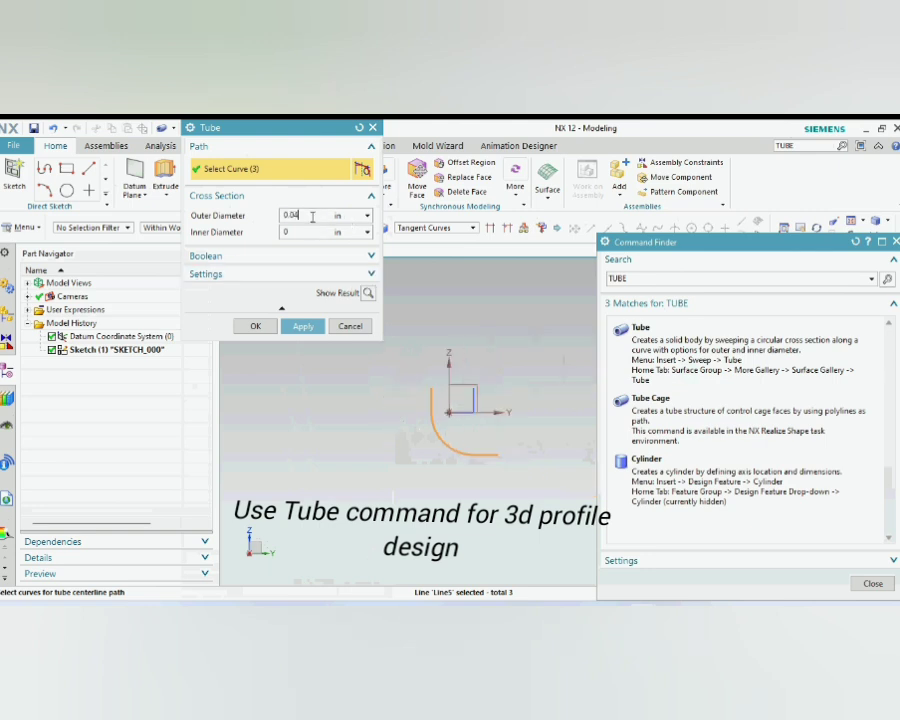
key("BackSpace")
key("BackSpace")
key("BackSpace")
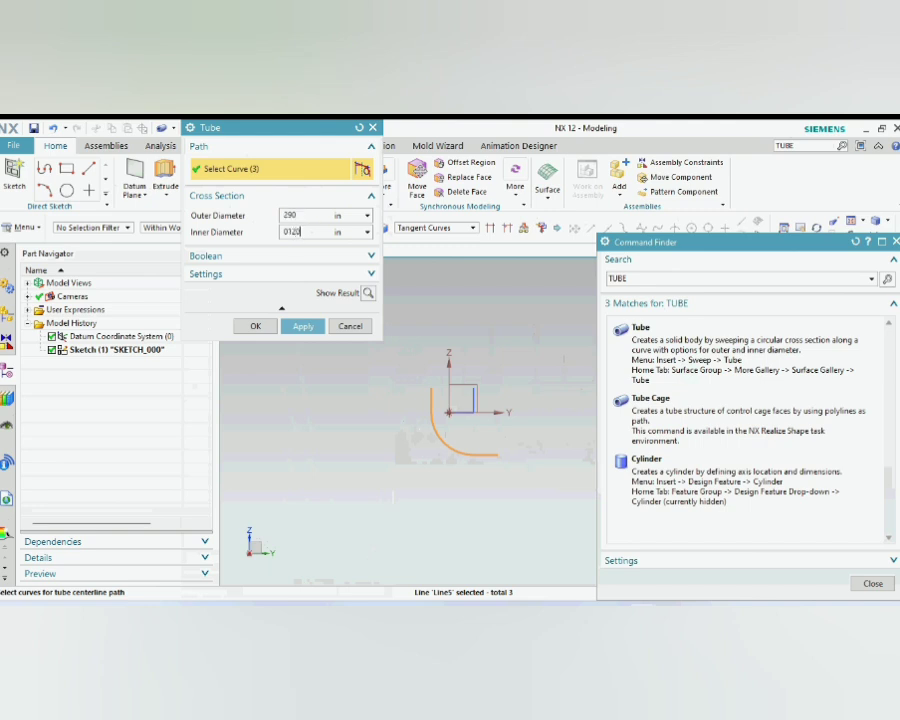
left_click(256, 327)
left_click(895, 242)
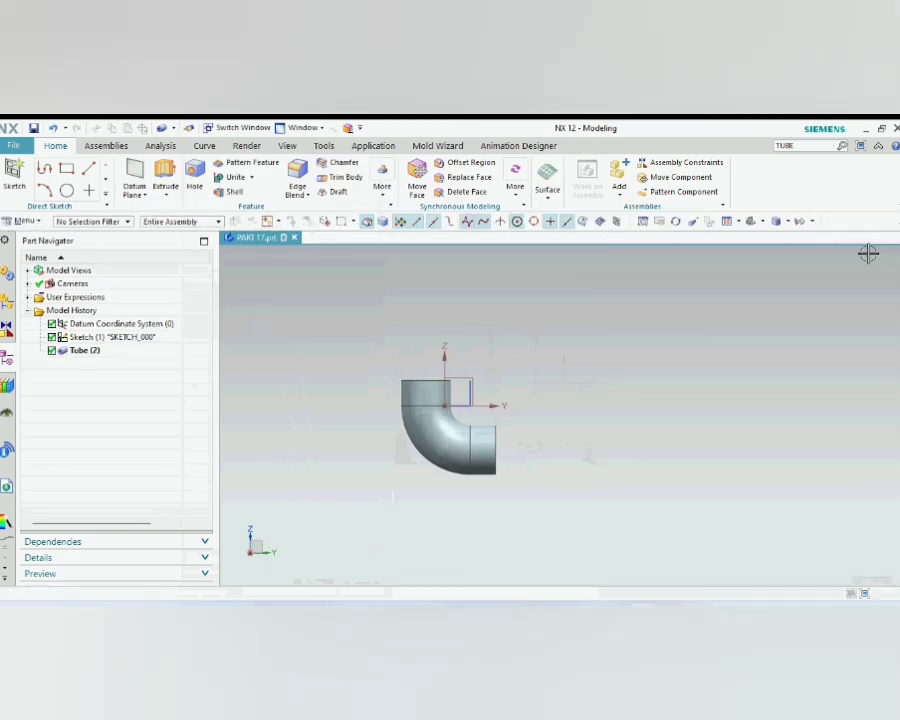
Step: Edit the tube feature and set its inner diameter to 210
middle_click_drag(574, 470, 555, 460)
scroll(464, 457, "up", 3)
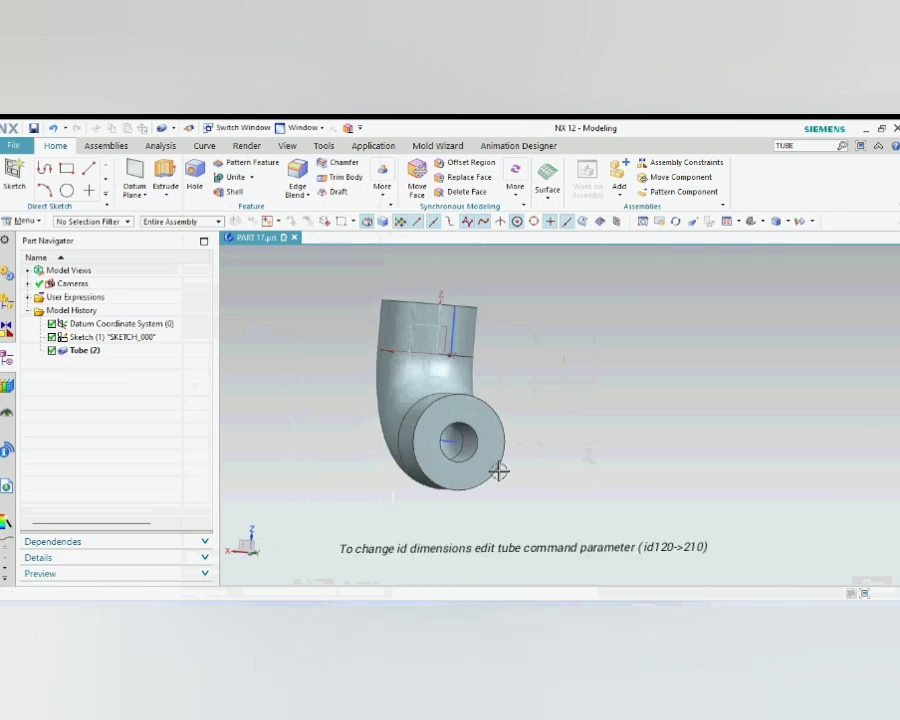
left_click(76, 351)
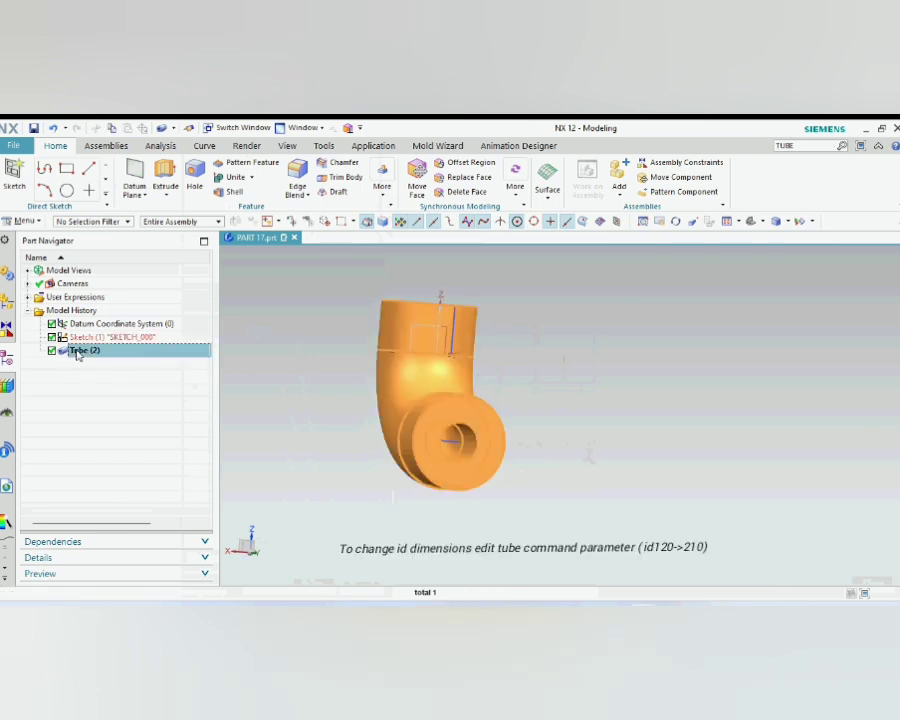
right_click(76, 351)
left_click(160, 315)
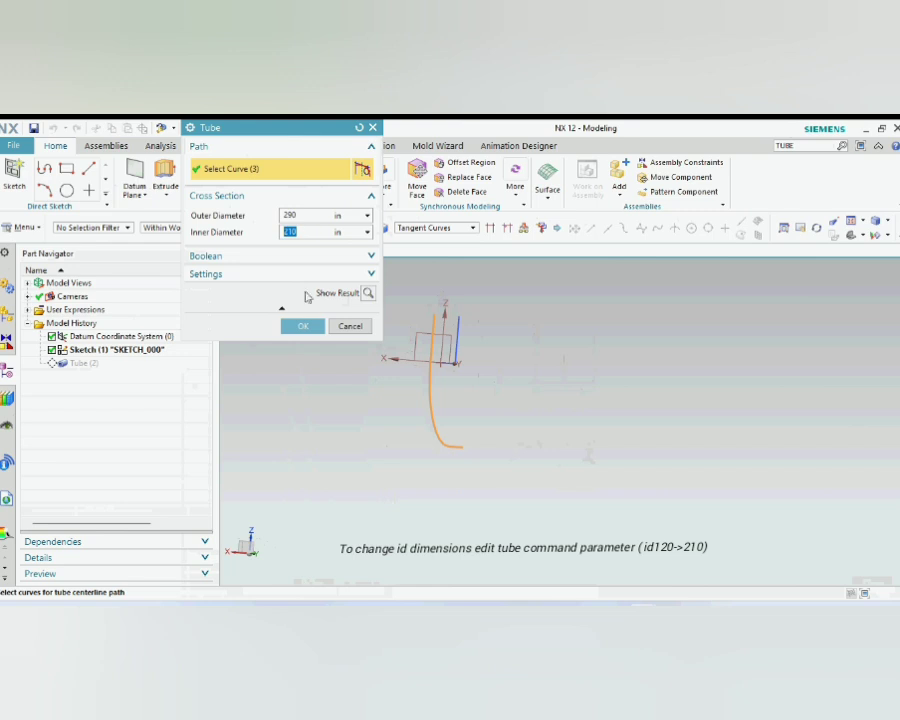
left_click(303, 326)
middle_click_drag(548, 466, 537, 466)
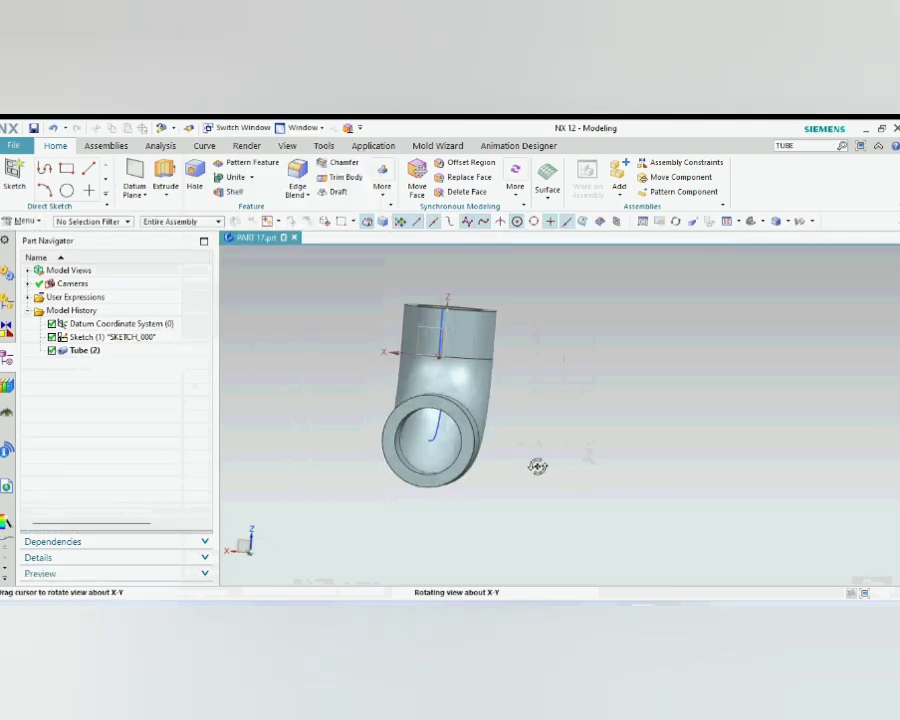
Step: Start an Extrude with a sketch on the tube's horizontal end face and draw a 360 by 360 square from centre at angle 90
left_click(166, 192)
left_click(185, 209)
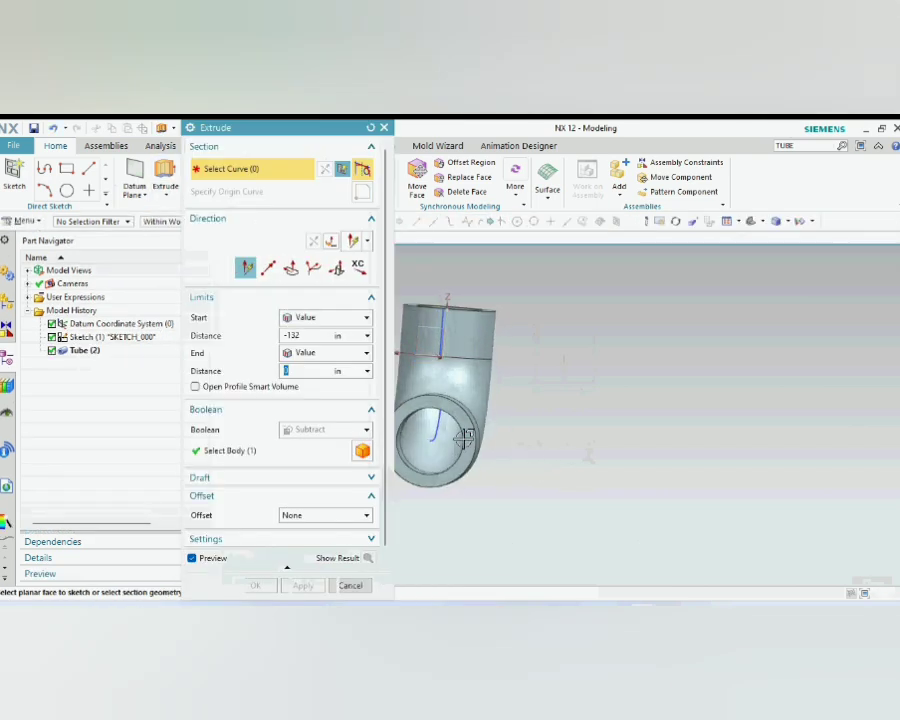
left_click(465, 428)
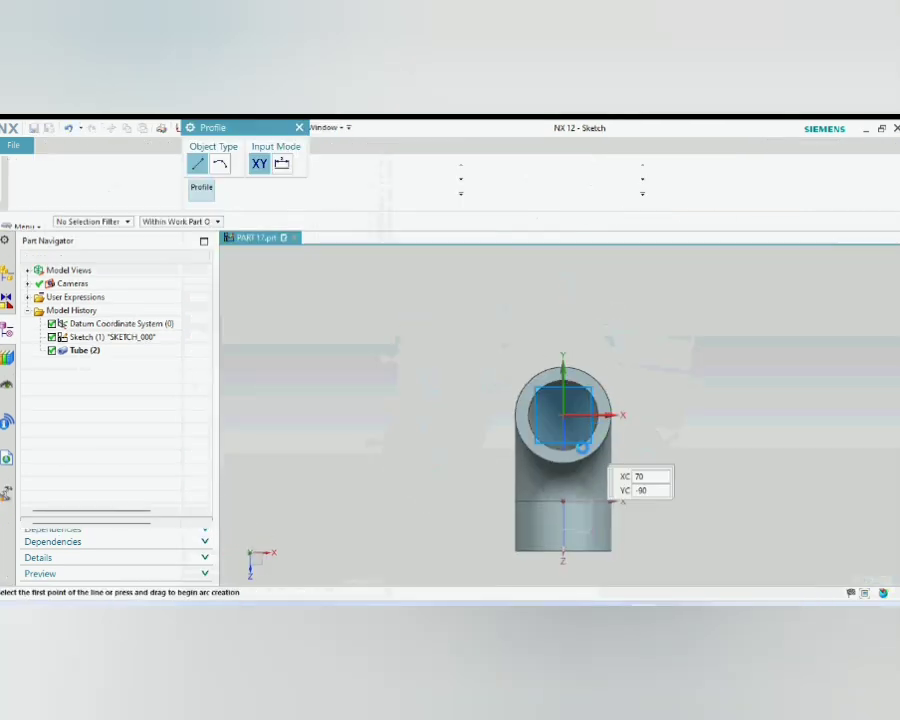
left_click(299, 127)
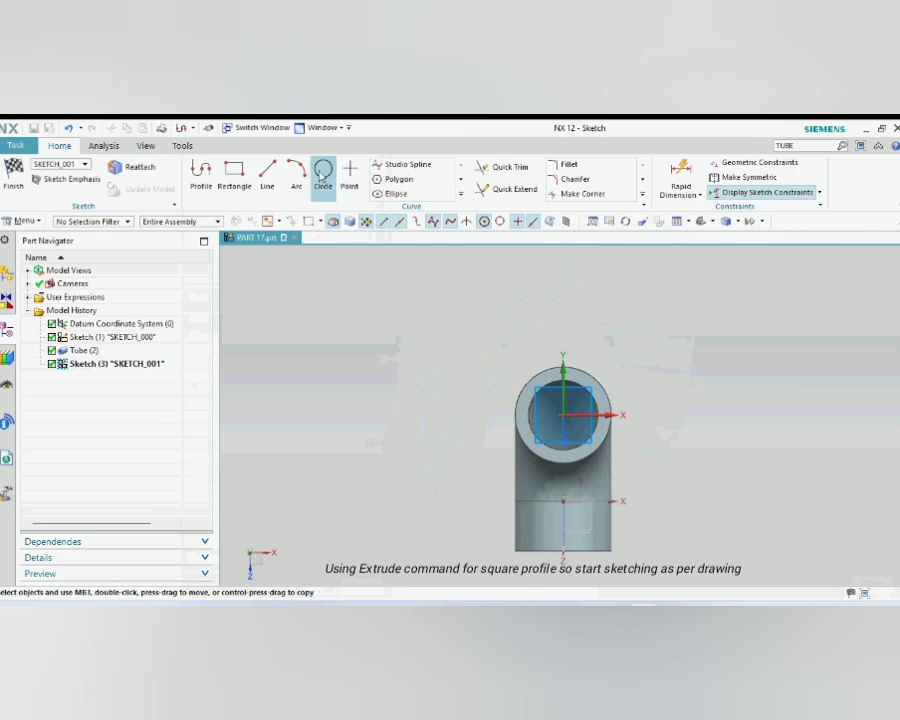
left_click(236, 175)
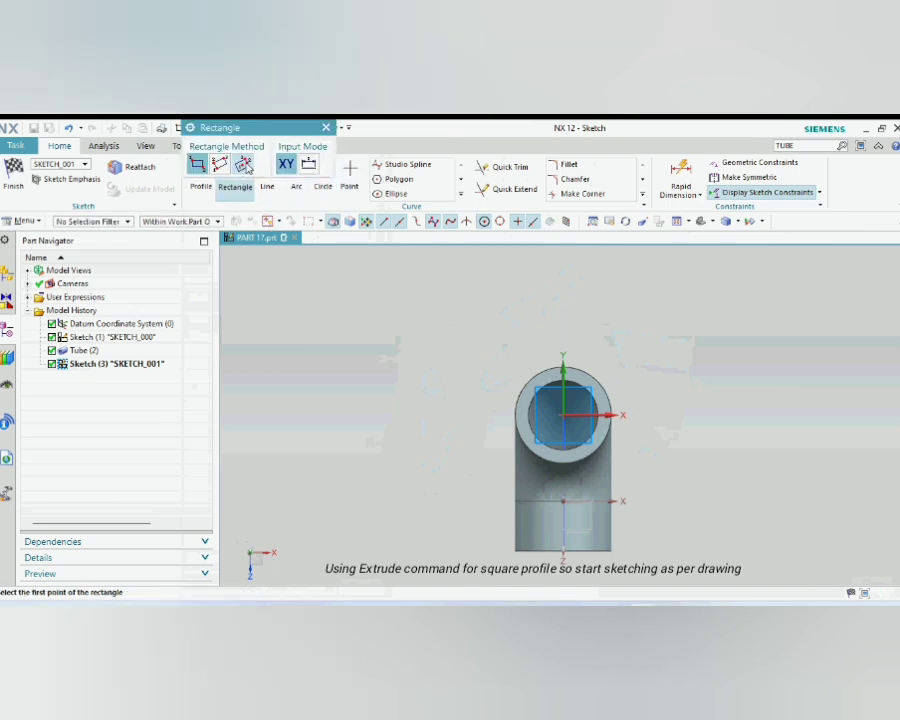
left_click(243, 164)
left_click(563, 416)
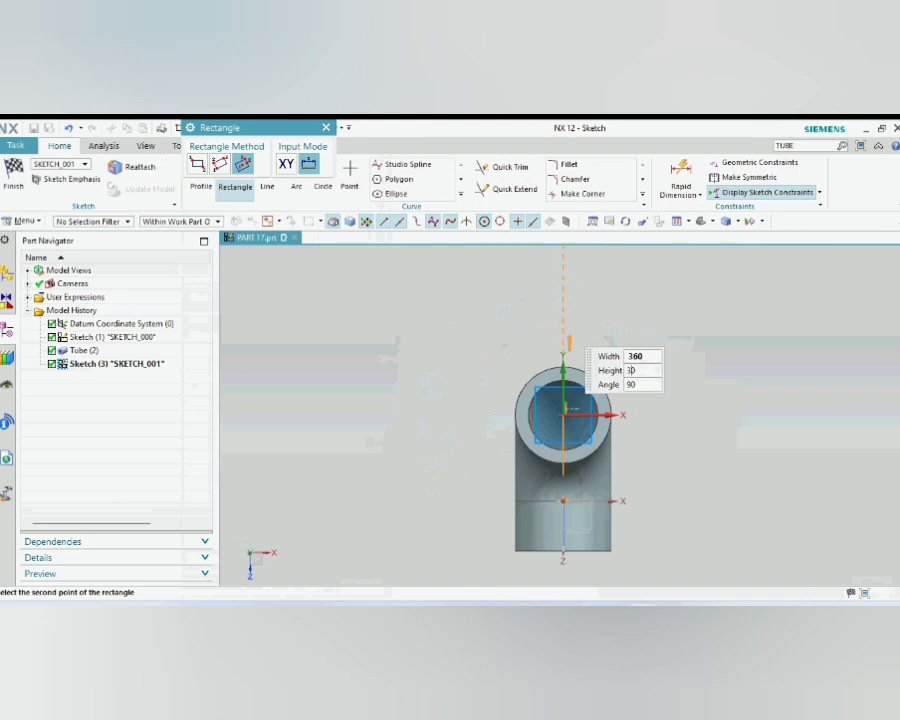
key("Tab")
key("Return")
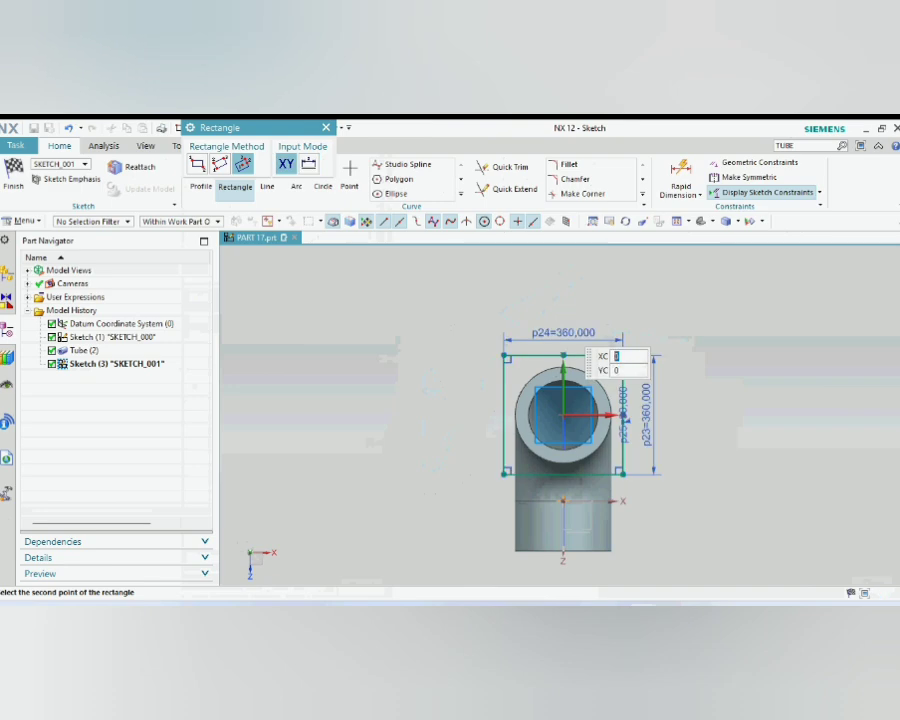
left_click(326, 129)
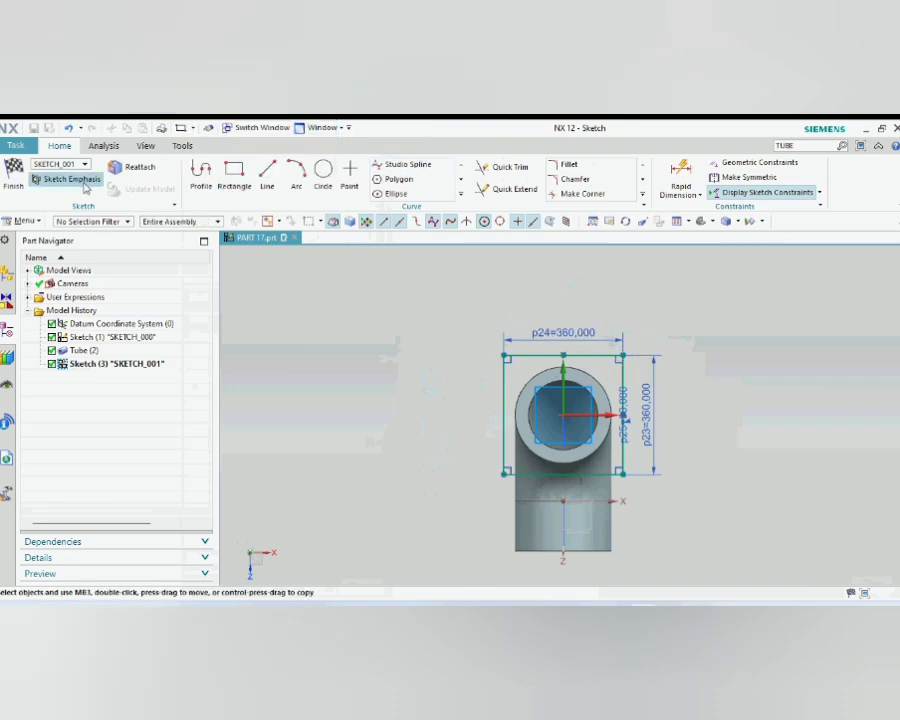
left_click(13, 172)
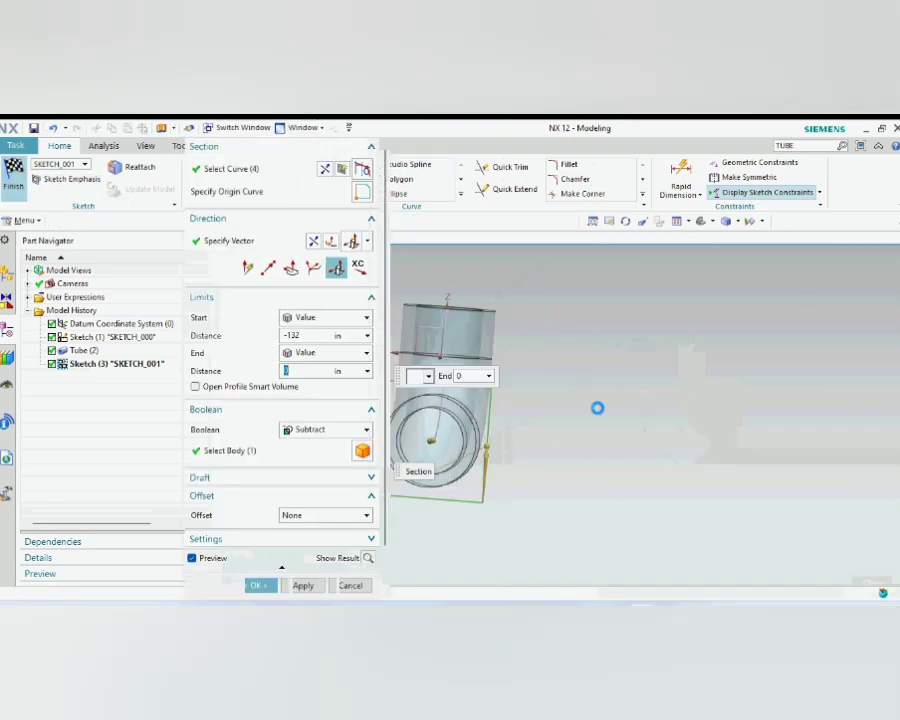
Step: Extrude the square from start distance -50 to end distance 0 with Boolean None
middle_click_drag(583, 436, 654, 446)
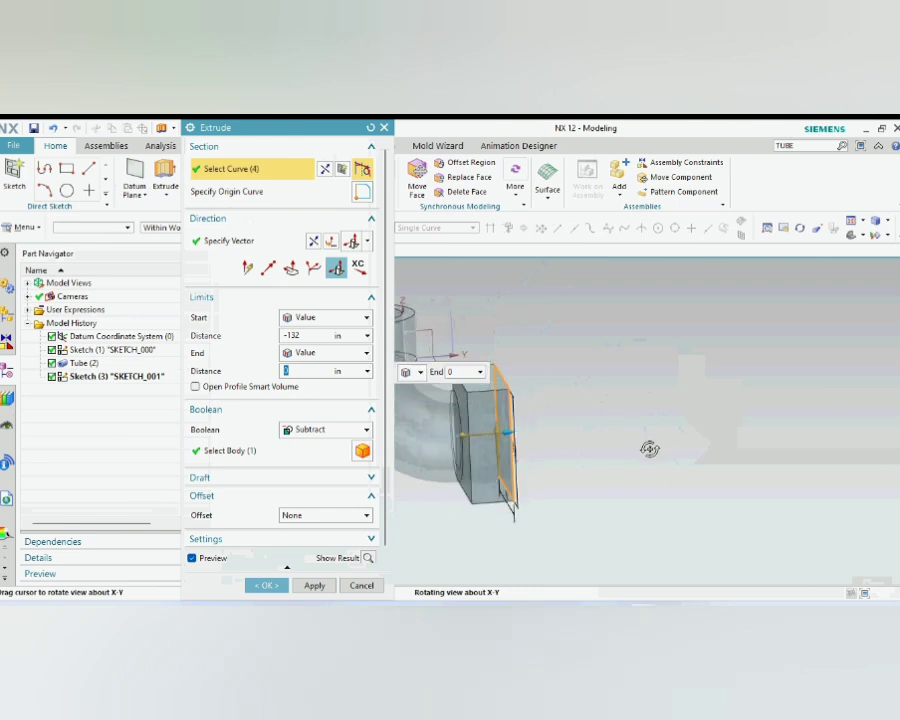
left_click(326, 429)
left_click(333, 446)
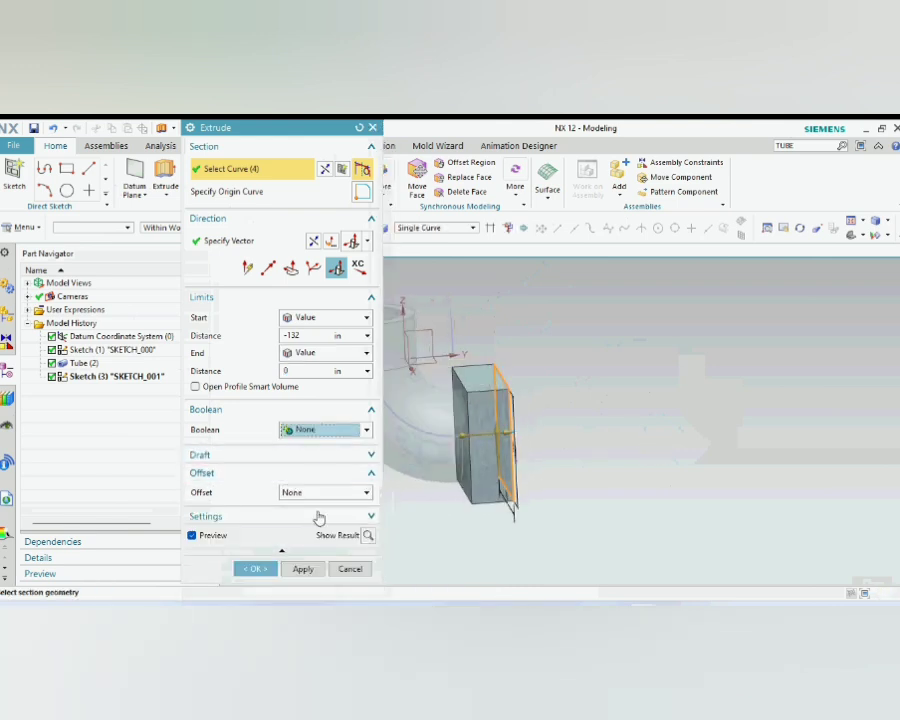
middle_click_drag(603, 457, 560, 457)
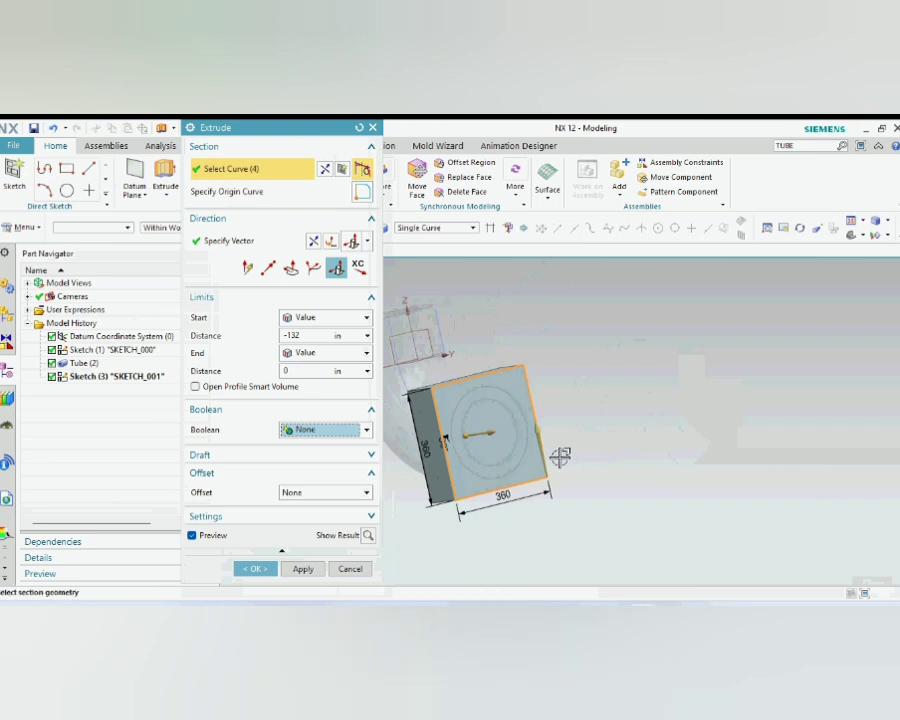
middle_click_drag(585, 465, 632, 463)
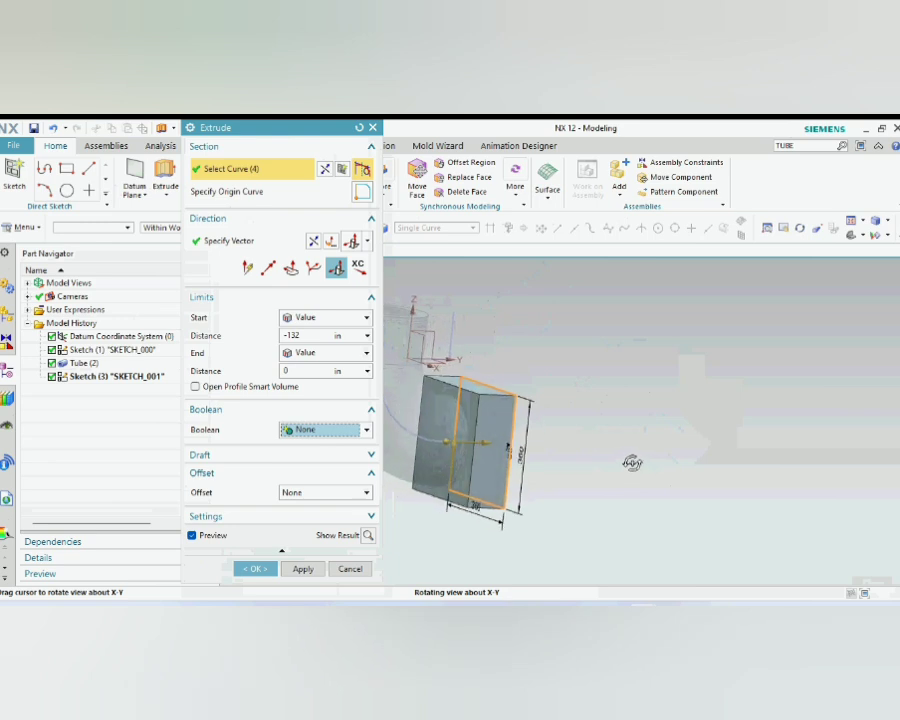
left_click(309, 335)
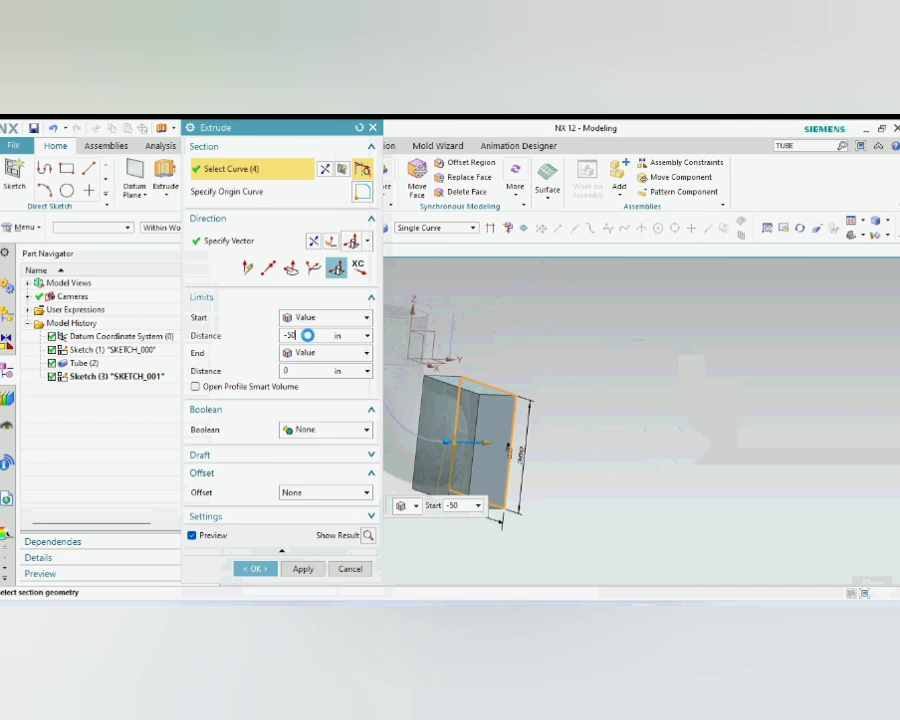
type("-50")
key("Return")
left_click(262, 568)
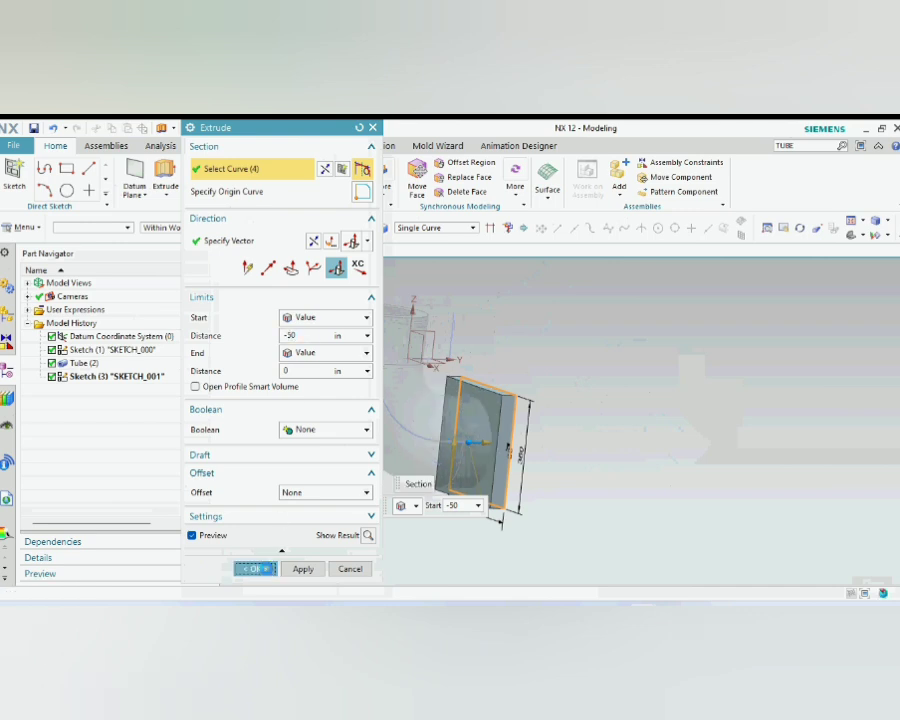
Step: Start an Extrude with a sketch on the tube's upper end face and draw a centred 360 by 360 square at angle 90
middle_click_drag(459, 368, 306, 298)
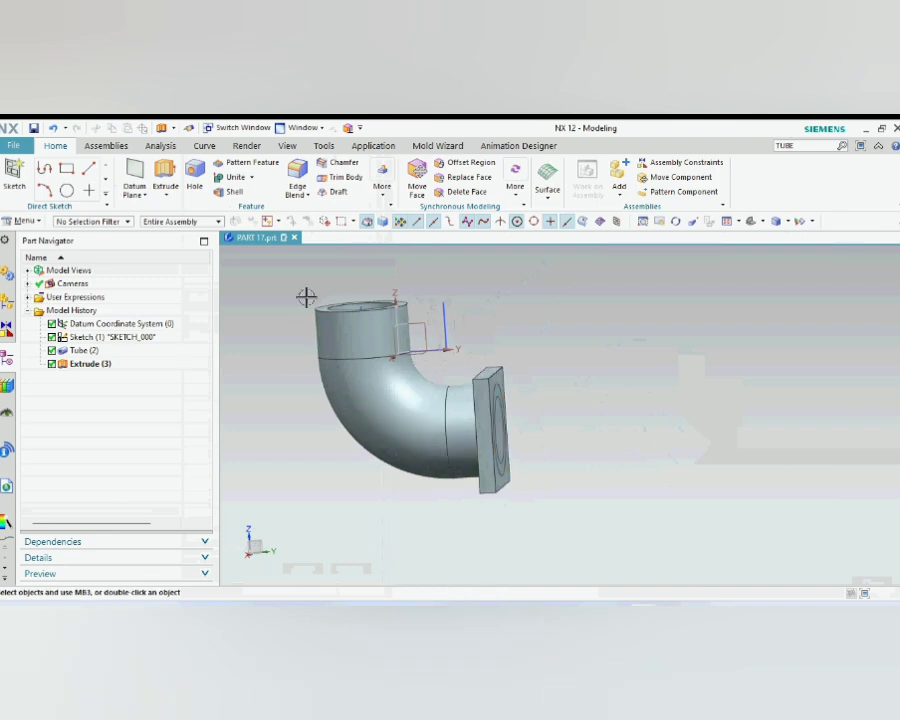
left_click(165, 195)
left_click(184, 208)
middle_click_drag(498, 320, 465, 340)
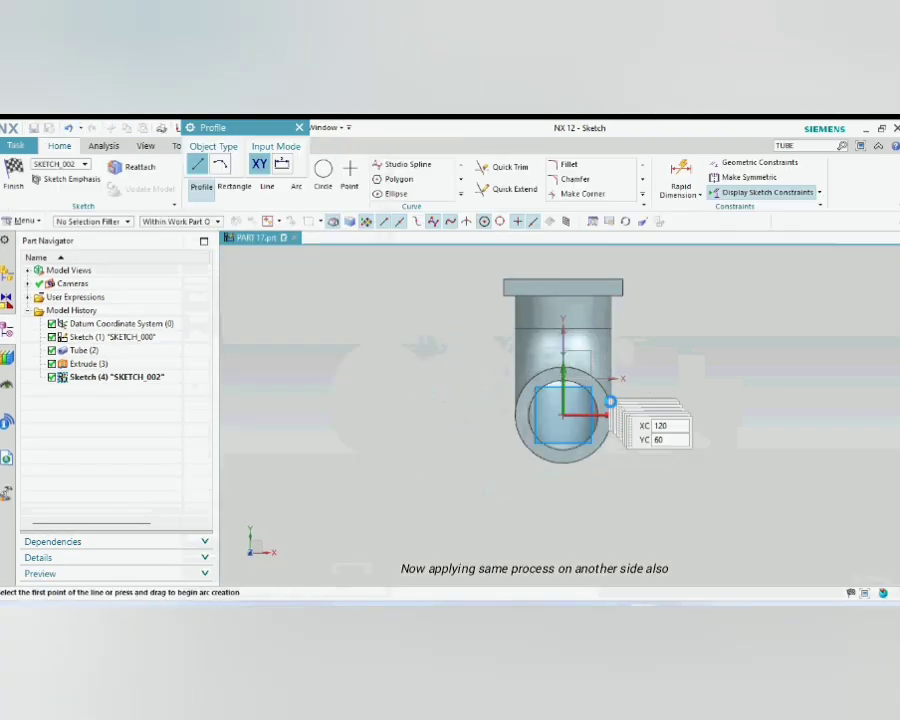
mouse_move(657, 436)
middle_mouse_down()
mouse_move(661, 393)
mouse_move(649, 410)
mouse_move(657, 424)
middle_mouse_up()
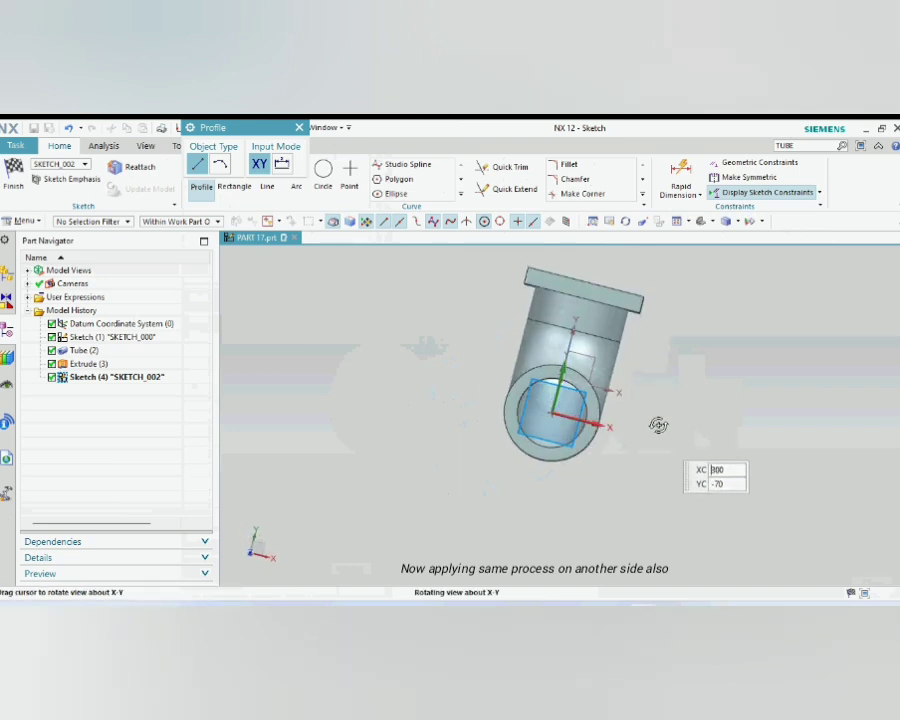
left_click(298, 127)
left_click(234, 170)
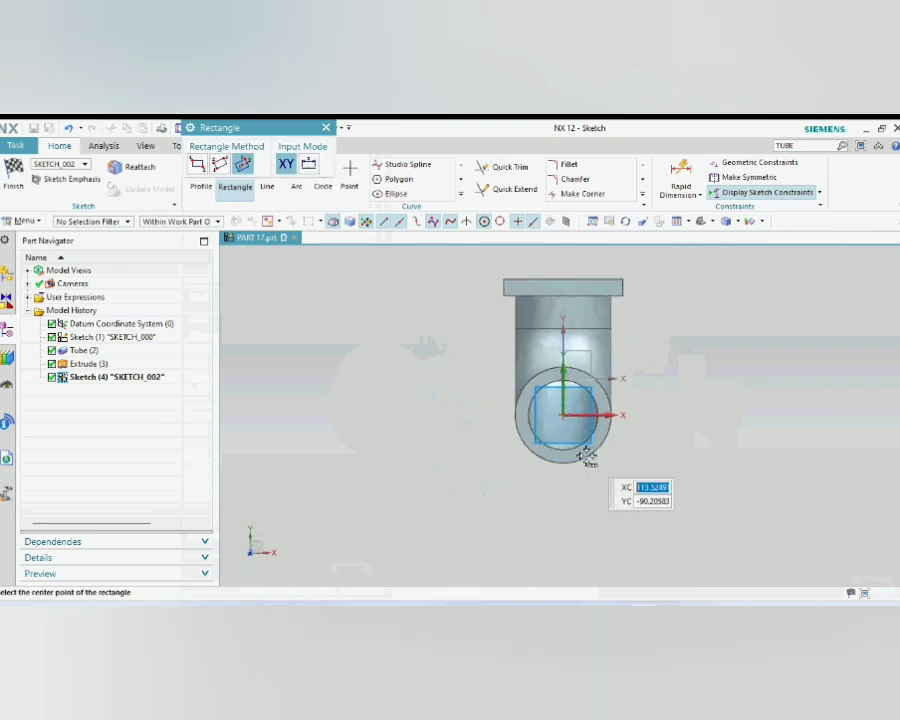
left_click(564, 415)
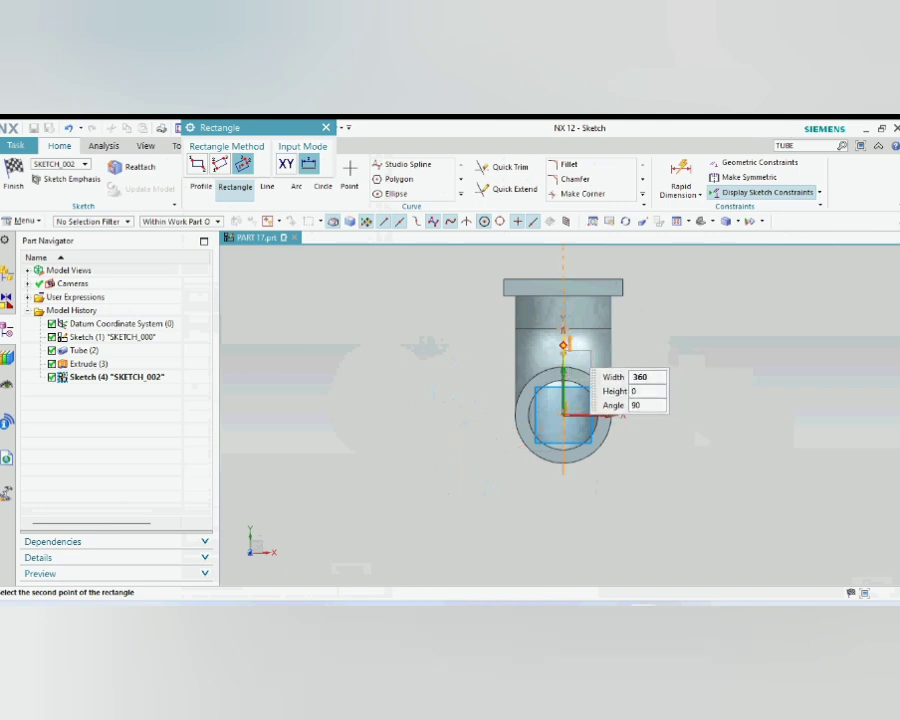
key("Return")
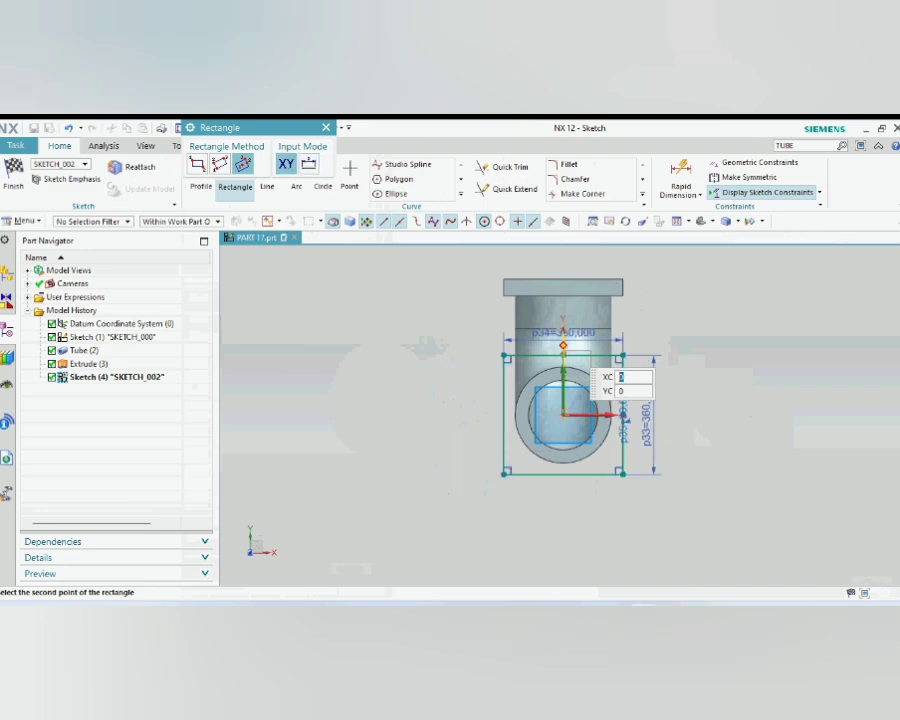
left_click(323, 129)
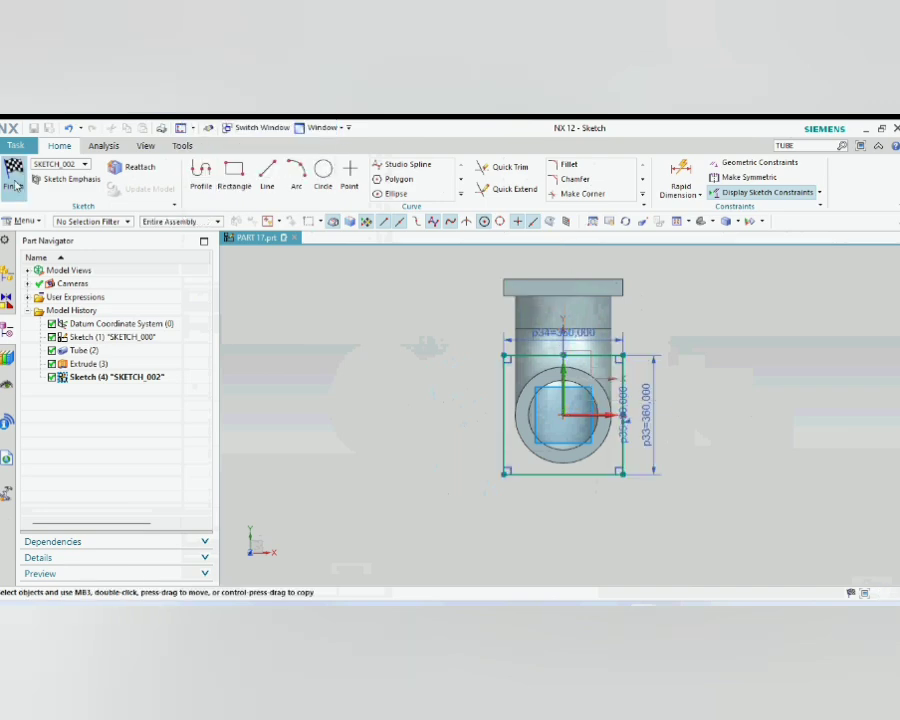
key("ctrl+q")
Step: Extrude the square on the upper tube end from -50 to 0 as a separate body with Boolean None
key("x")
middle_click_drag(579, 493, 642, 429)
scroll(663, 436, "down", 2)
scroll(568, 417, "up", 3)
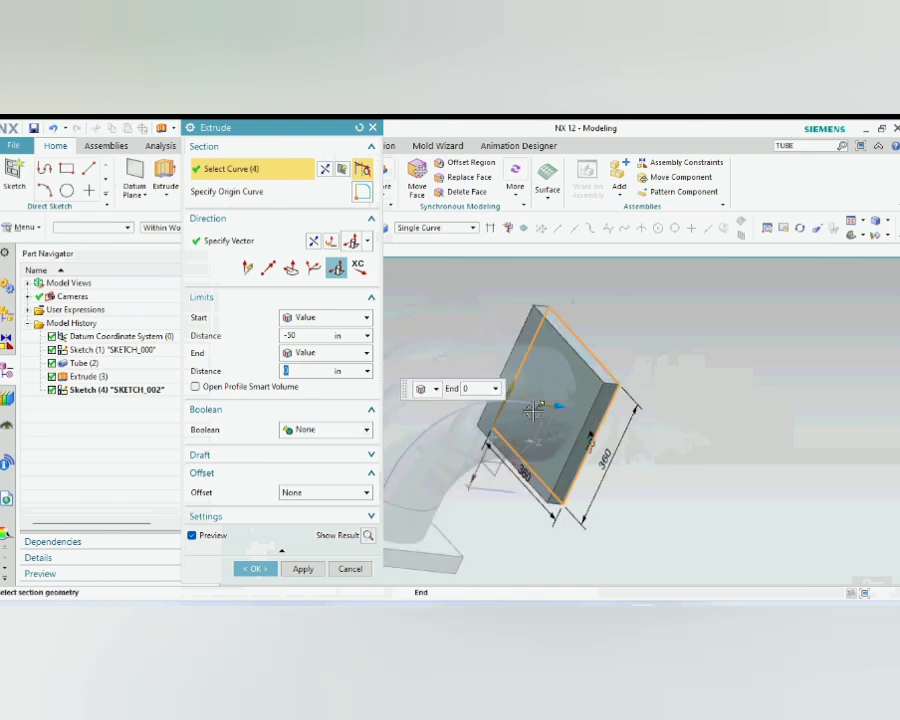
left_click(267, 571)
Step: Subtract the tube from each of the two square flange bodies, keeping the tube as the tool body
middle_click_drag(676, 484, 712, 492)
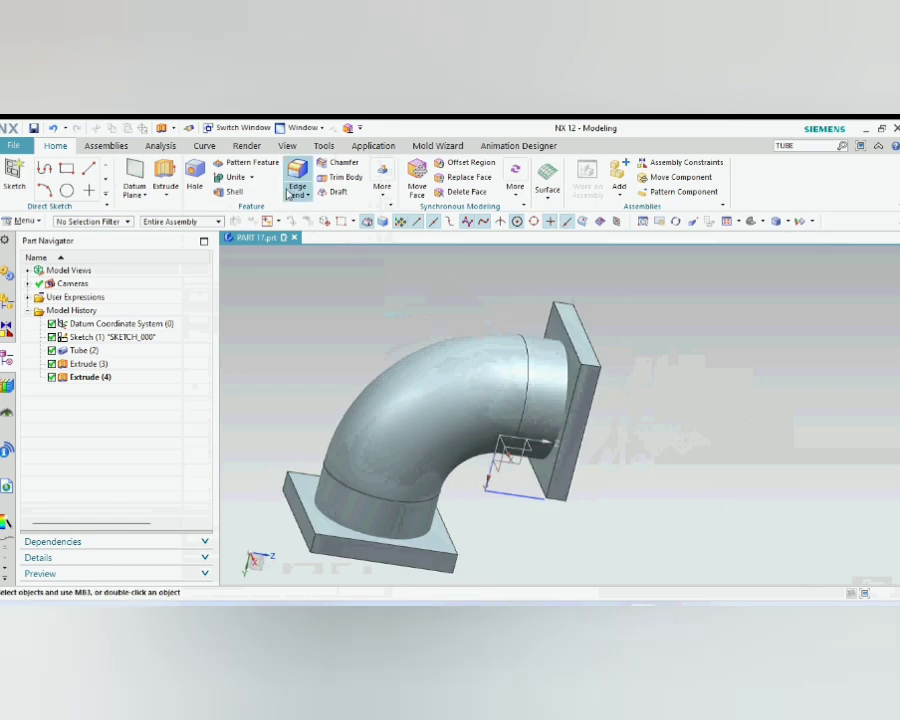
left_click(252, 178)
left_click(251, 209)
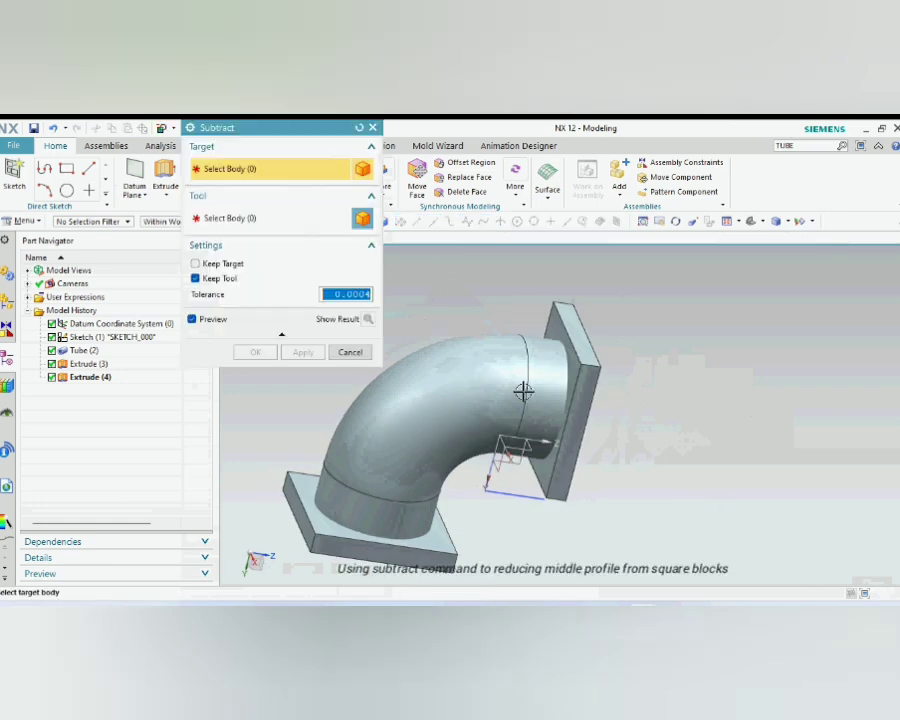
left_click(553, 390)
left_click(542, 390)
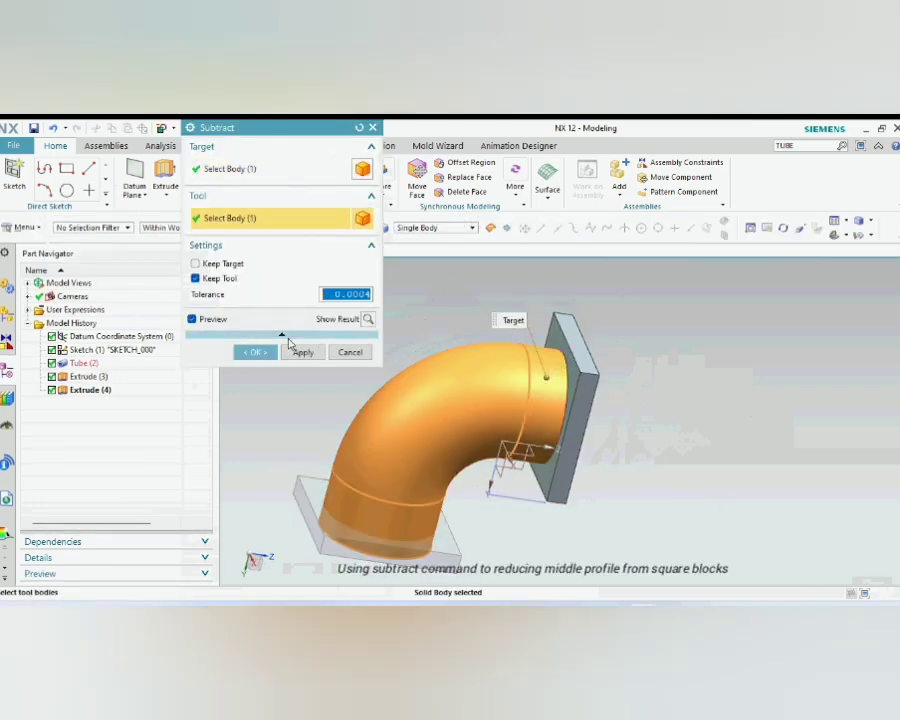
left_click(303, 353)
left_click(374, 545)
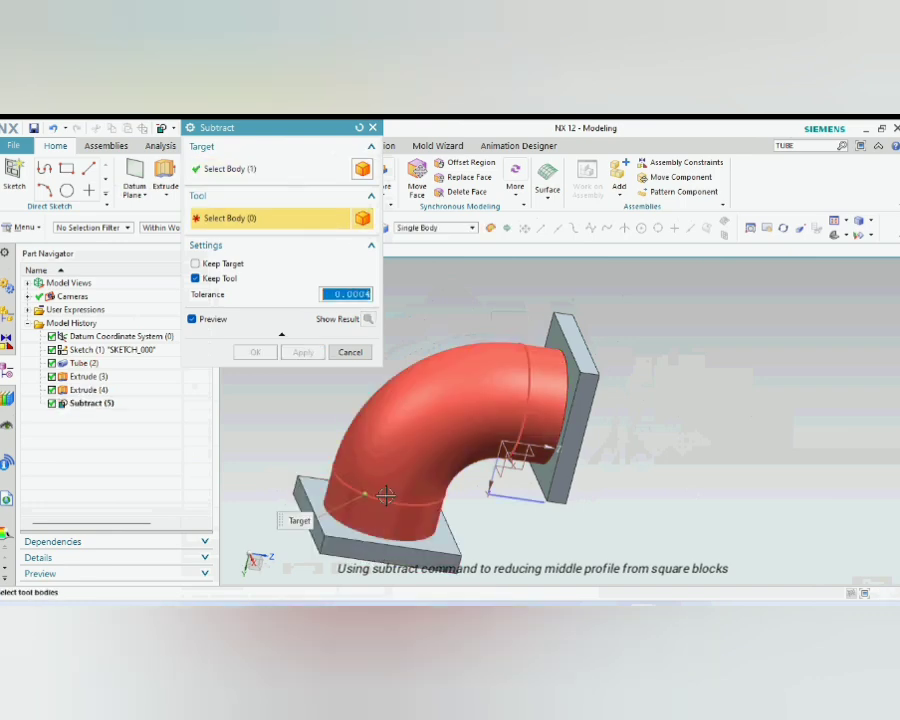
left_click(384, 490)
left_click(256, 352)
Step: Turn off timestamp order in the model tree and hide the tube and both square flange bodies
right_click(137, 367)
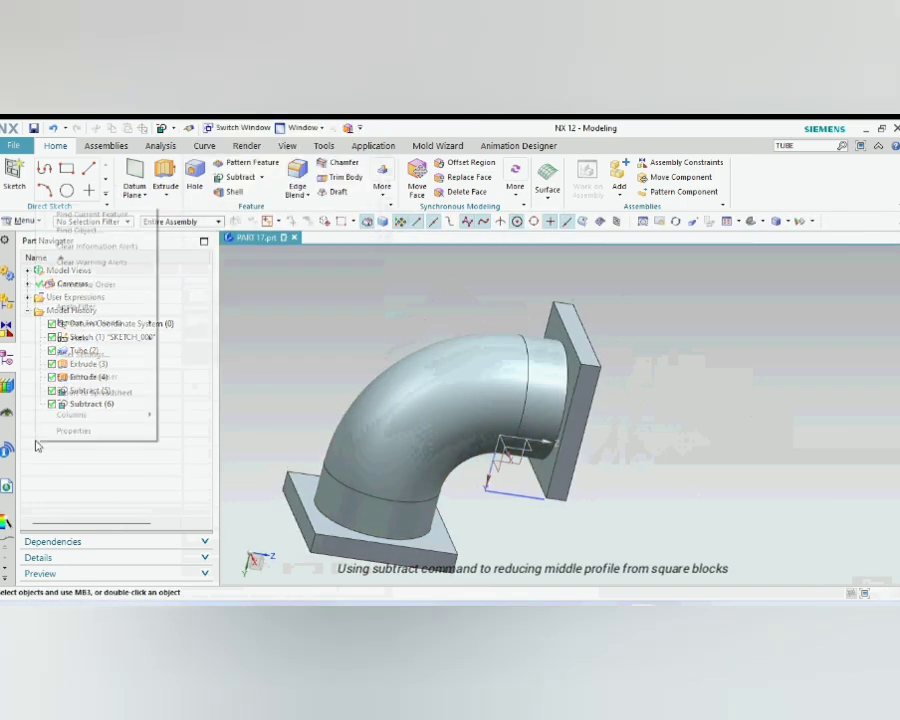
left_click(88, 284)
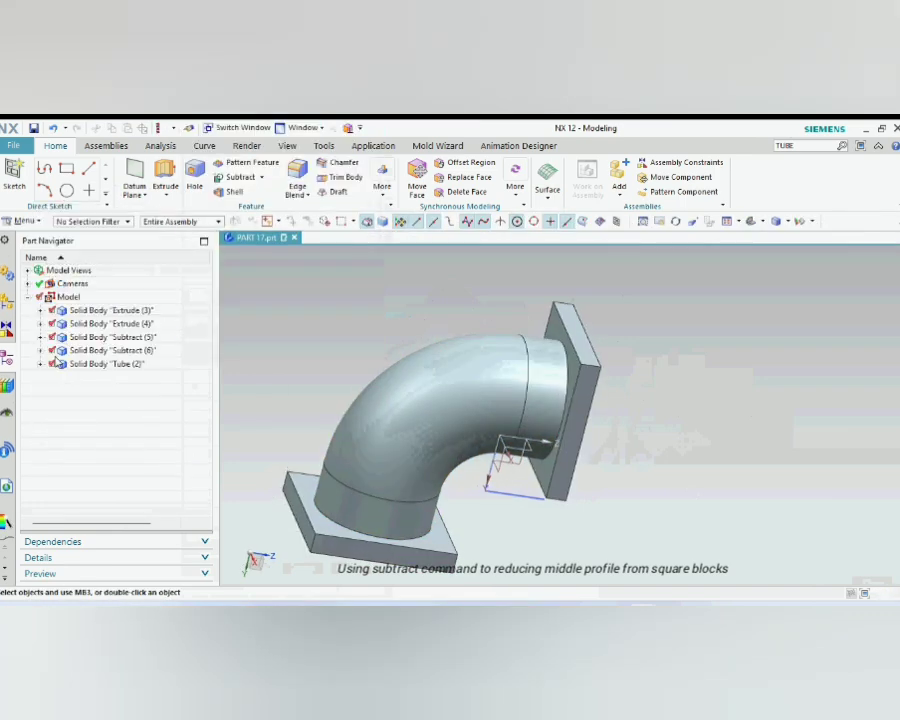
left_click(52, 364)
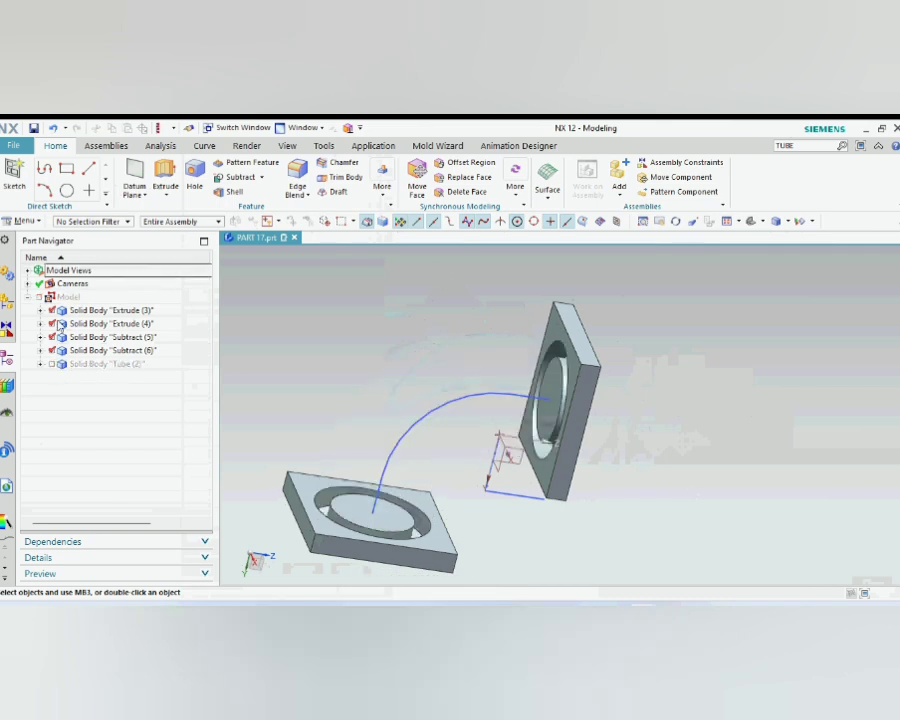
left_click(52, 323)
left_click(52, 310)
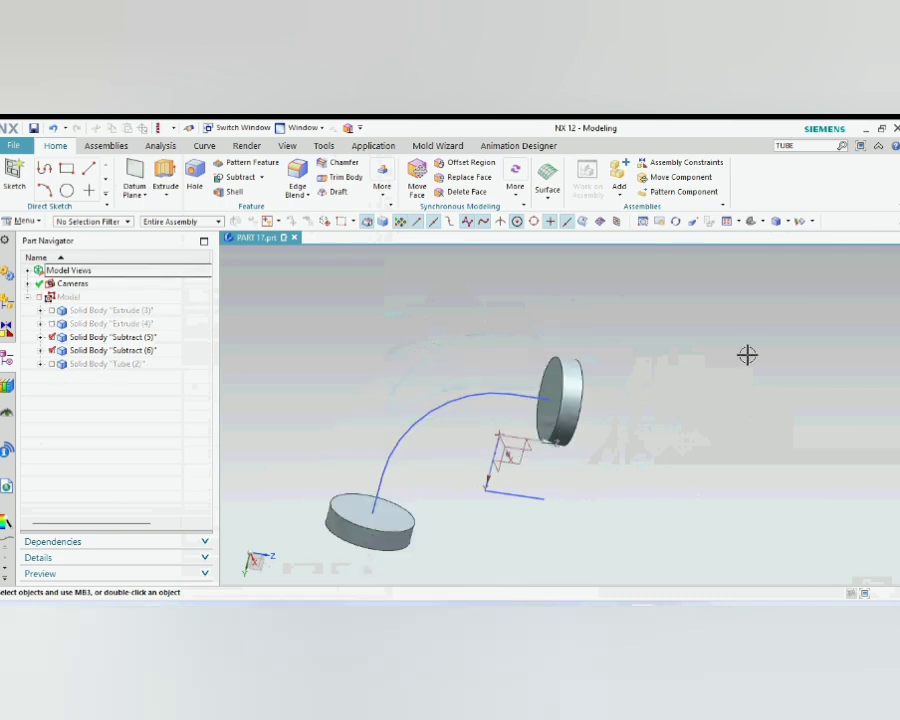
Step: Delete the two leftover disc bodies inside the flange openings with Delete Body
left_click(20, 221)
mouse_move(32, 285)
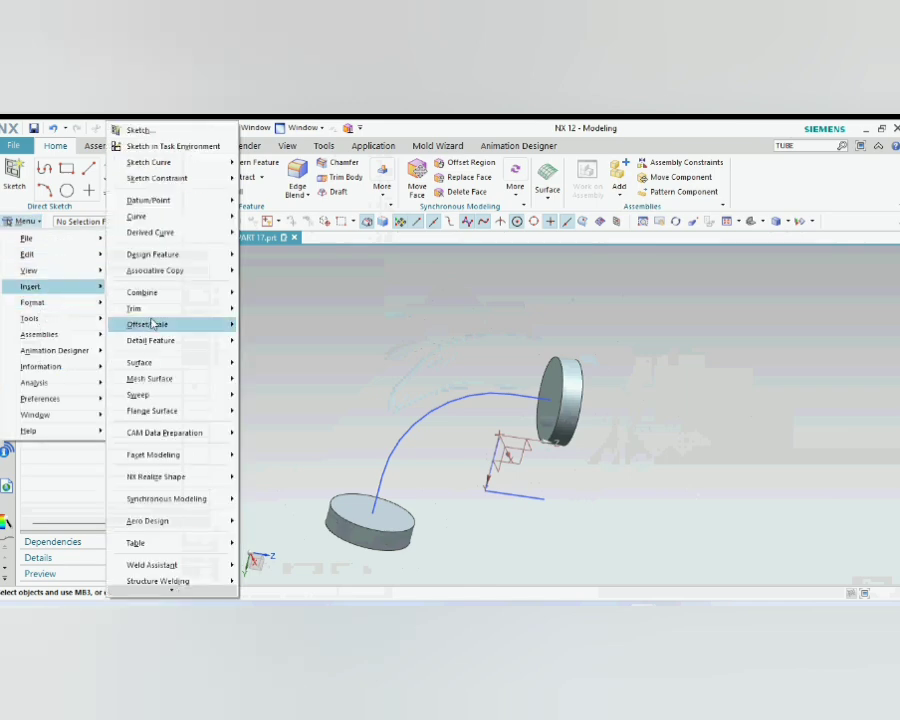
left_click(278, 438)
left_click(368, 530)
left_click(552, 418)
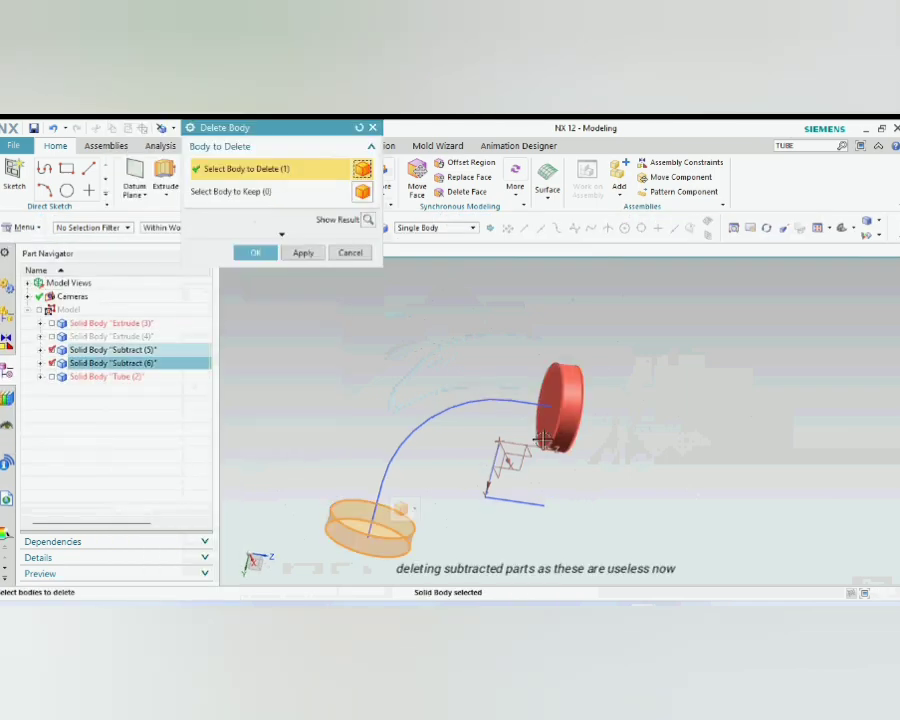
left_click(250, 253)
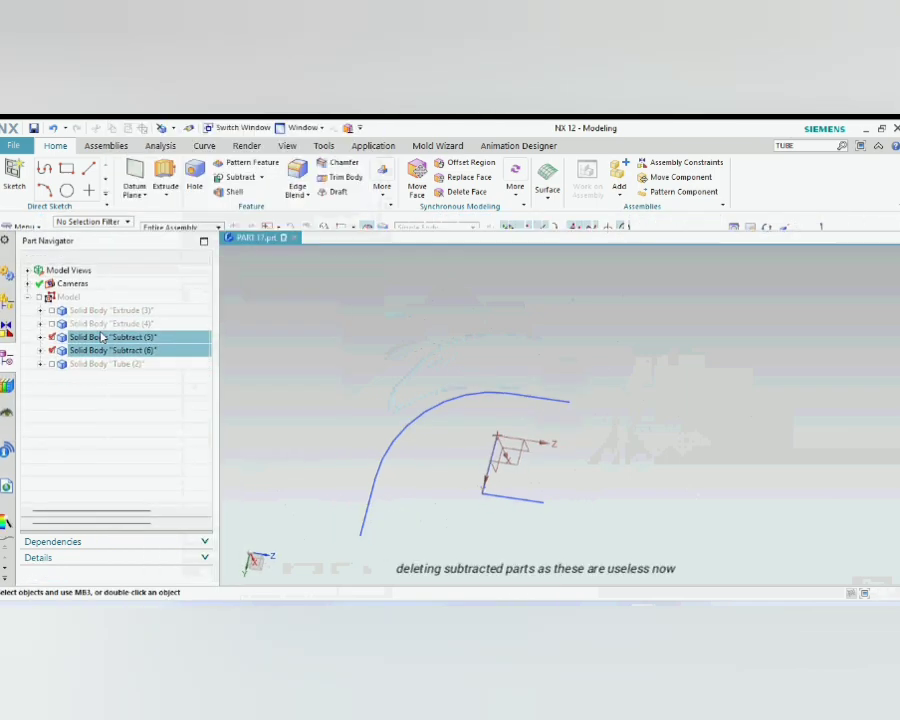
Step: Show both square flange bodies and the tube again
left_click(52, 323)
left_click(52, 311)
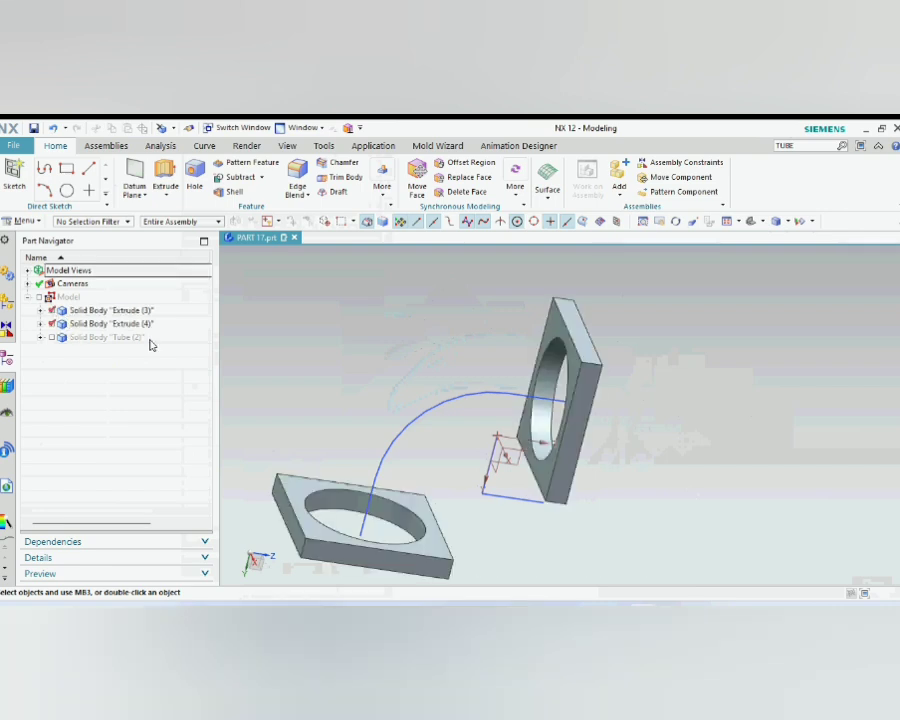
left_click(52, 337)
middle_click_drag(441, 293, 341, 258)
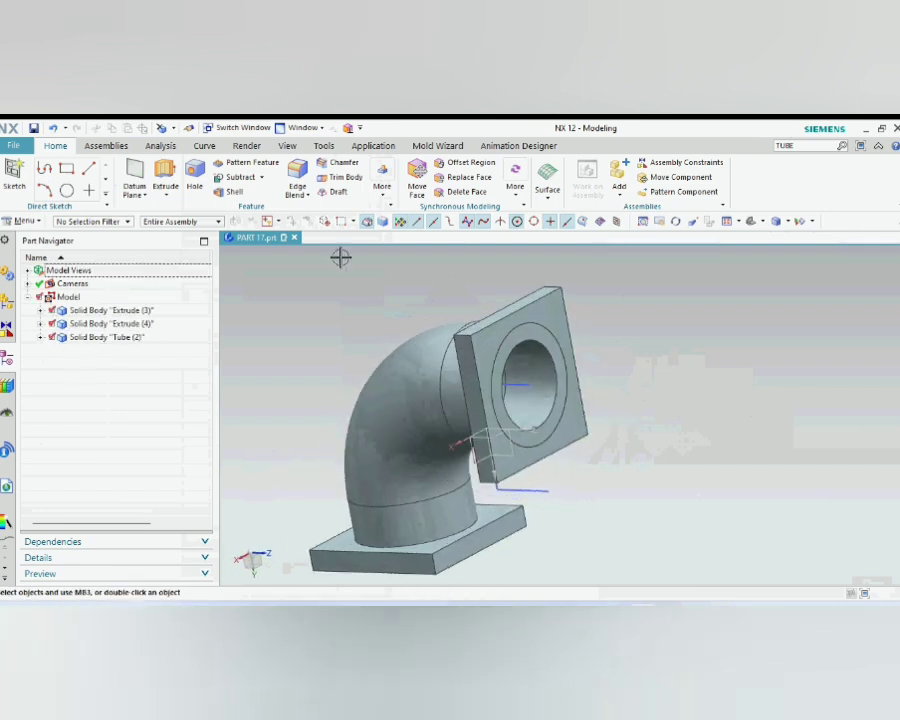
Step: Unite the tube as target with both square flanges as tool bodies
left_click(262, 178)
left_click(241, 194)
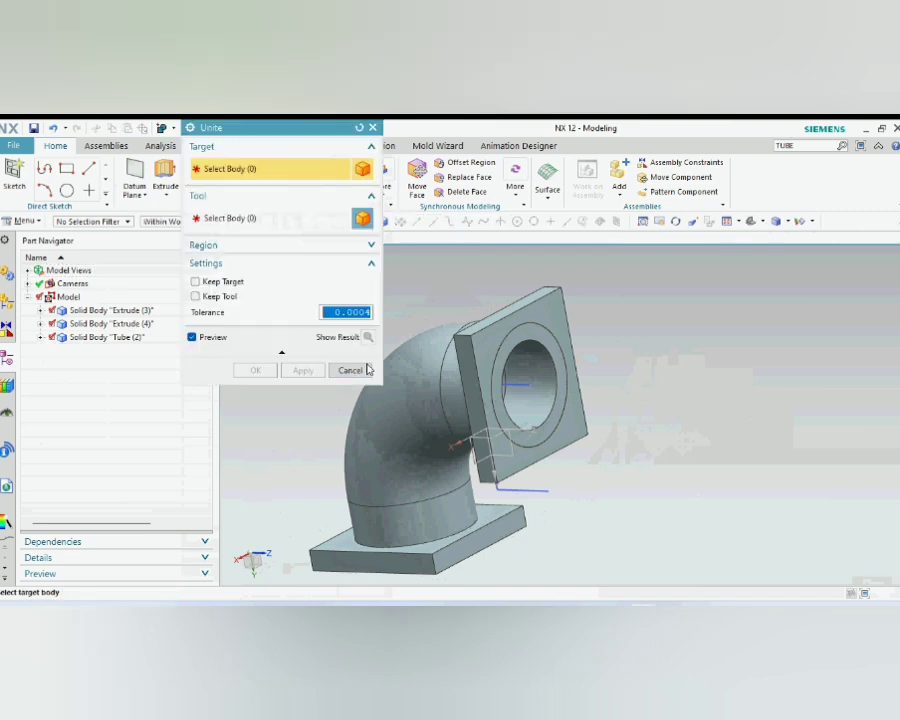
left_click(420, 408)
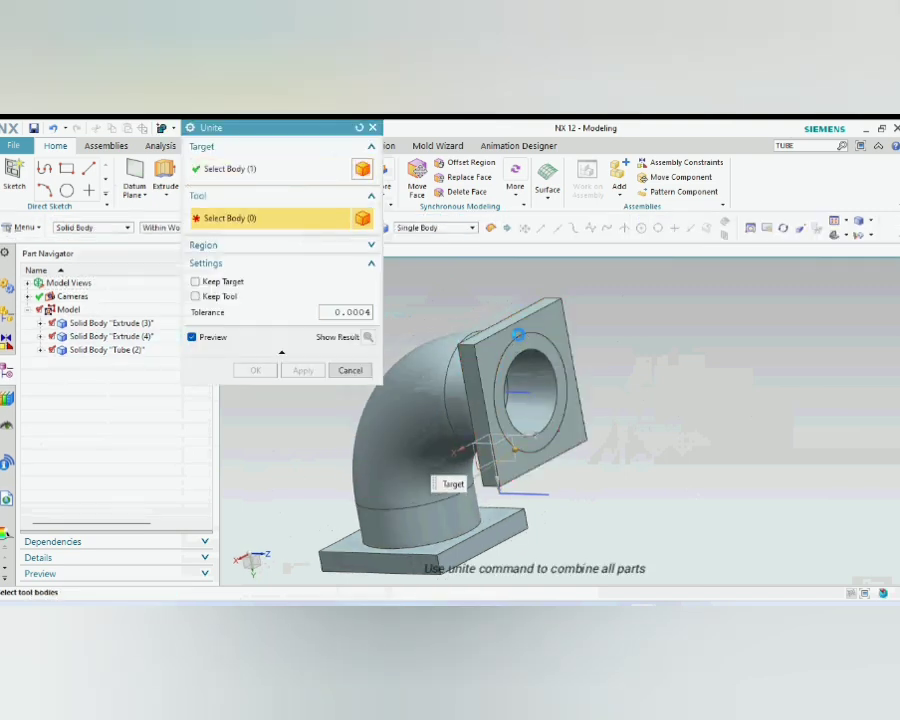
left_click(520, 350)
left_click(466, 560)
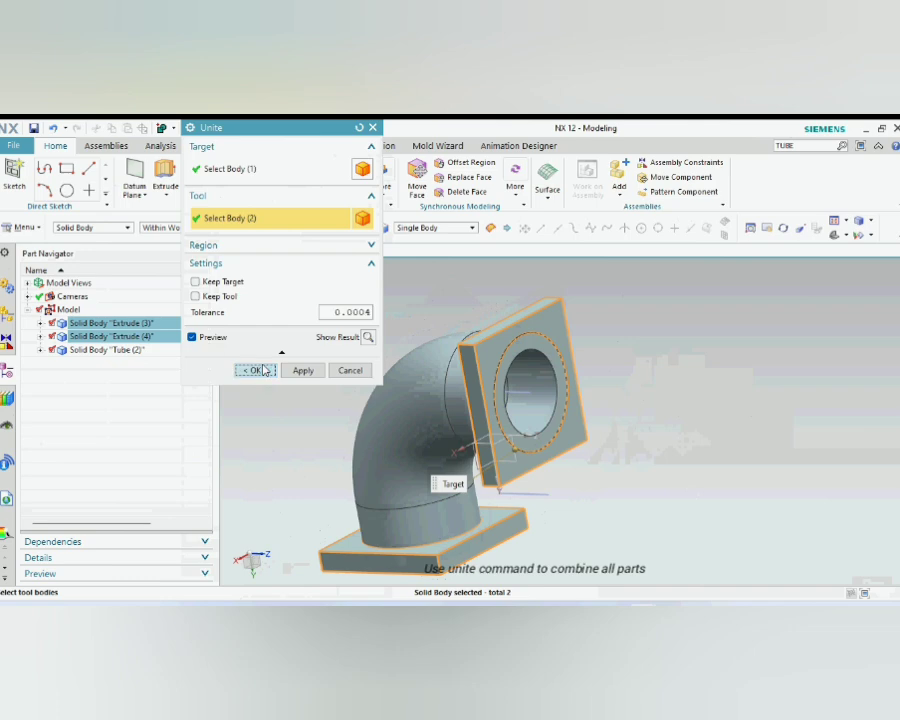
left_click(254, 370)
Step: Hide the datum coordinate system
right_click(488, 444)
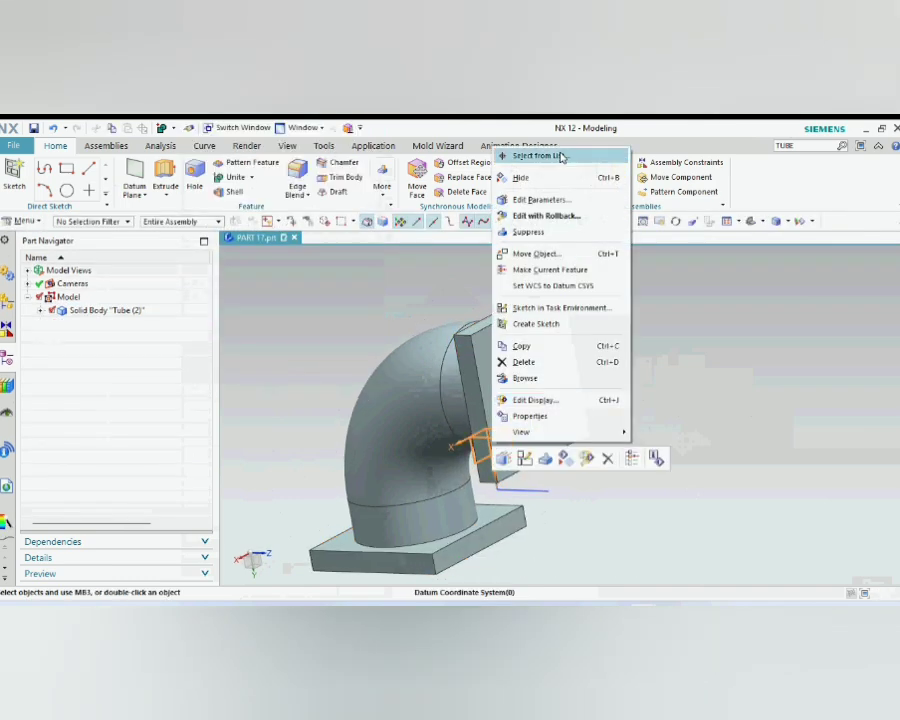
left_click(628, 389)
middle_click_drag(628, 389, 596, 393)
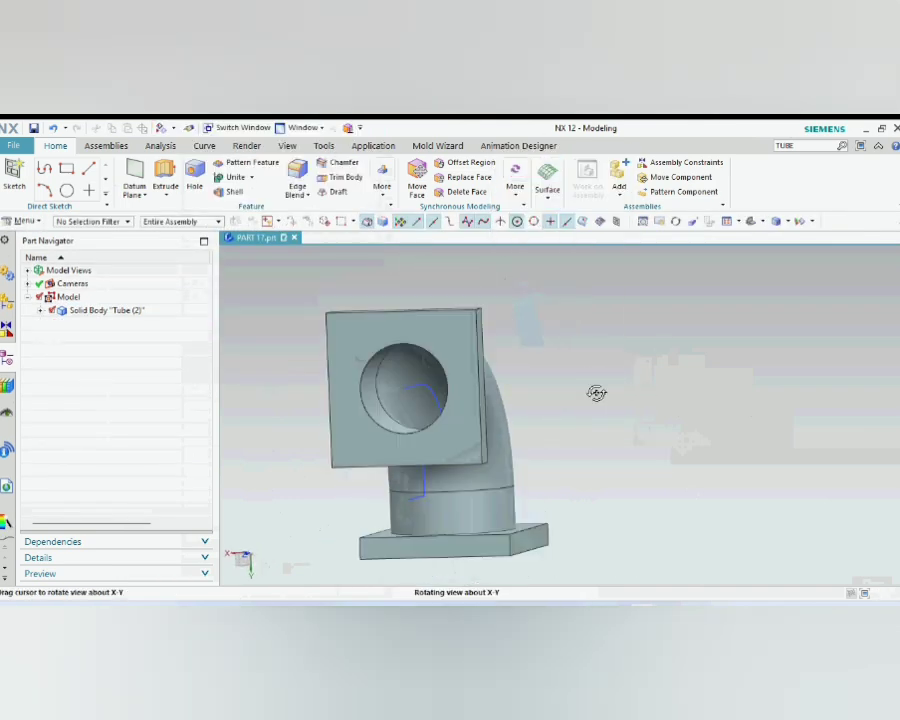
Step: Start an Extrude with a sketch on the upper flange's outer face and draw vertical and horizontal centrelines between the midpoints of opposite edges
left_click(167, 195)
left_click(183, 209)
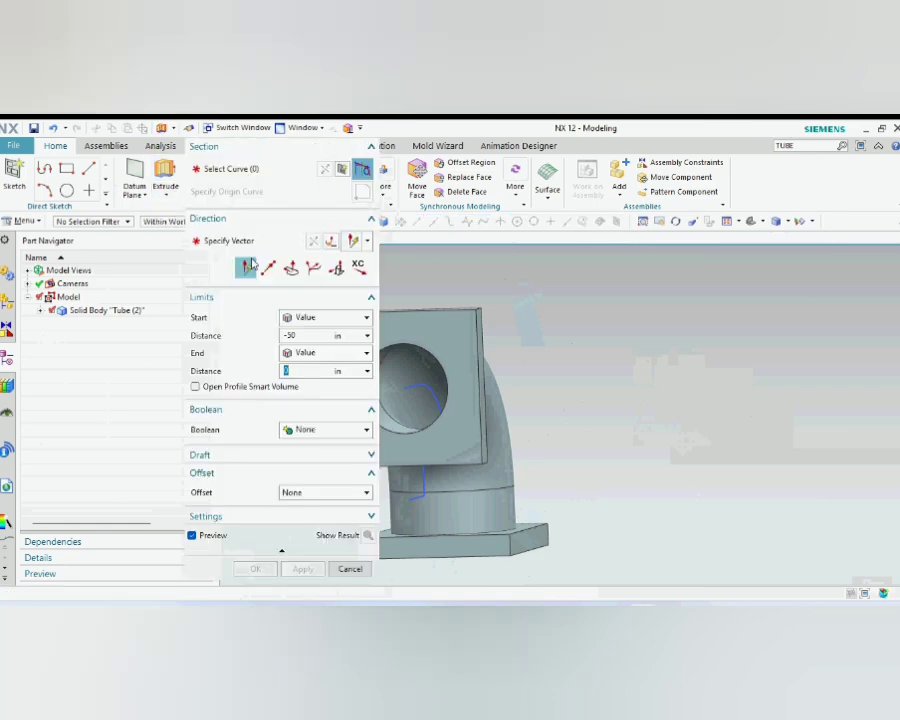
left_click(455, 326)
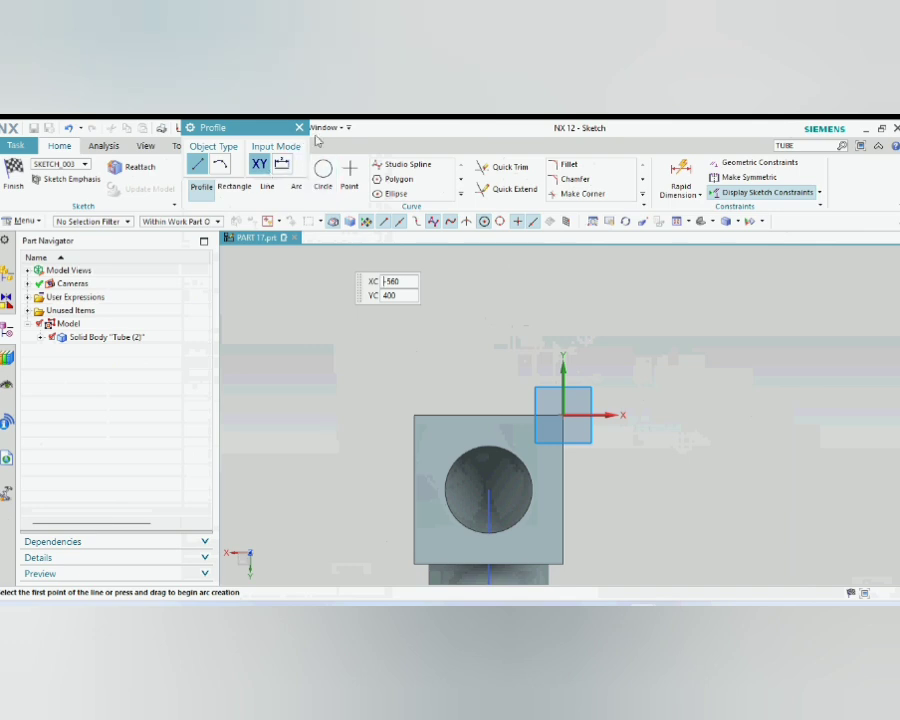
key("Escape")
left_click(266, 172)
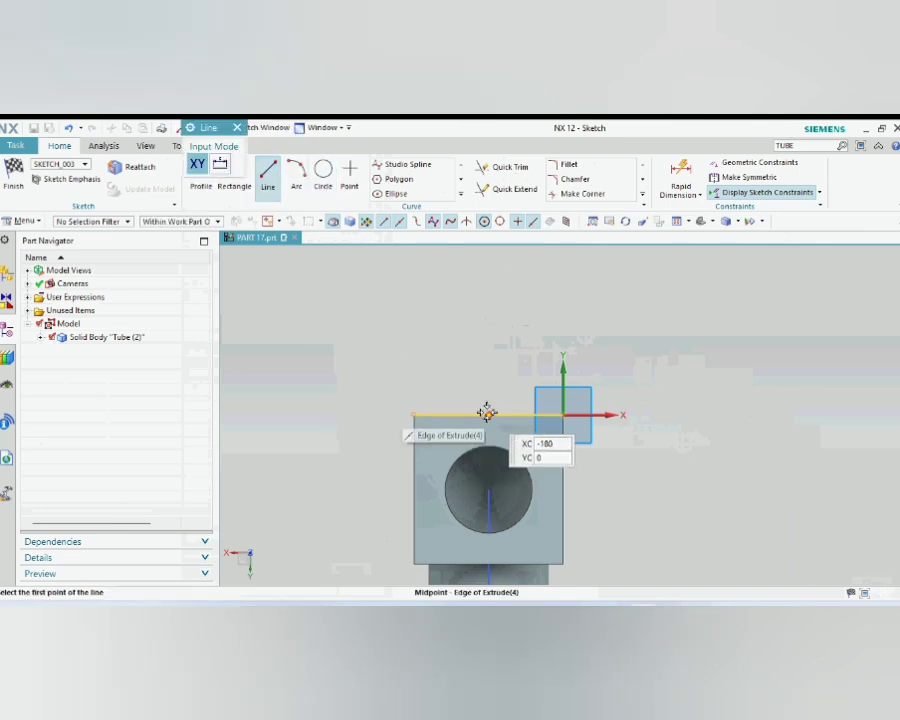
left_click(486, 413)
scroll(488, 420, "down", 2)
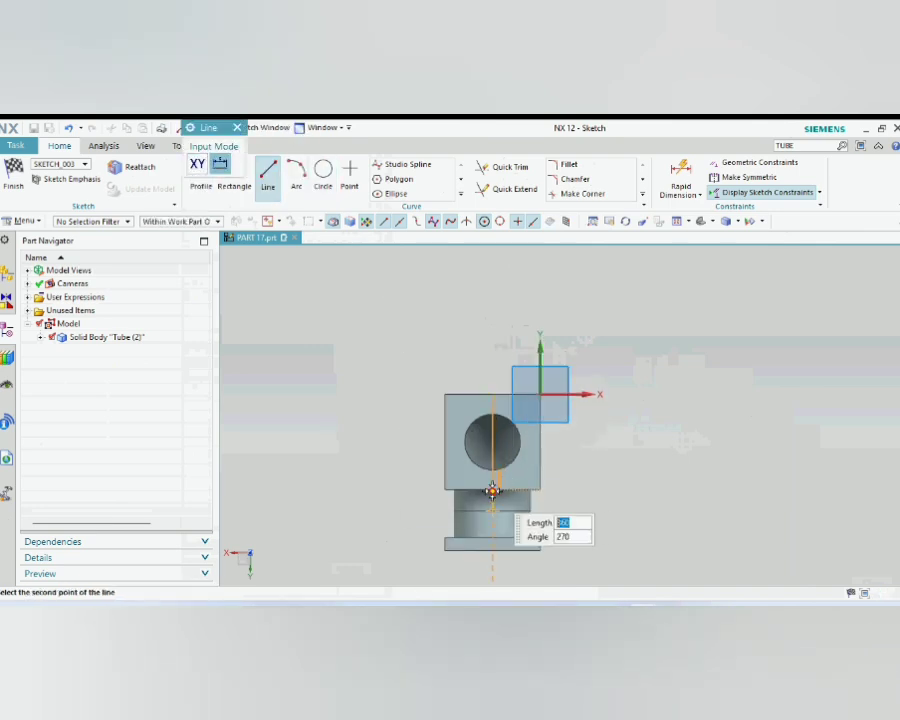
left_click(490, 488)
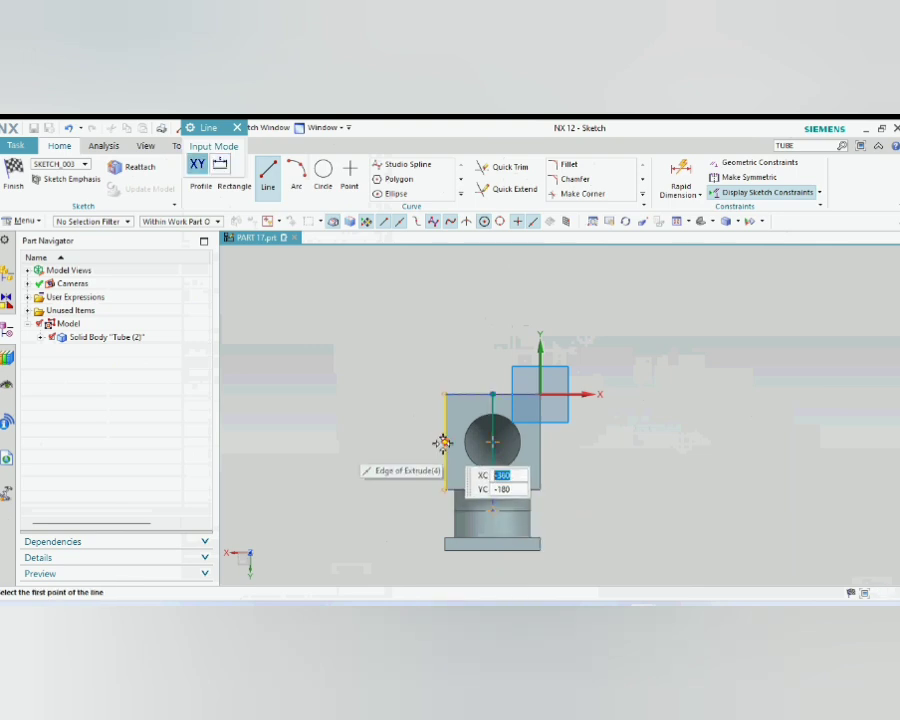
left_click(444, 442)
left_click(541, 441)
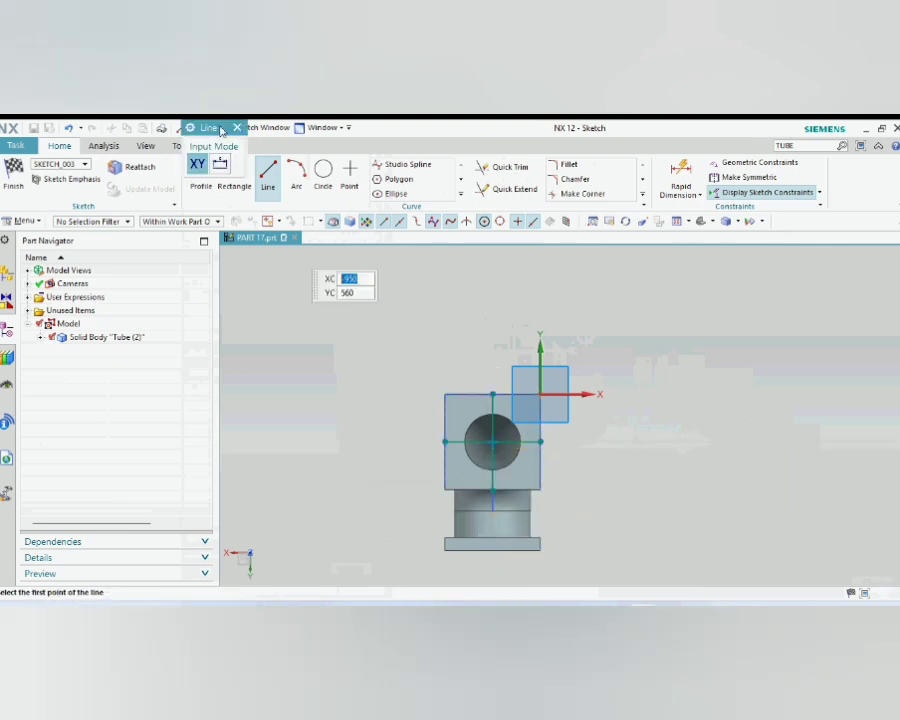
left_click(237, 129)
Step: Offset the horizontal and vertical centrelines symmetrically by 260/2 using Offset Curve
left_click(461, 194)
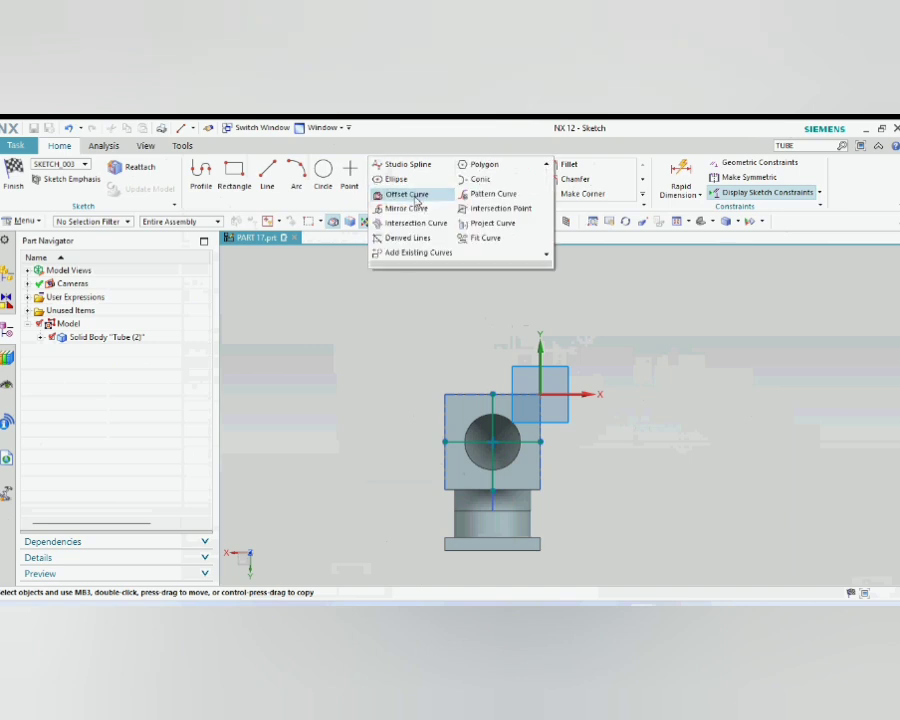
left_click(412, 194)
left_click(465, 436)
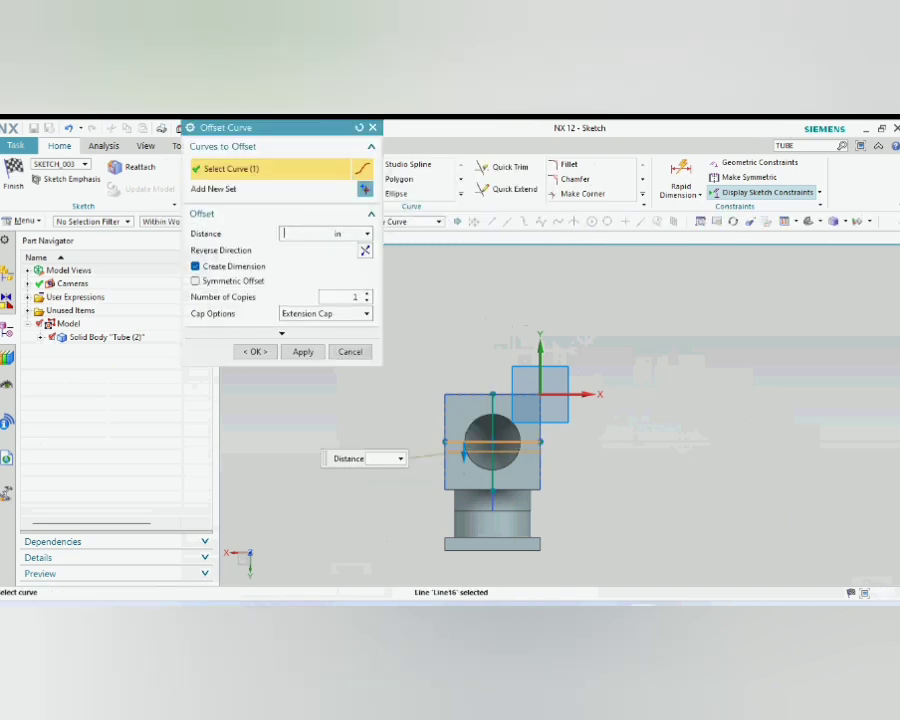
key("Return")
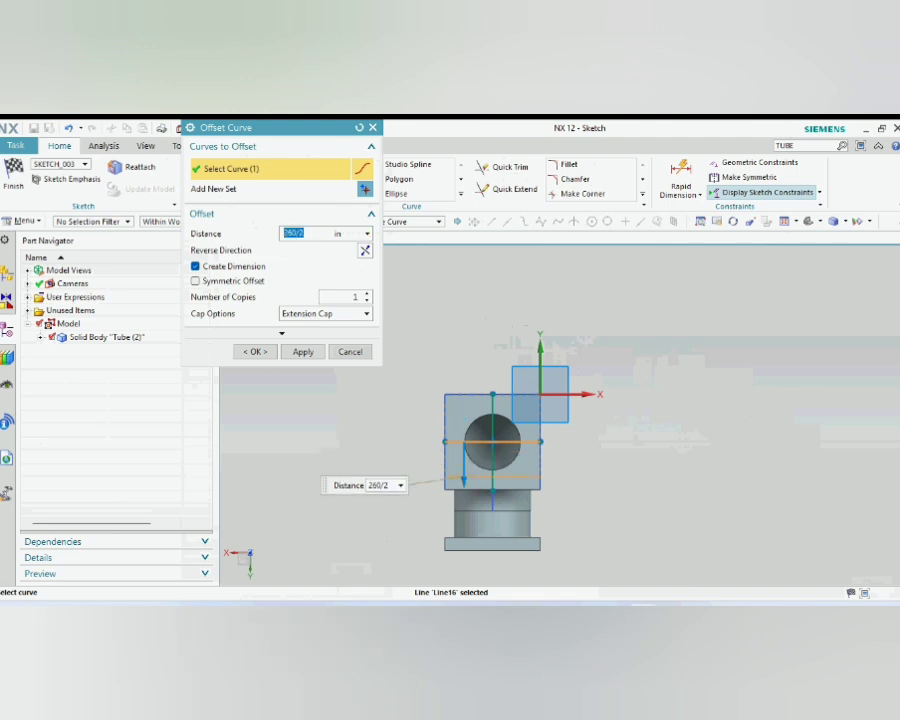
left_click(196, 281)
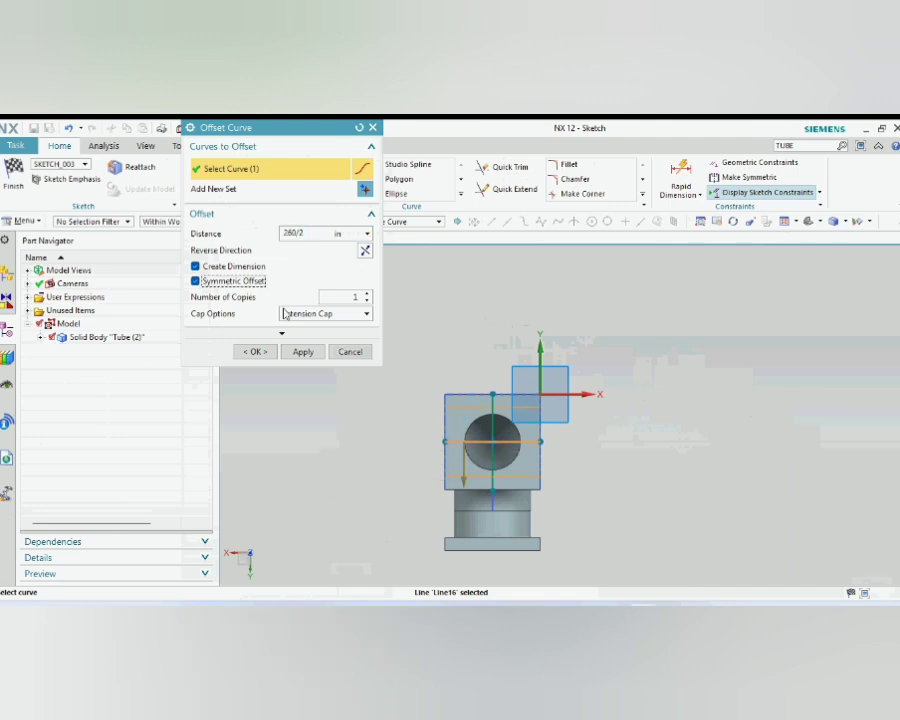
left_click(311, 355)
left_click(514, 402)
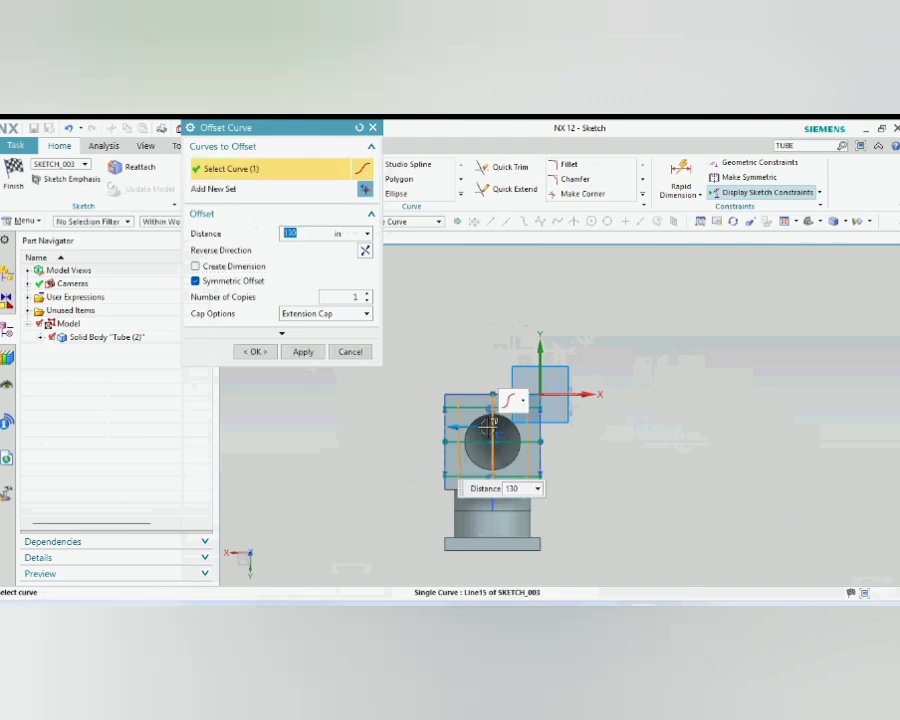
left_click(255, 351)
Step: Draw four 60 diameter circles centred on the intersections of the offset lines near the flange's corners
left_click(323, 172)
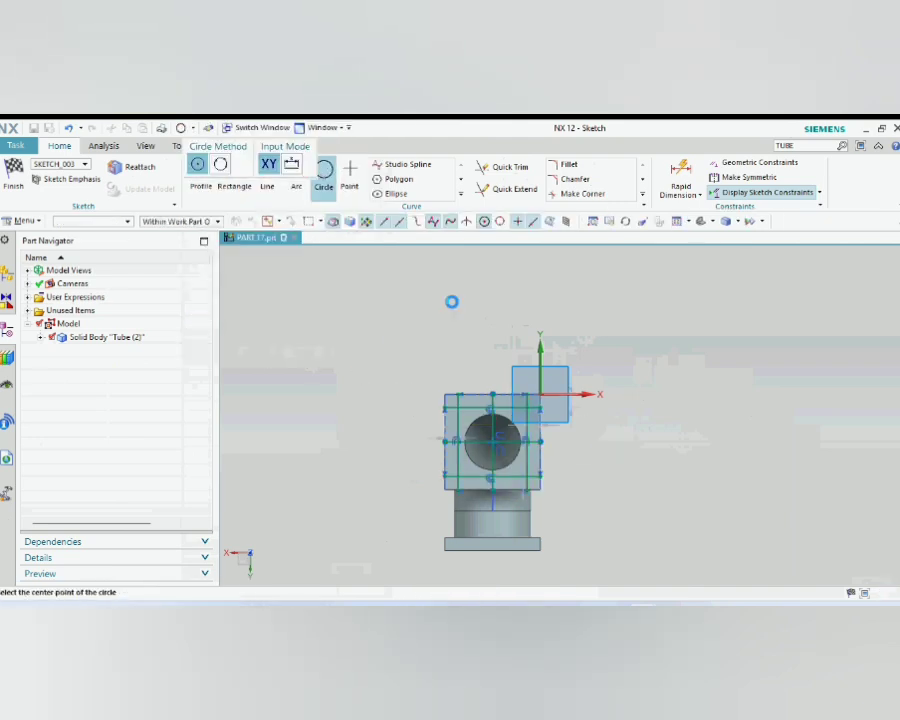
scroll(455, 405, "up", 5)
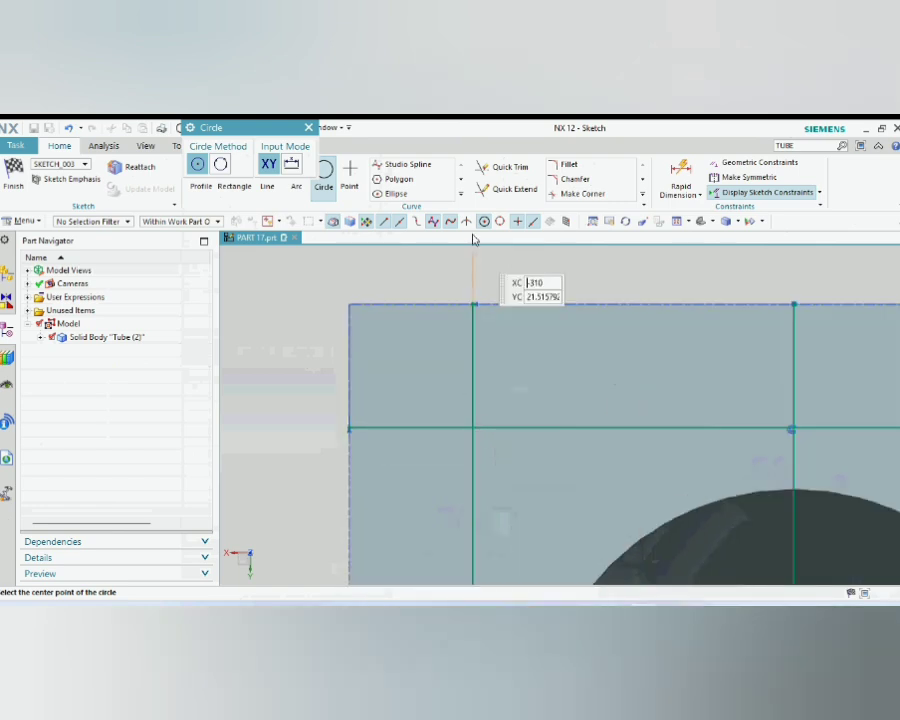
left_click(472, 428)
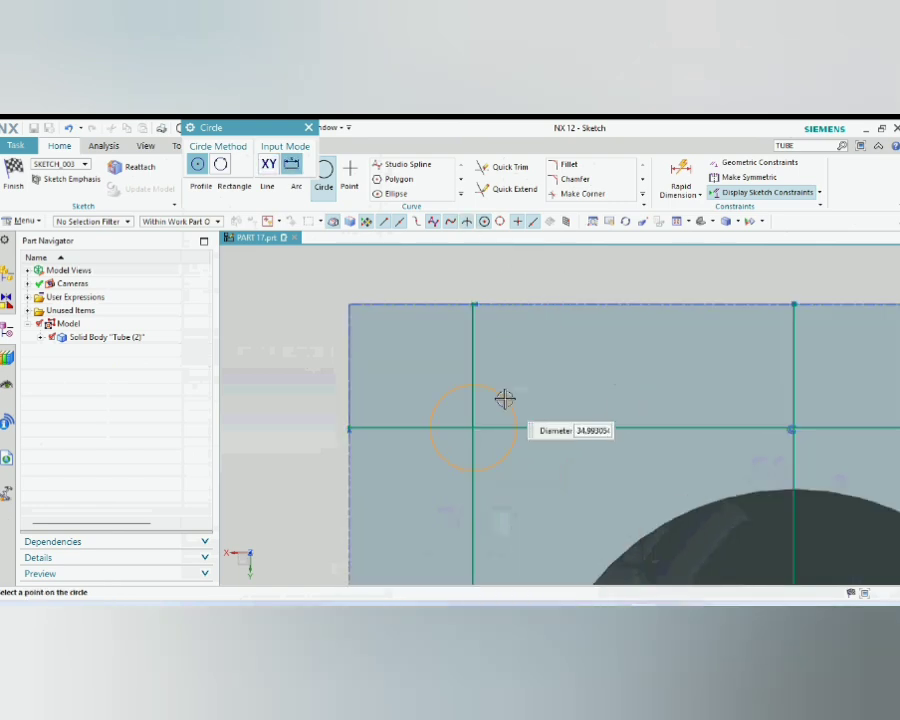
key("Return")
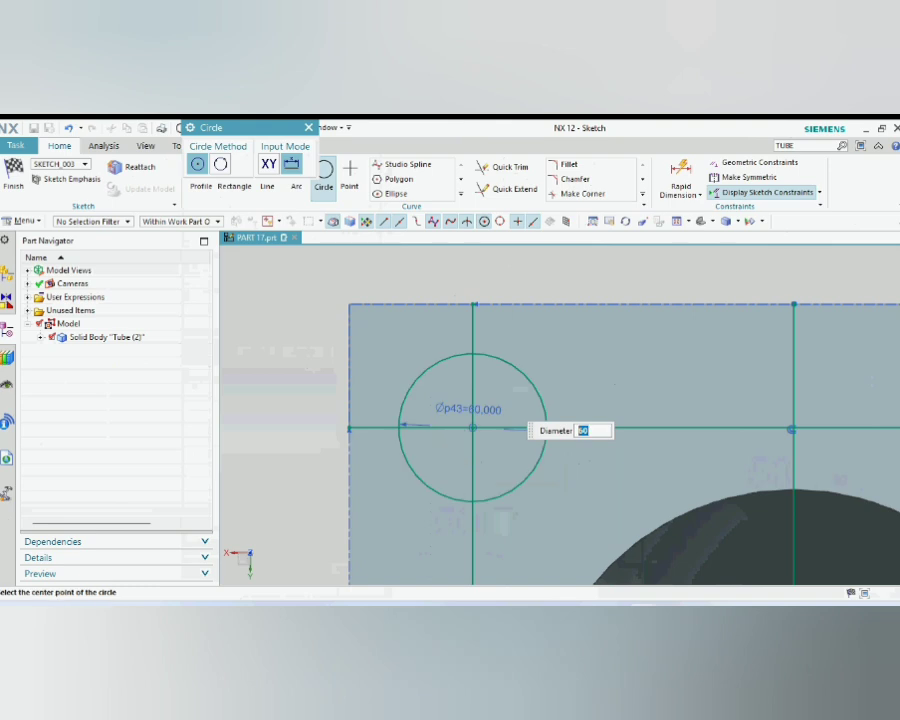
scroll(256, 292, "down", 4)
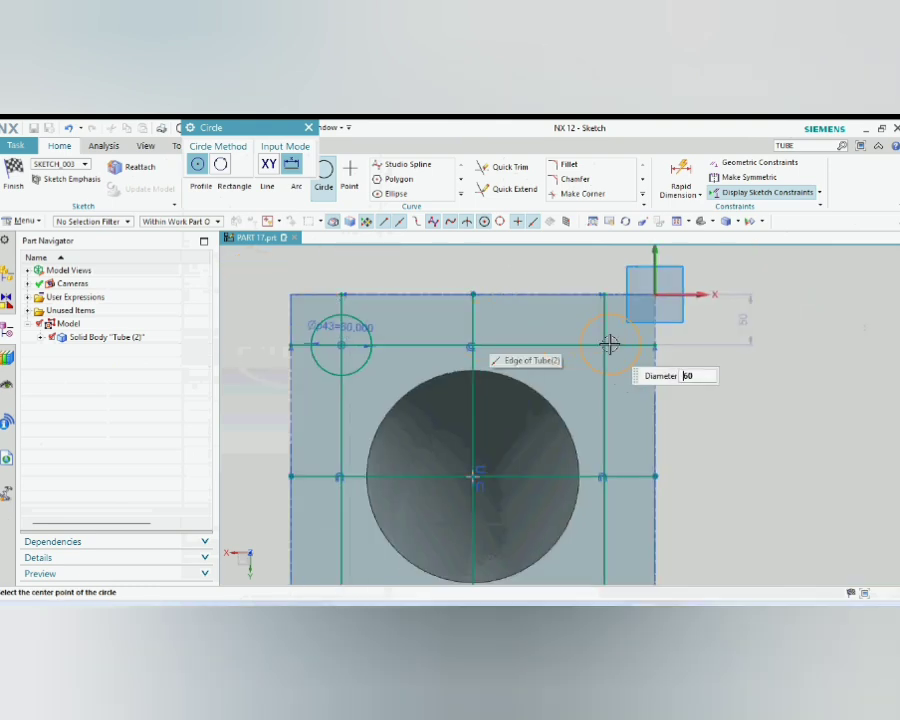
left_click(605, 347)
scroll(524, 298, "down", 4)
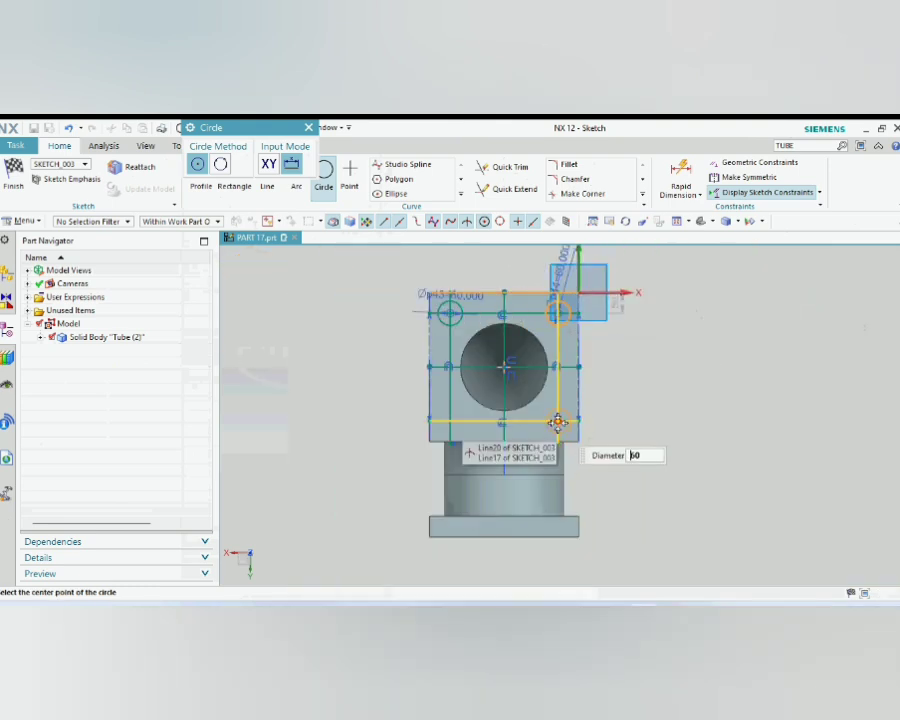
left_click(558, 420)
left_click(450, 420)
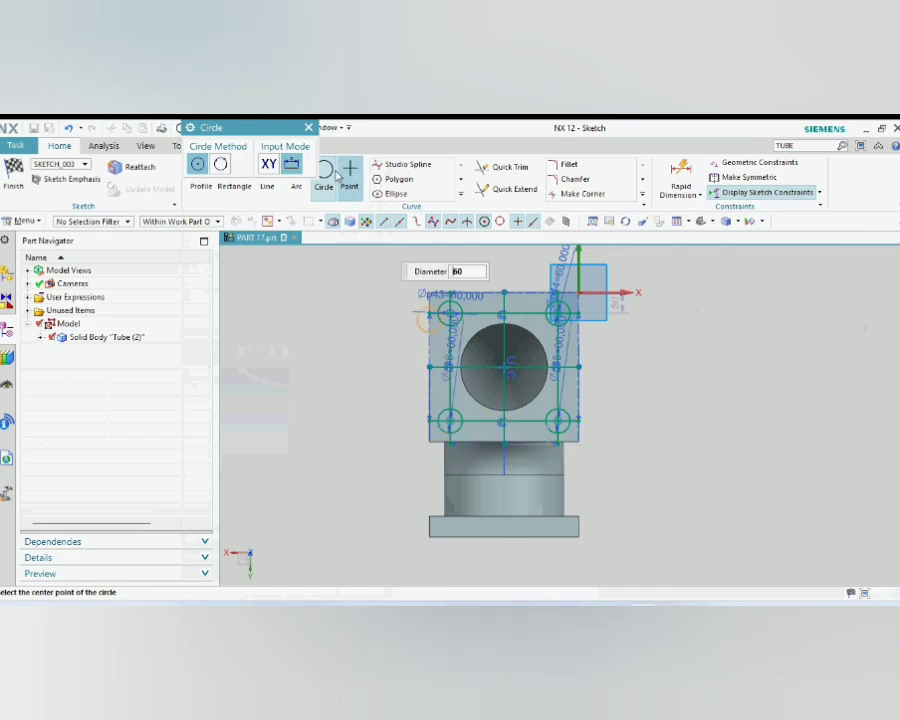
left_click(308, 128)
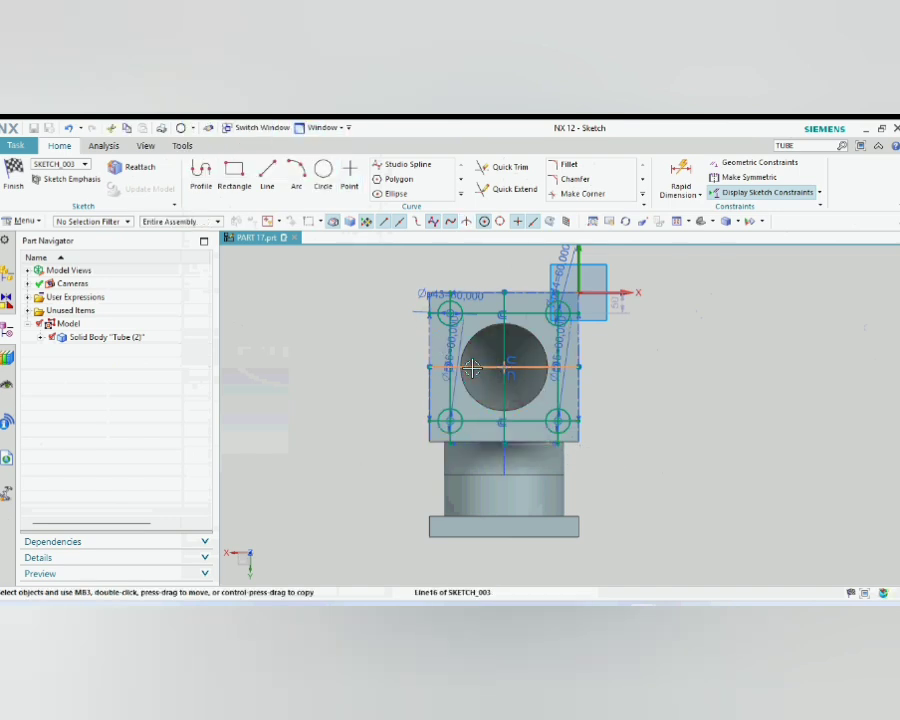
Step: Delete the horizontal and vertical centrelines together with their offset lines, then finish the sketch
right_click(474, 368)
left_click(522, 481)
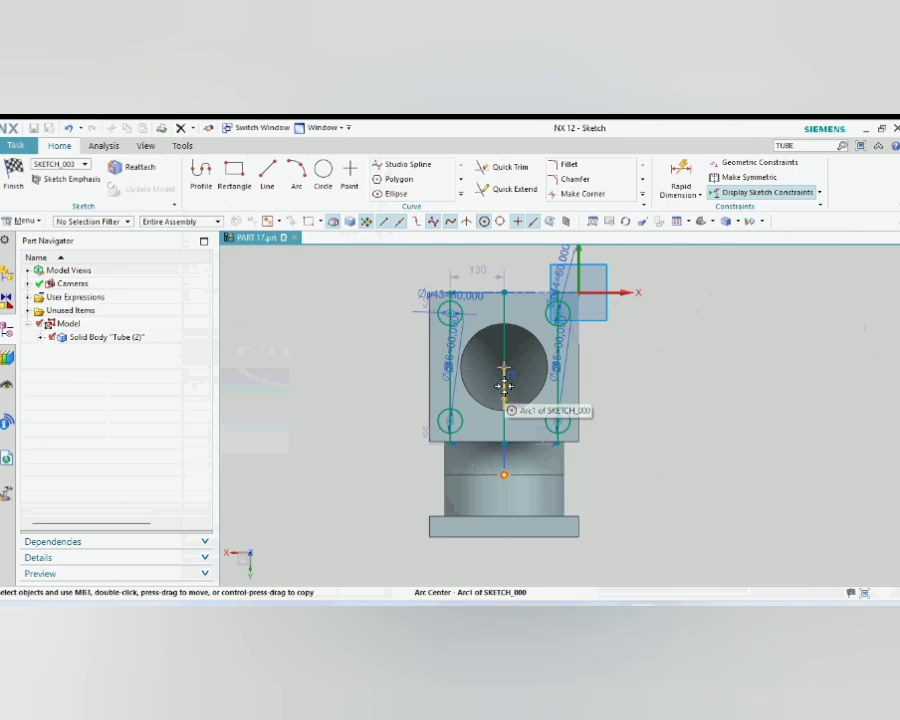
right_click(504, 386)
left_click(536, 494)
mouse_move(577, 414)
middle_mouse_down()
mouse_move(635, 412)
mouse_move(620, 410)
middle_mouse_up()
left_click(11, 186)
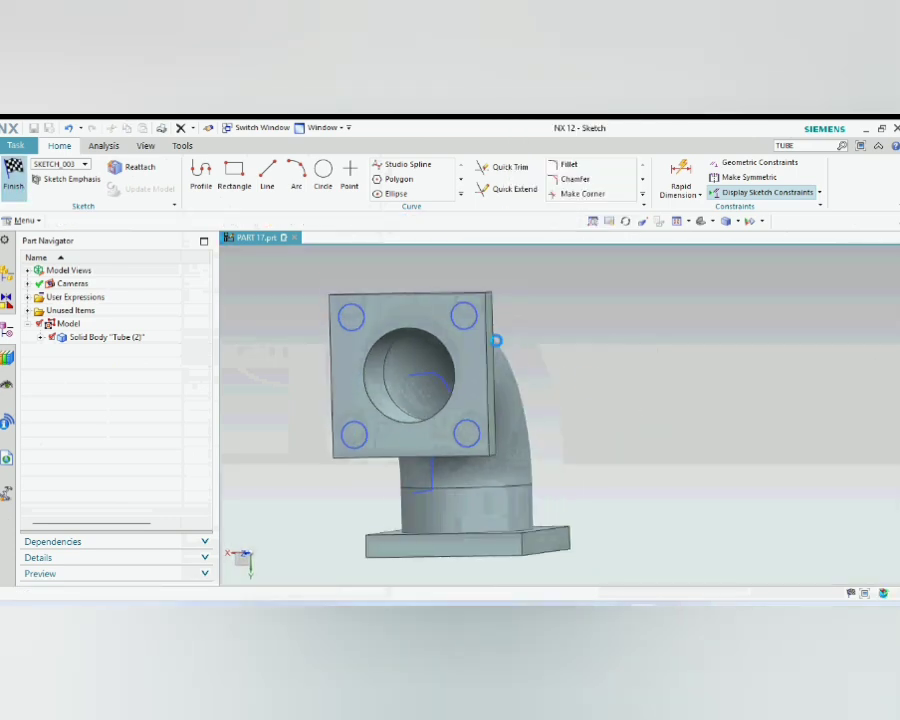
Step: Extrude the four circles from a start distance of -10 to an end distance of 0 with Boolean set to None
key("x")
middle_click_drag(585, 391, 655, 397)
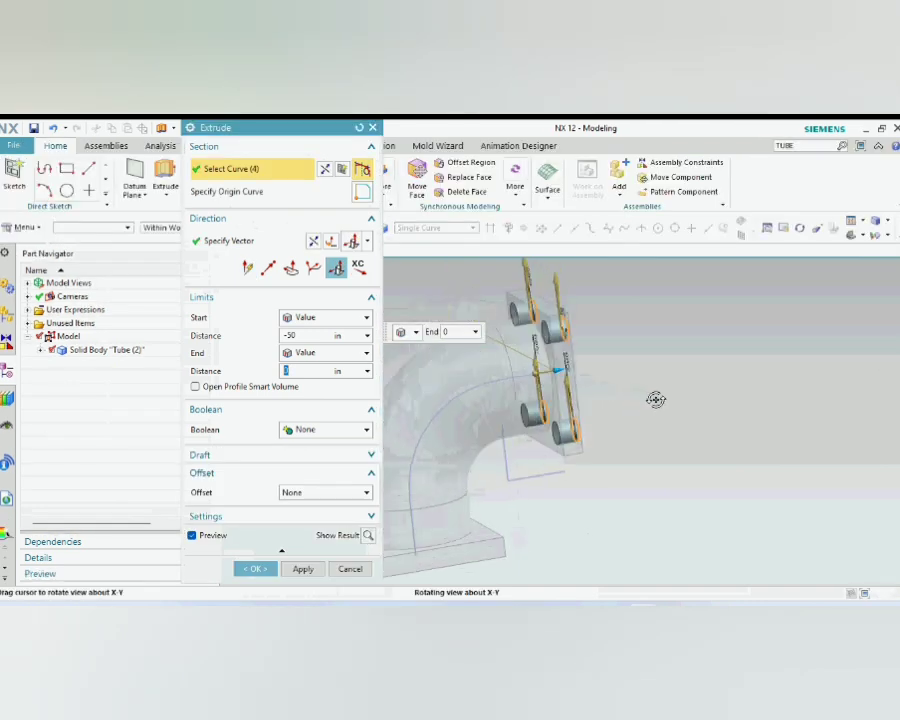
left_click(300, 336)
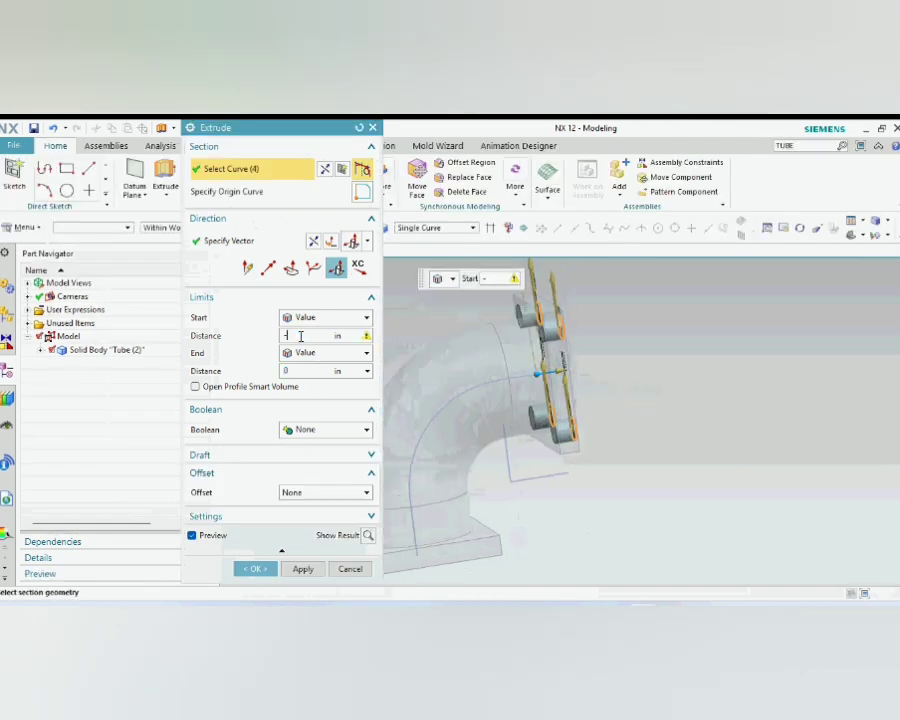
key("Return")
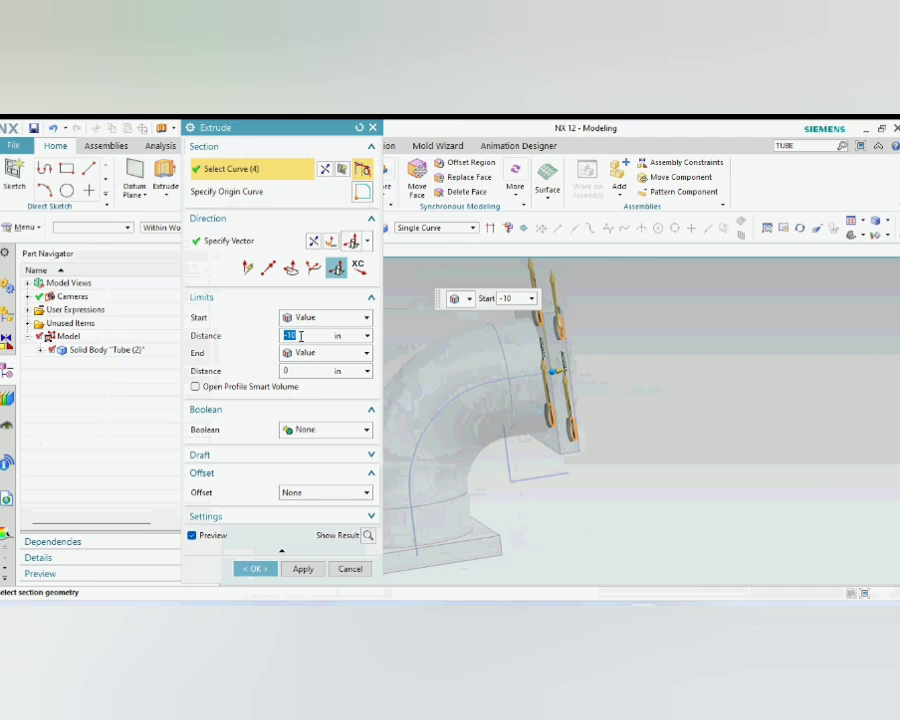
left_click(255, 568)
Step: Subtract the four extruded discs from the elbow body with Keep Tool enabled
middle_click_drag(520, 430, 554, 432)
left_click(252, 178)
left_click(250, 208)
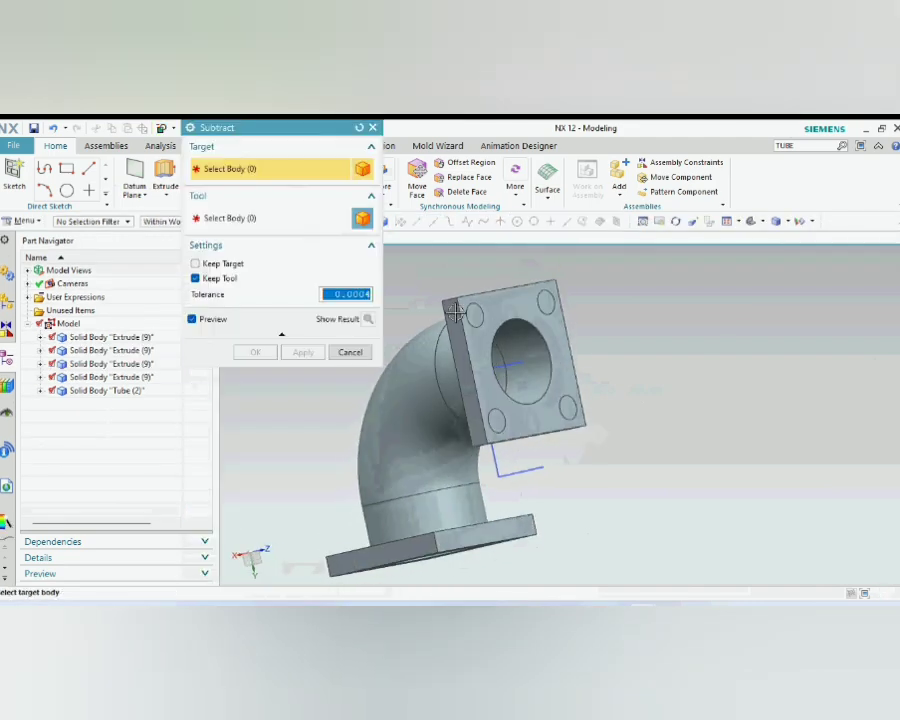
left_click(459, 325)
left_click_drag(452, 276, 583, 432)
left_click(256, 352)
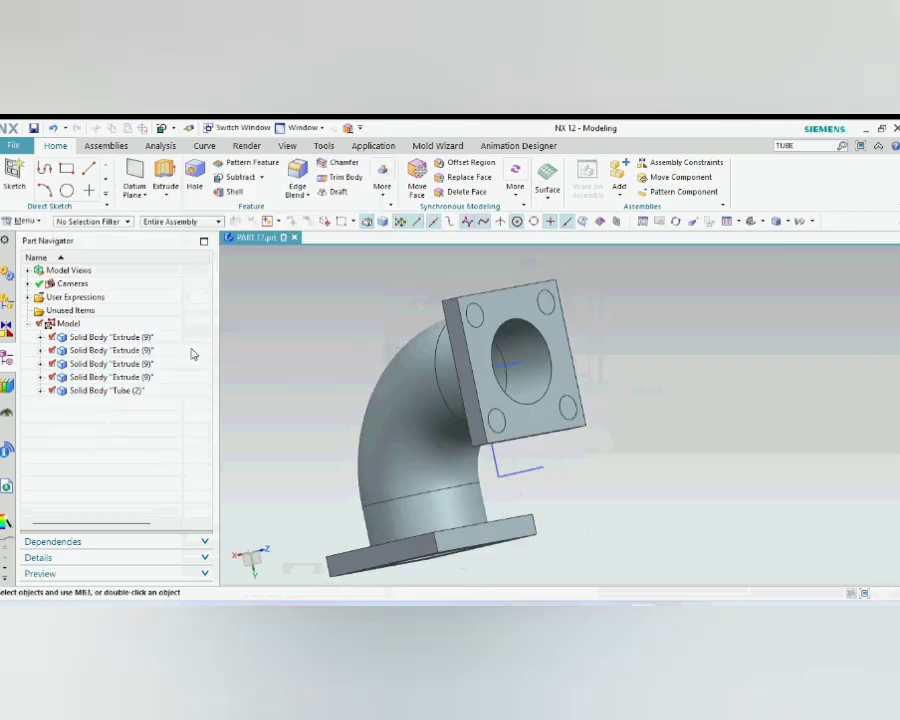
Step: Hide the tube body and use Resize Face to give the four discs' cylindrical faces a smaller diameter
left_click(56, 391)
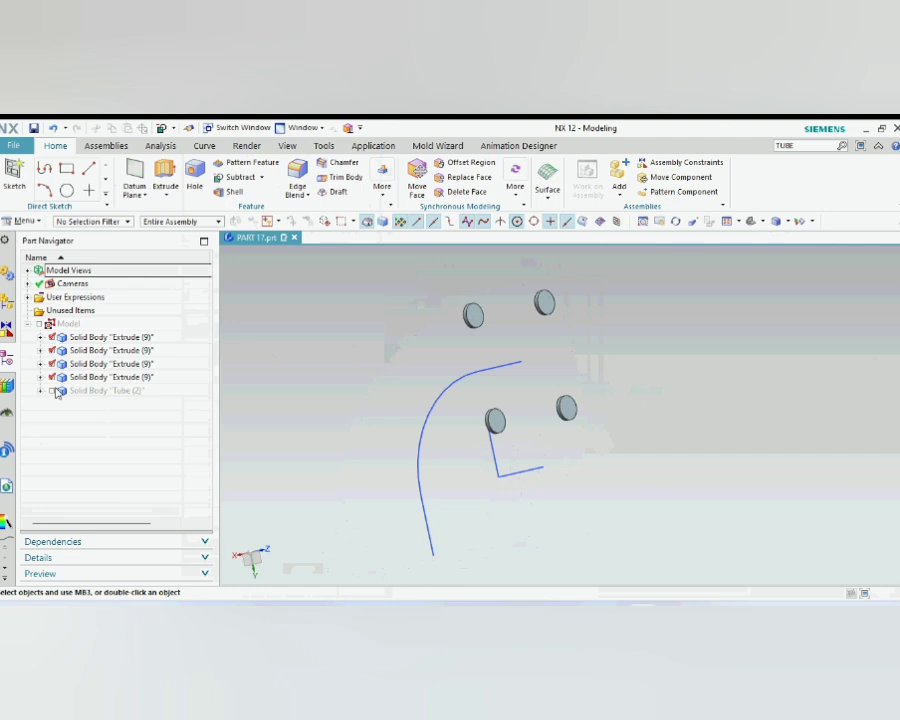
left_click(516, 185)
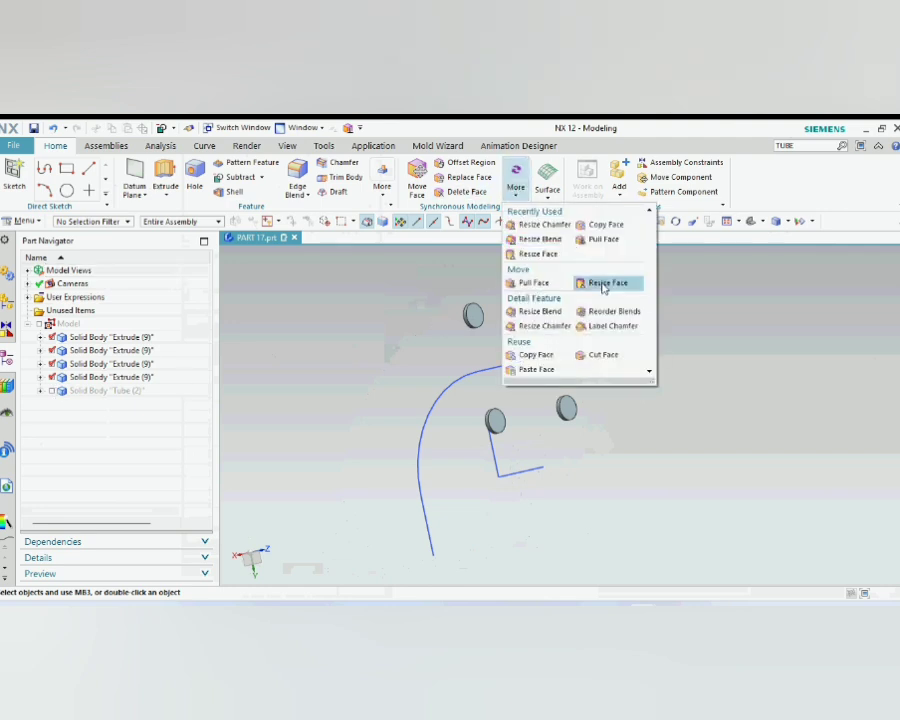
left_click_drag(449, 285, 637, 443)
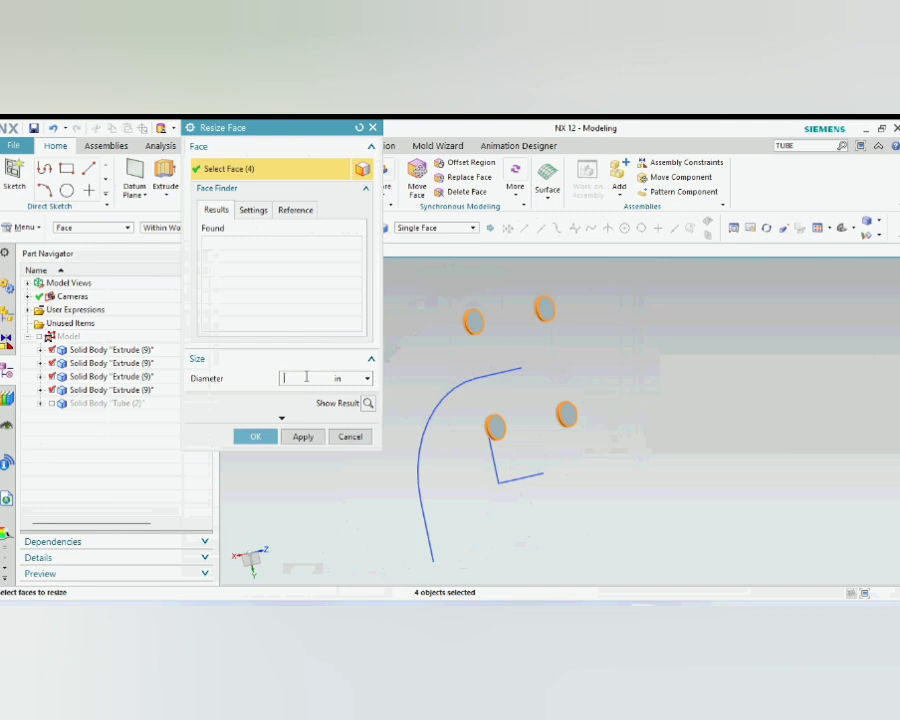
left_click(256, 437)
Step: Offset the inner end faces of the four discs by 130 using Offset Region, lengthening them towards the elbow
middle_click_drag(522, 401, 656, 384)
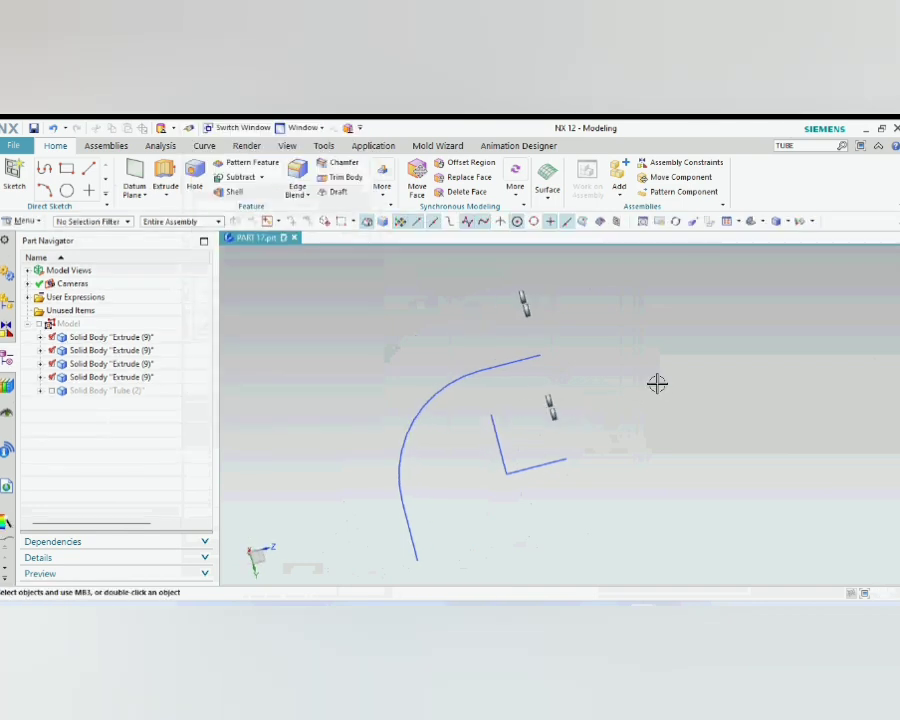
key("F8")
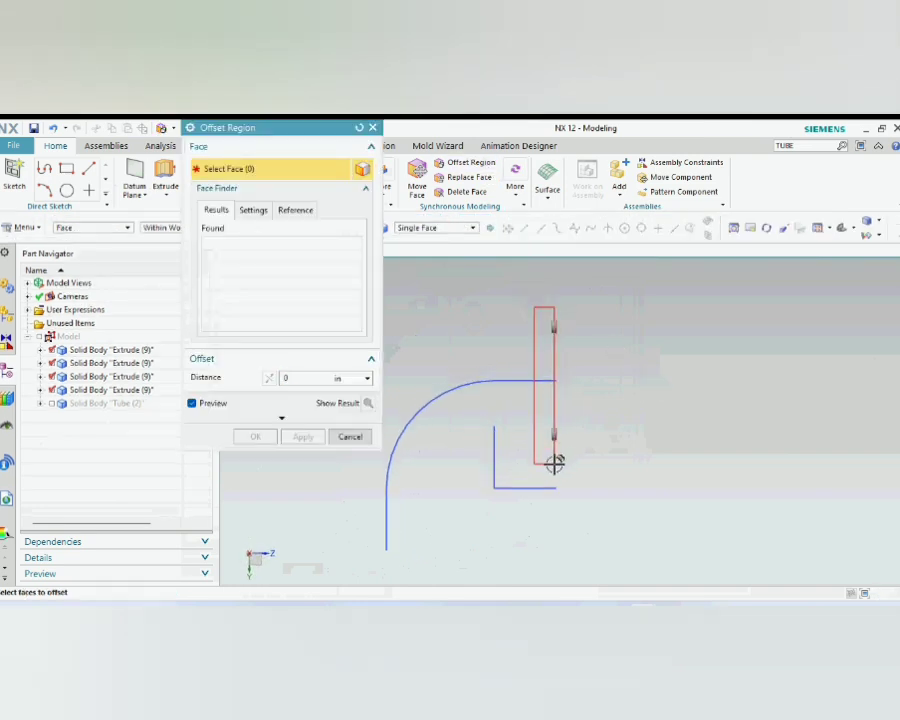
left_click(554, 464)
left_click_drag(544, 434, 492, 430)
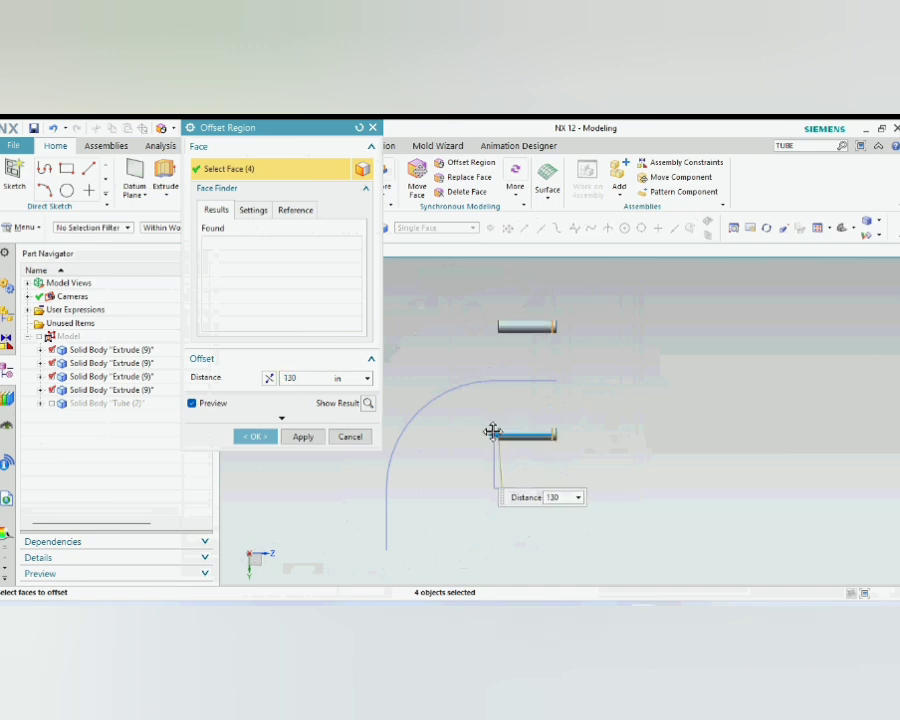
left_click(256, 437)
Step: Show the tube body again and subtract the four lengthened pins from it with Keep Tool disabled
left_click(51, 391)
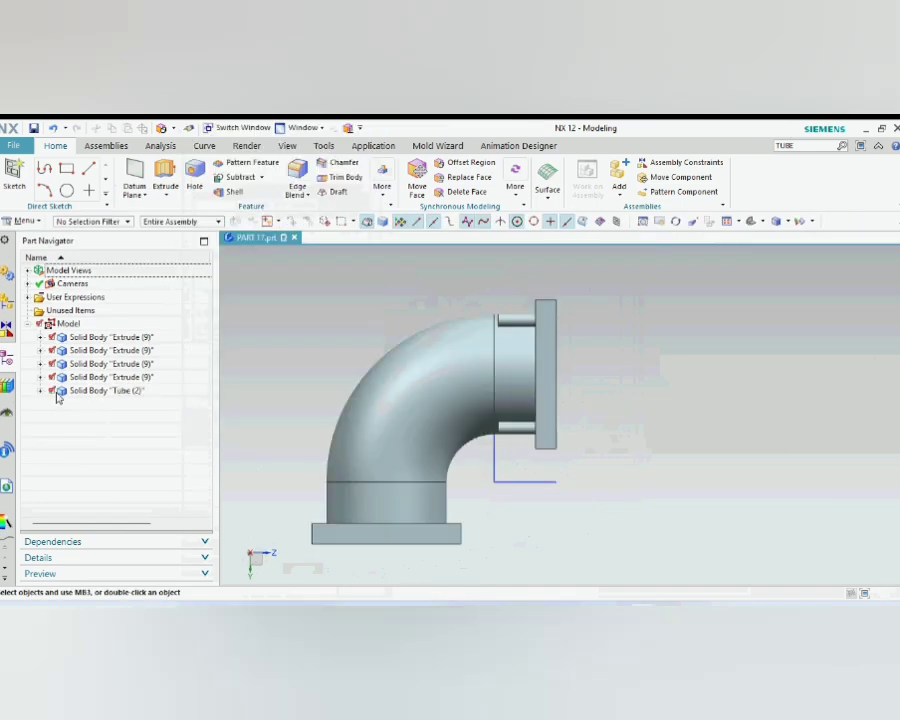
middle_click_drag(613, 373, 445, 302)
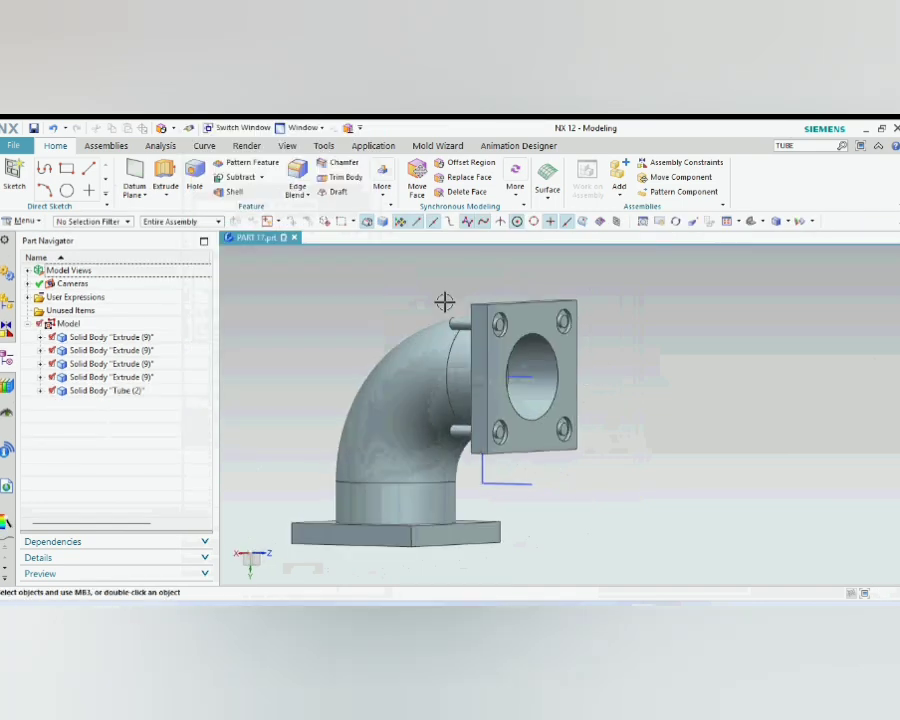
left_click(233, 176)
left_click(428, 462)
left_click_drag(437, 284, 598, 463)
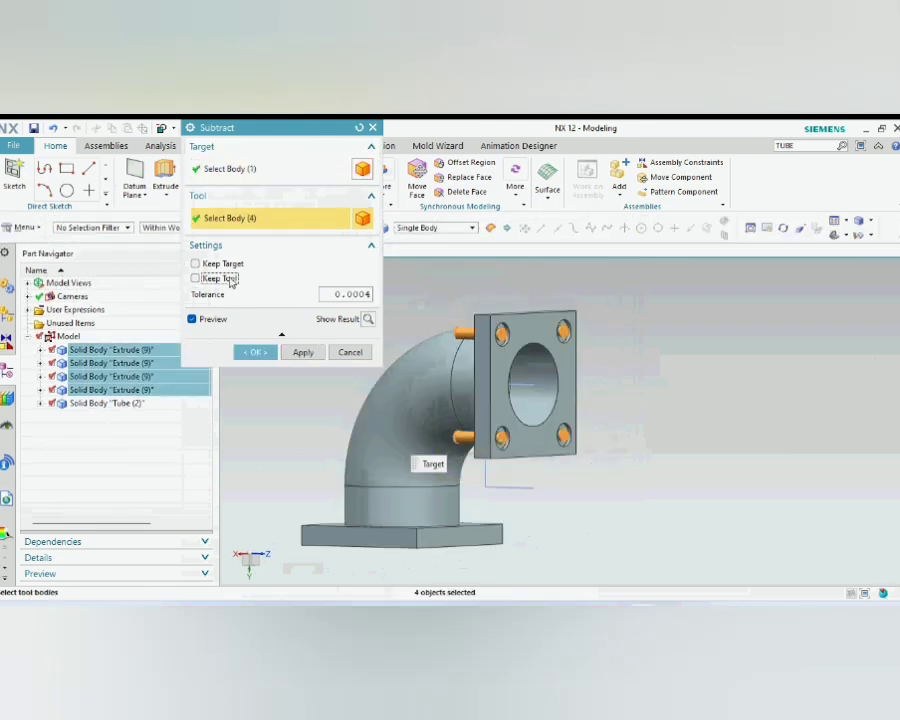
left_click(255, 352)
Step: Start an Extrude with a sketch on the other flange's outer face and draw vertical and horizontal centrelines between opposite edge midpoints
middle_click_drag(540, 470, 537, 365)
left_click(166, 190)
left_click(182, 210)
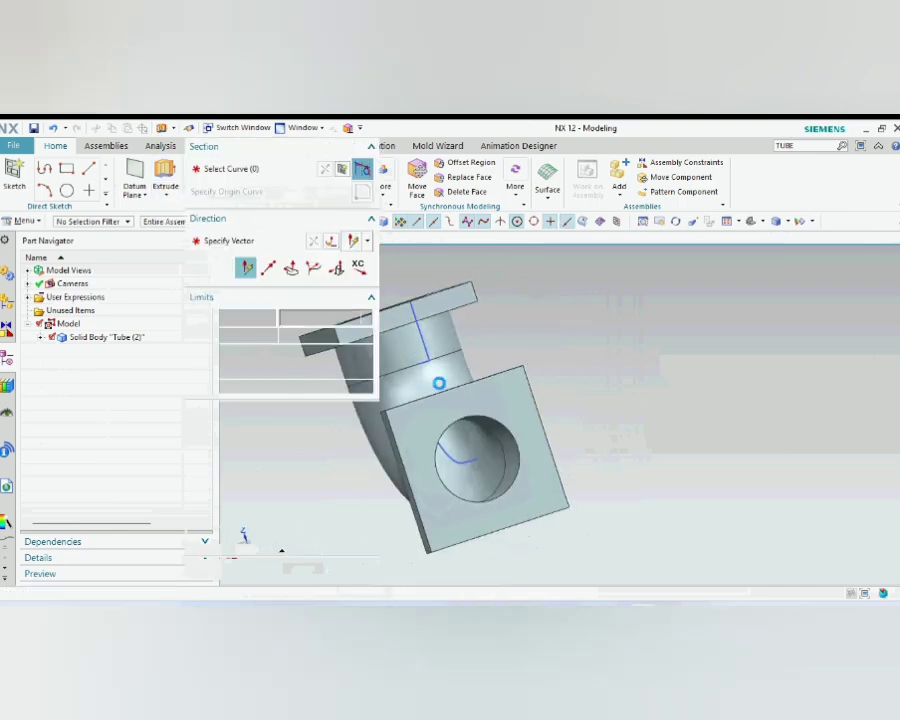
left_click(513, 397)
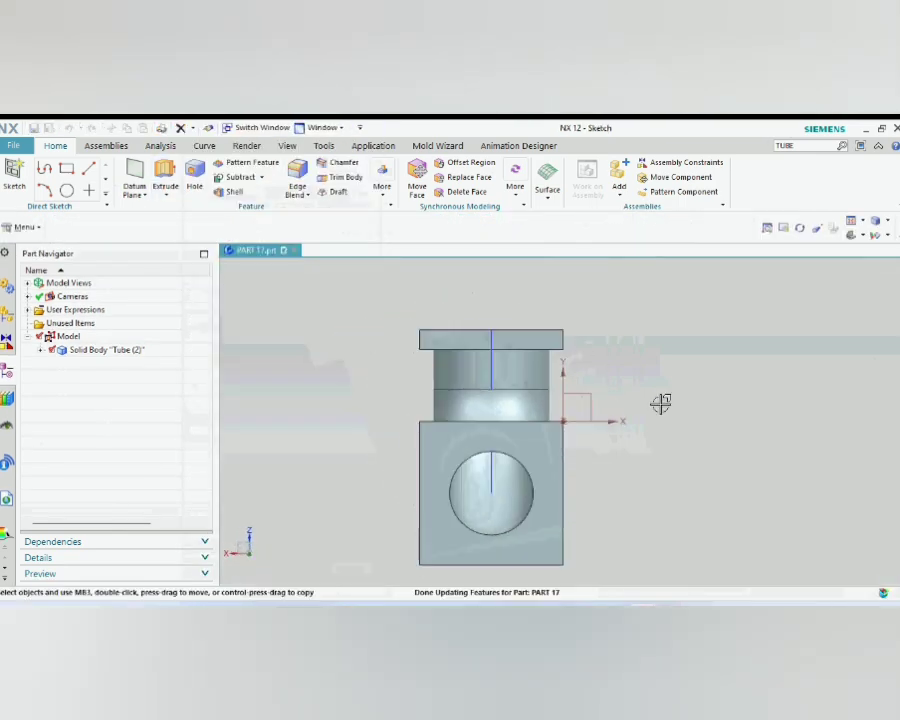
left_click(299, 128)
left_click(267, 175)
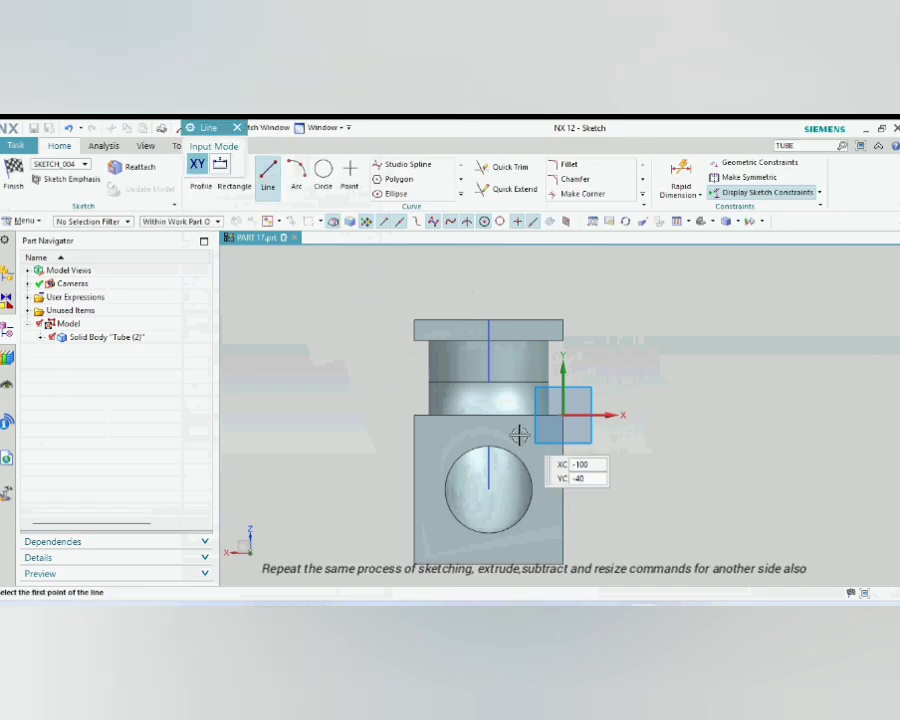
left_click(488, 414)
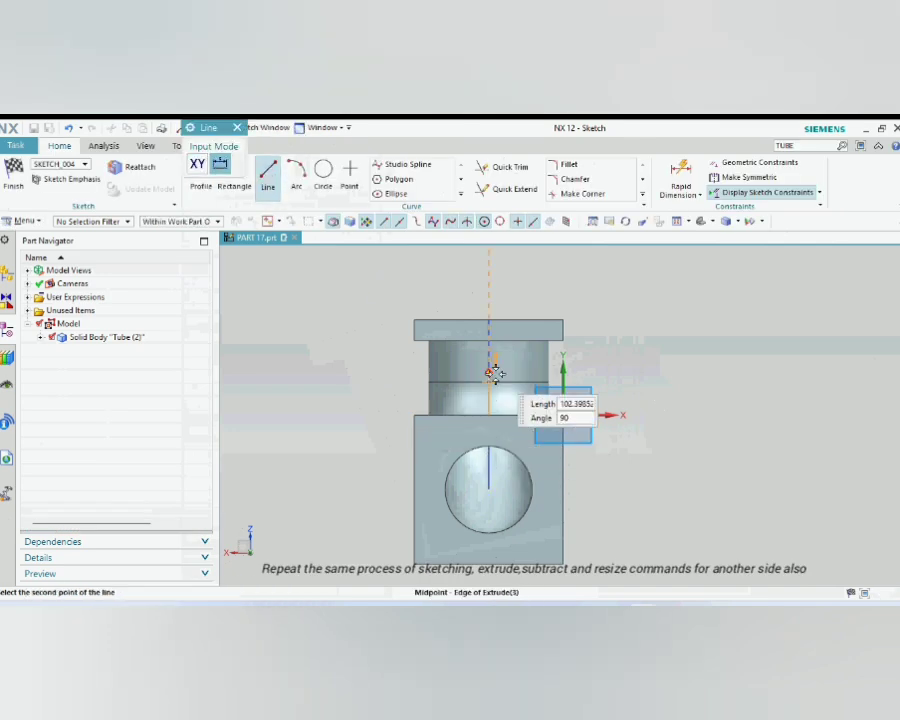
left_click(488, 563)
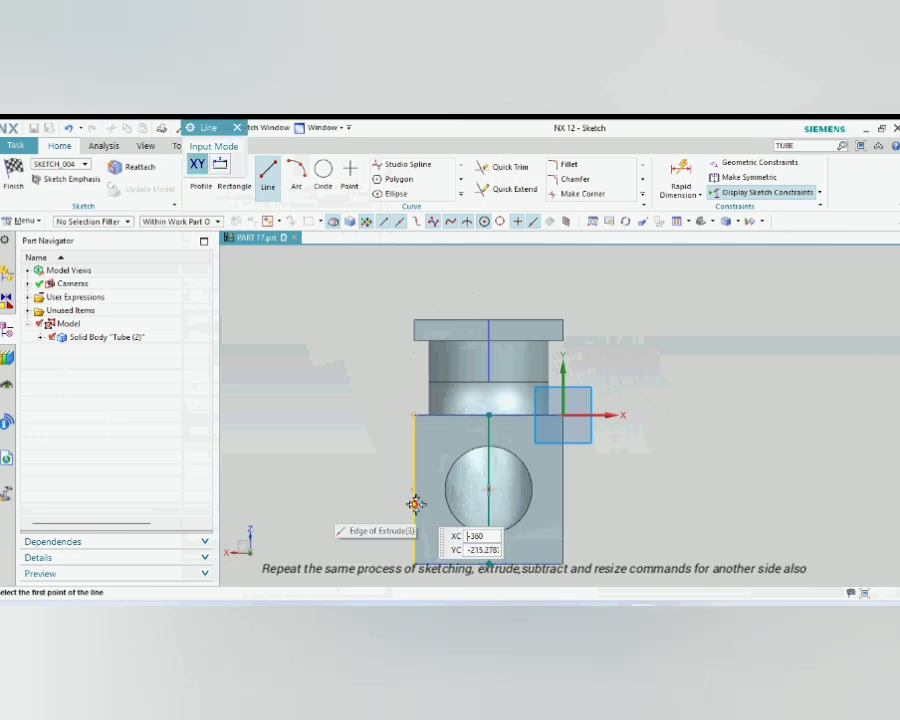
left_click(413, 489)
left_click(564, 489)
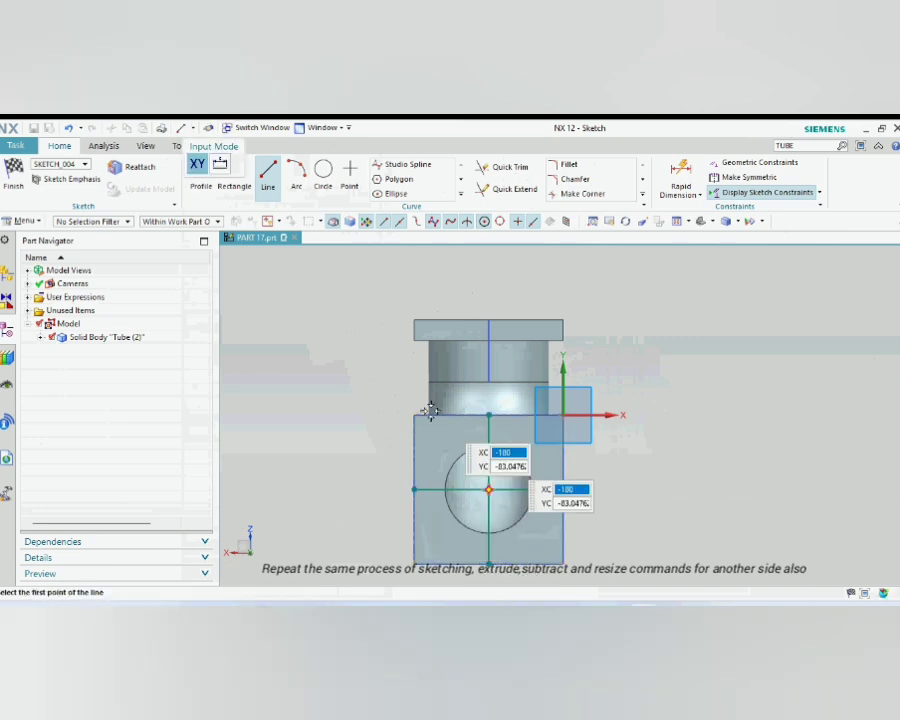
key("Escape")
Step: Offset the second flange's horizontal and vertical centrelines symmetrically by 130 using Offset Curve
left_click(461, 194)
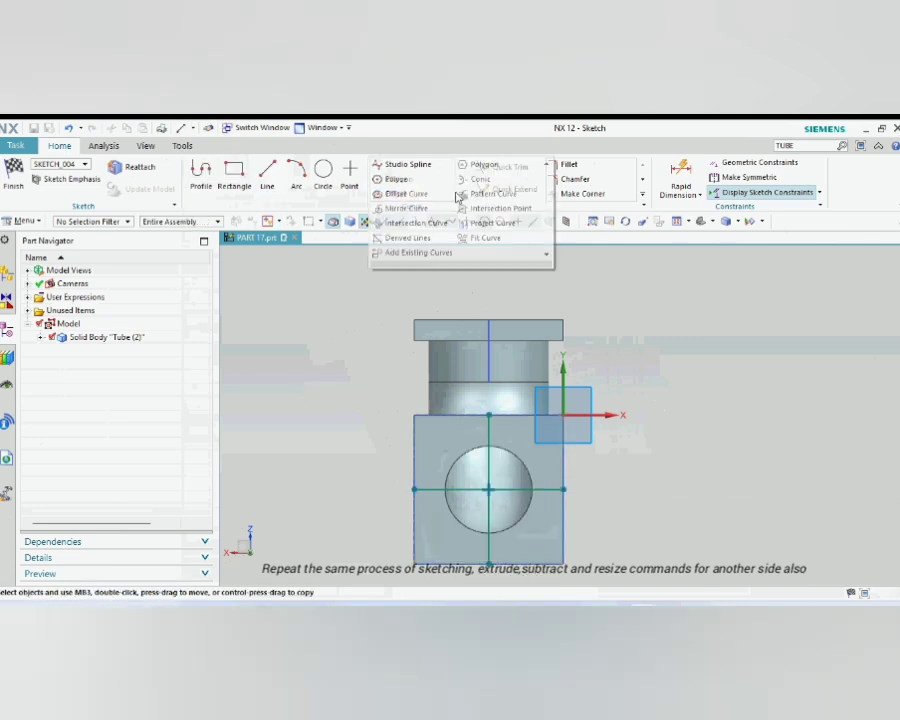
left_click(400, 194)
left_click(507, 487)
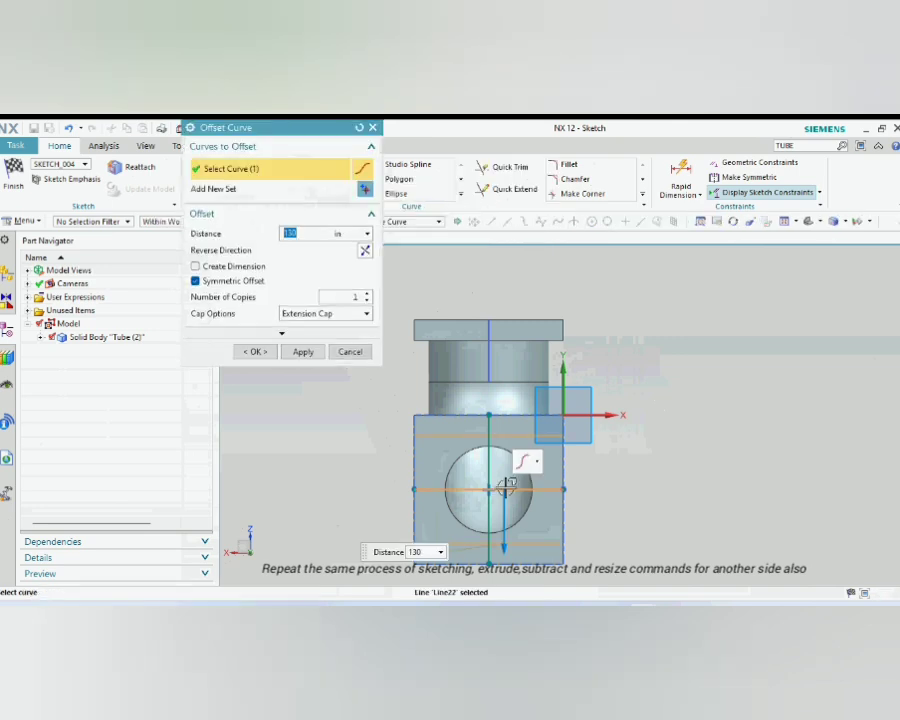
left_click(301, 352)
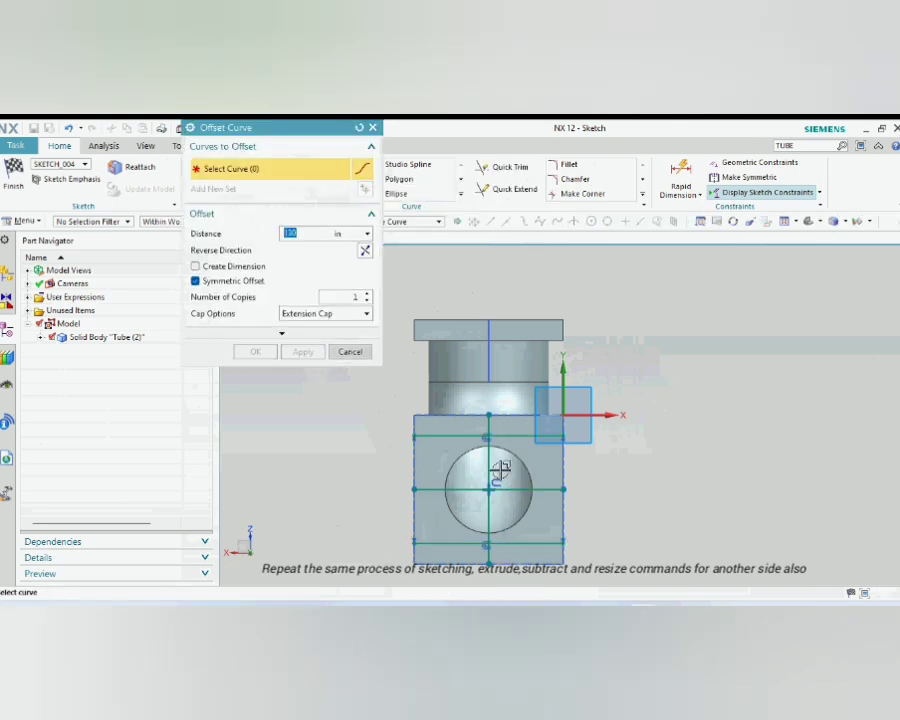
left_click(490, 455)
left_click(255, 352)
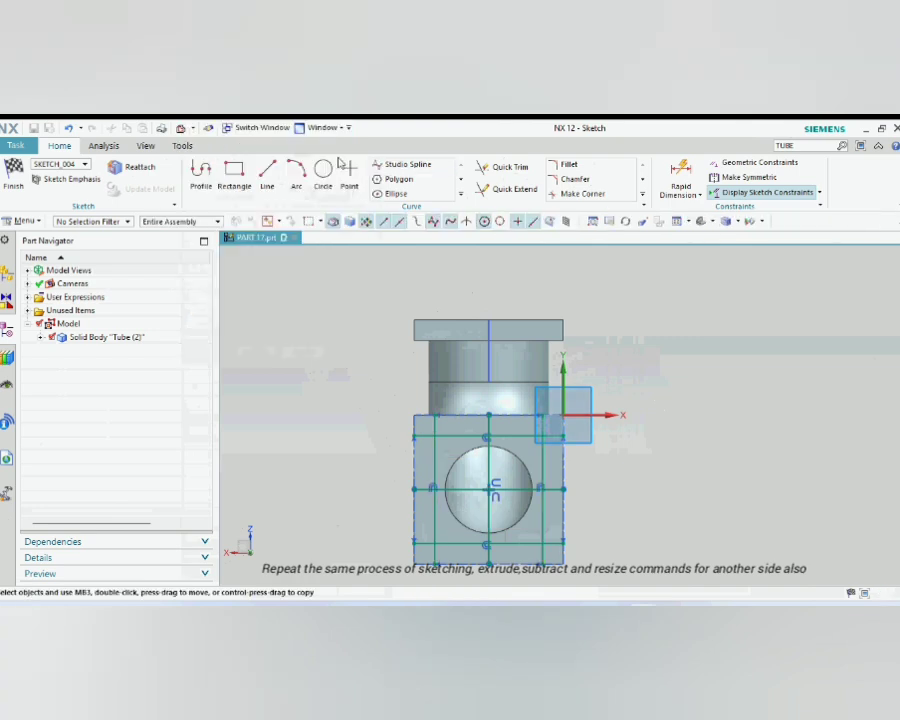
Step: Draw four 60 diameter circles centred on the corner intersections of the second flange's offset lines
left_click(325, 170)
scroll(436, 432, "up", 5)
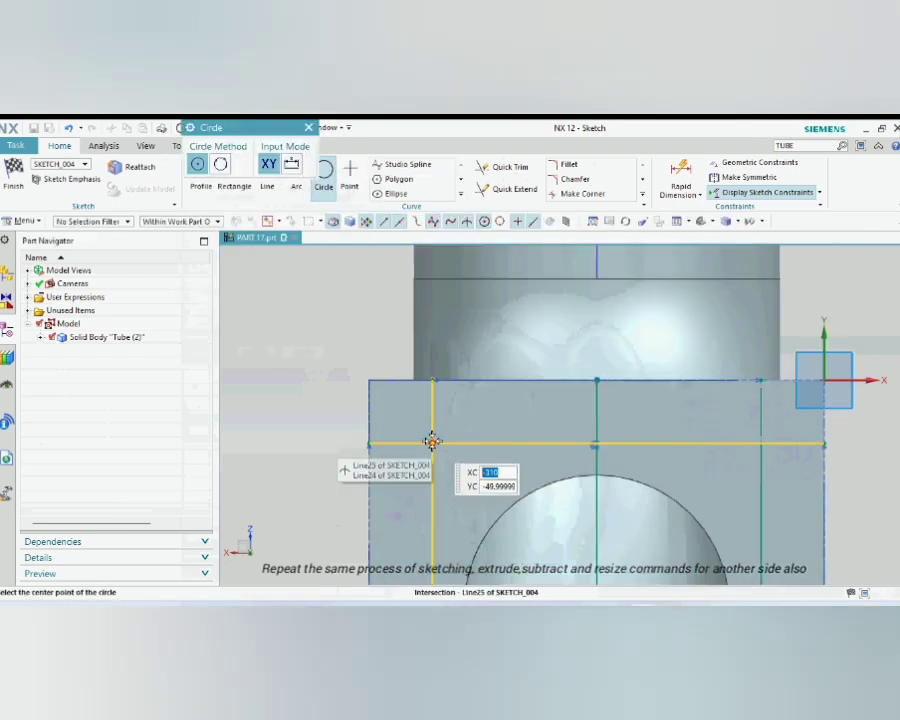
left_click(432, 444)
type("60")
key("Return")
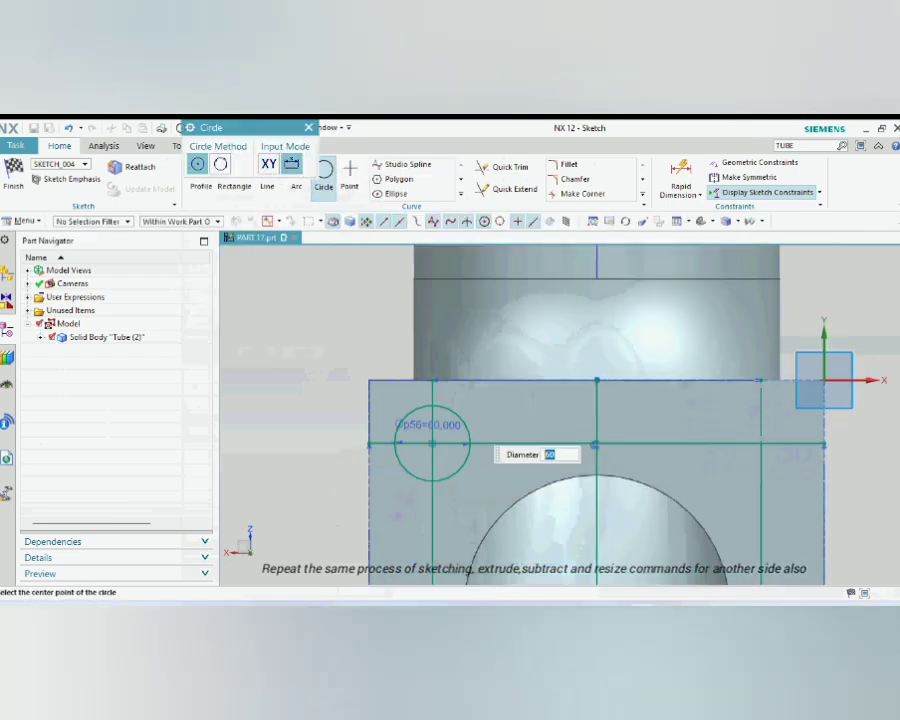
left_click(760, 444)
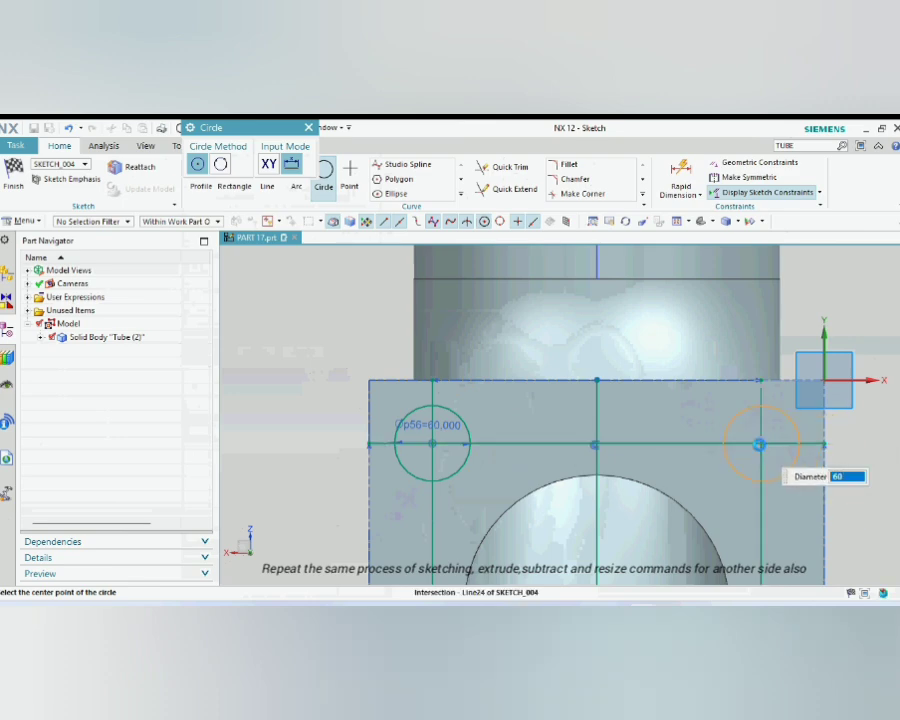
scroll(522, 281, "down", 4)
scroll(522, 281, "down", 1)
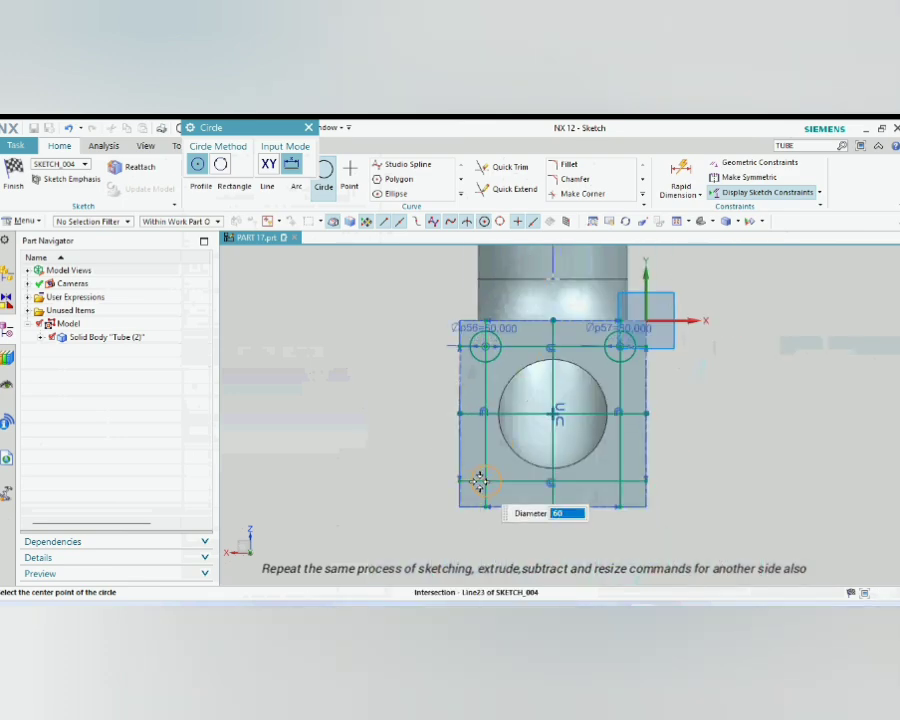
left_click(485, 481)
left_click(619, 481)
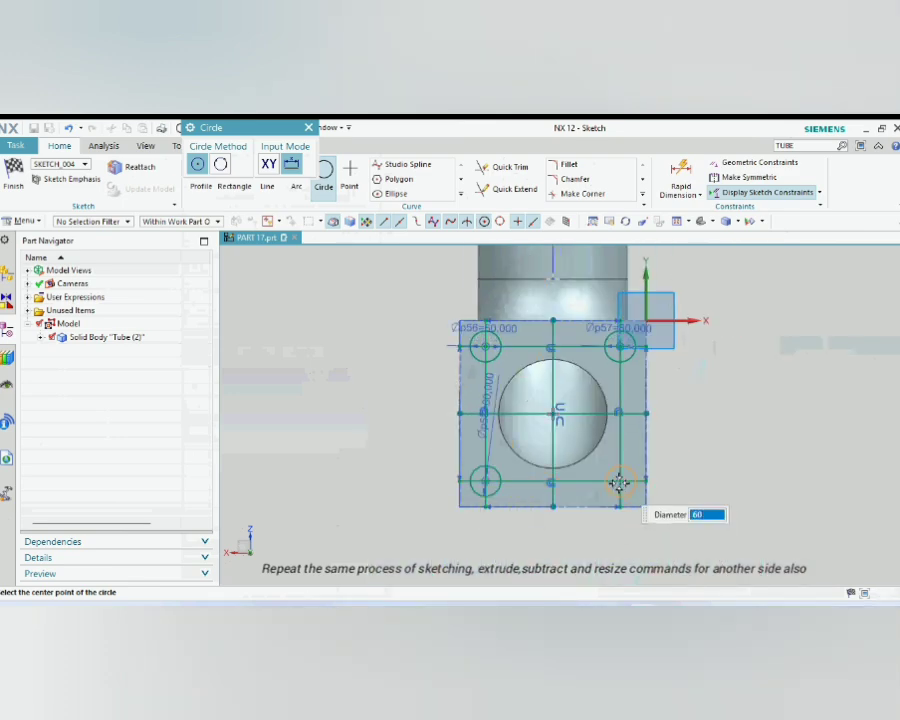
left_click(308, 127)
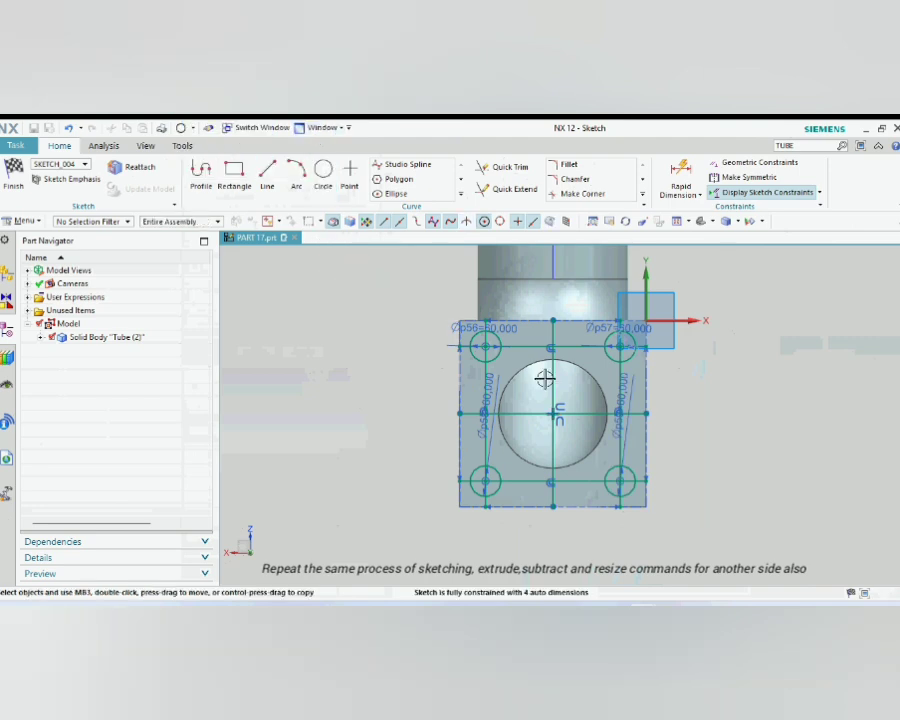
Step: Delete the construction lines, finish the sketch and extrude the four circles into the second flange as separate disc bodies
right_click(556, 436)
left_click(608, 498)
right_click(527, 413)
left_click(558, 492)
left_click(14, 172)
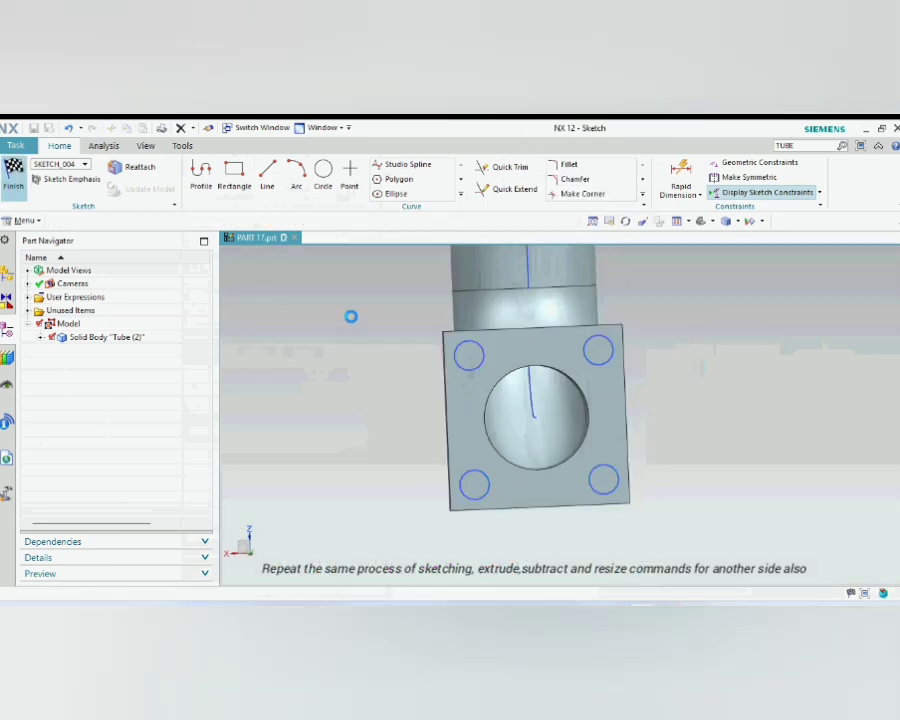
key("x")
middle_click_drag(629, 418, 698, 368)
left_click(264, 569)
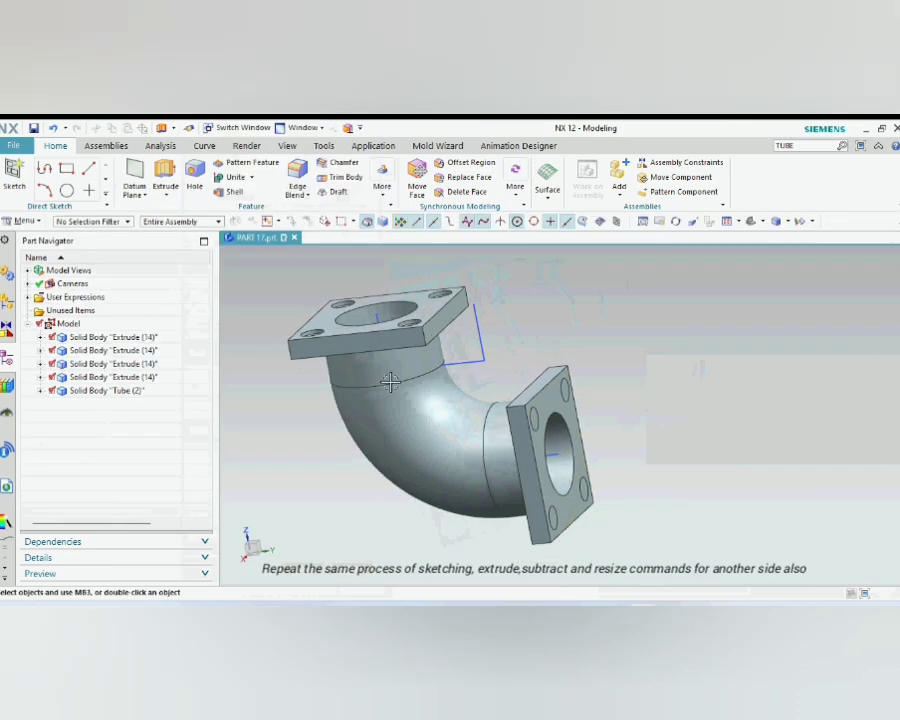
Step: Subtract the four discs from the tube body with Keep Tool enabled
left_click(240, 178)
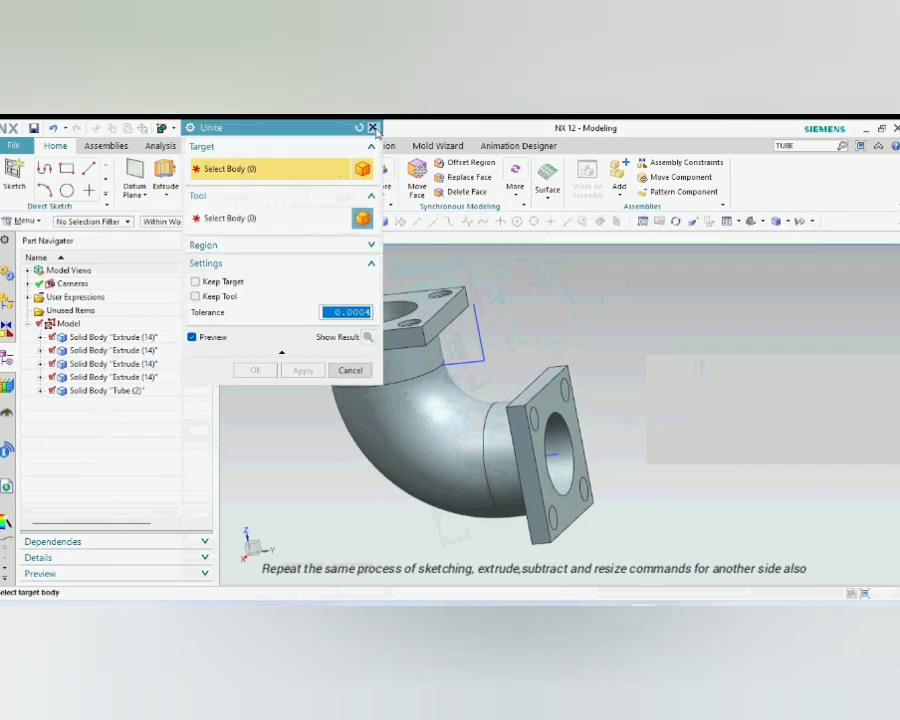
left_click(372, 128)
left_click(242, 176)
left_click(248, 207)
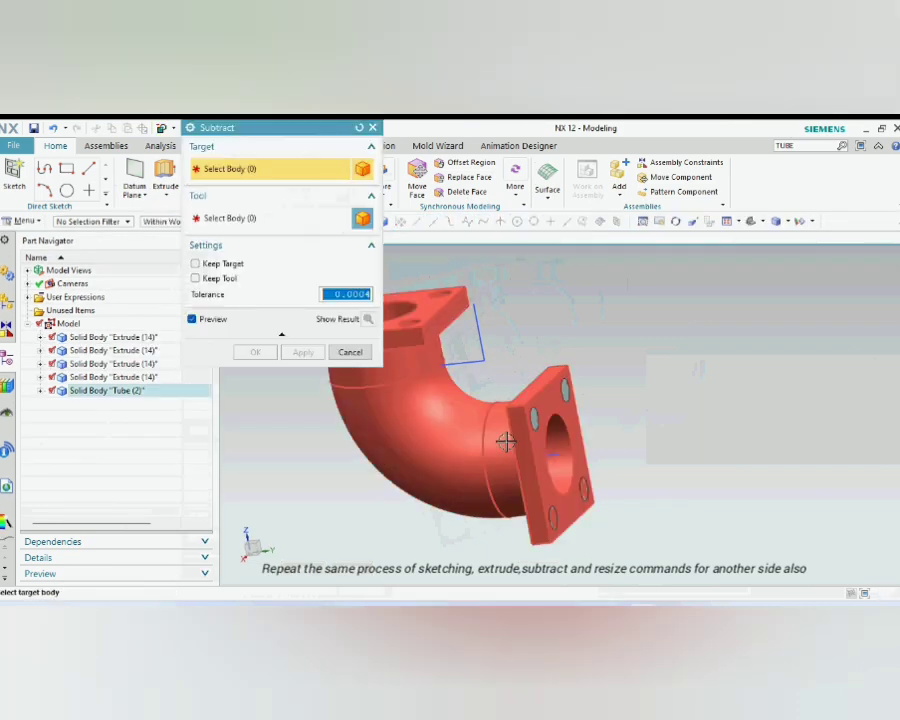
left_click(506, 441)
left_click_drag(502, 356, 631, 551)
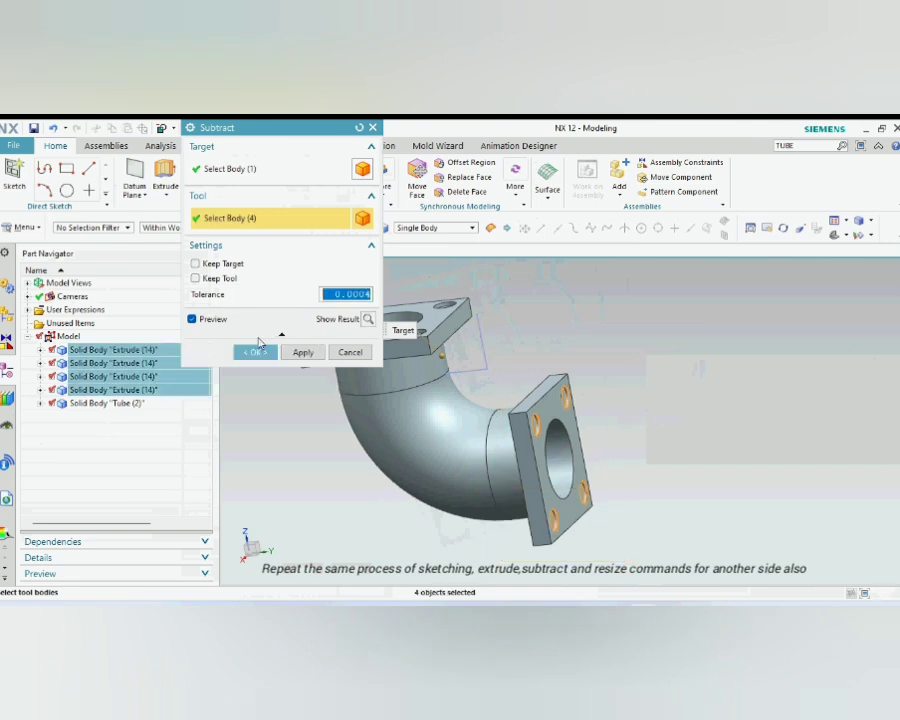
left_click(220, 281)
left_click(255, 352)
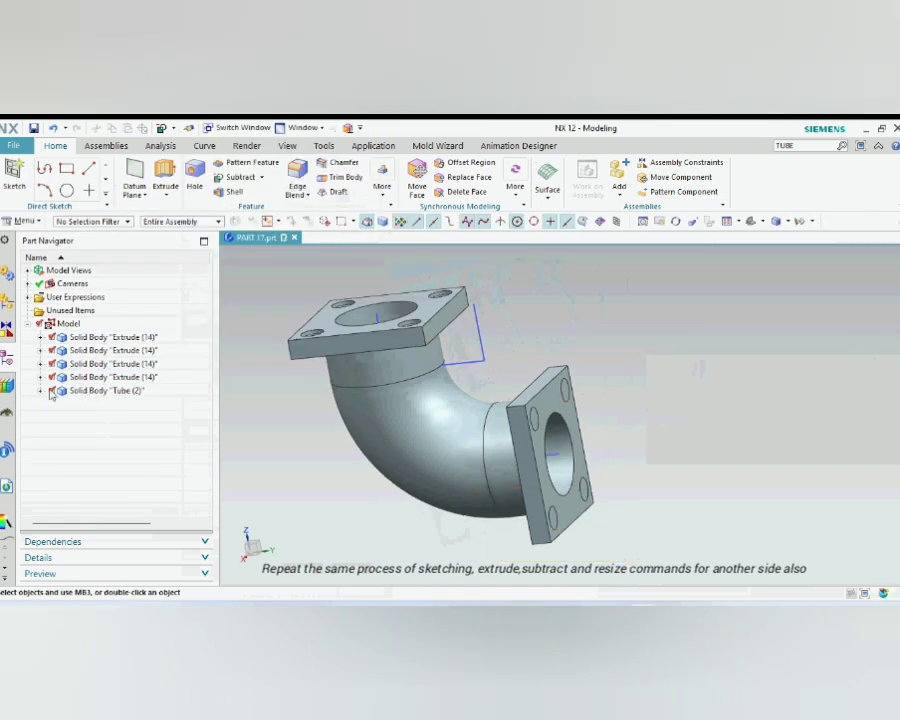
Step: Hide the tube body and resize the cylindrical faces of the four discs to diameter 30
left_click(51, 391)
left_click(515, 185)
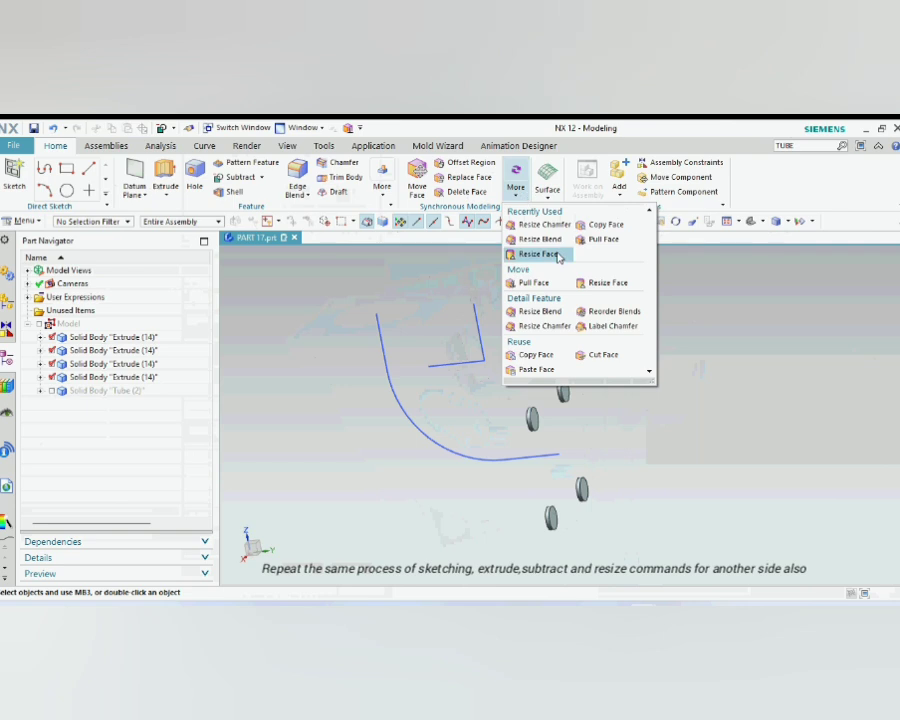
left_click(605, 282)
left_click_drag(512, 370, 637, 563)
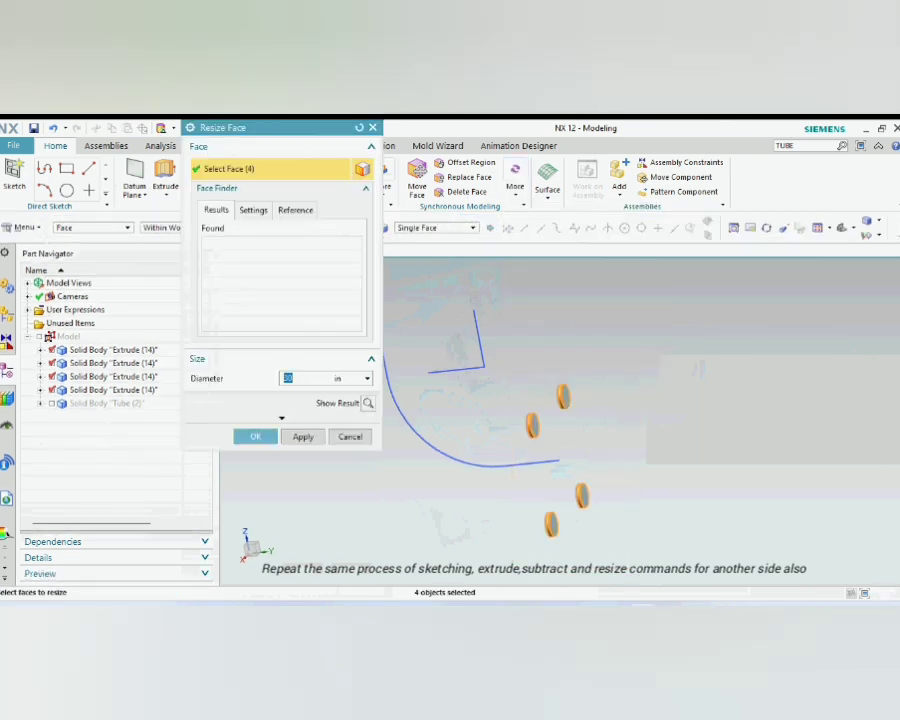
left_click(253, 435)
Step: Lengthen the four discs towards the elbow by offsetting their inner end faces with Offset Region, and show the tube body again
middle_click_drag(668, 492, 684, 474)
key("F8")
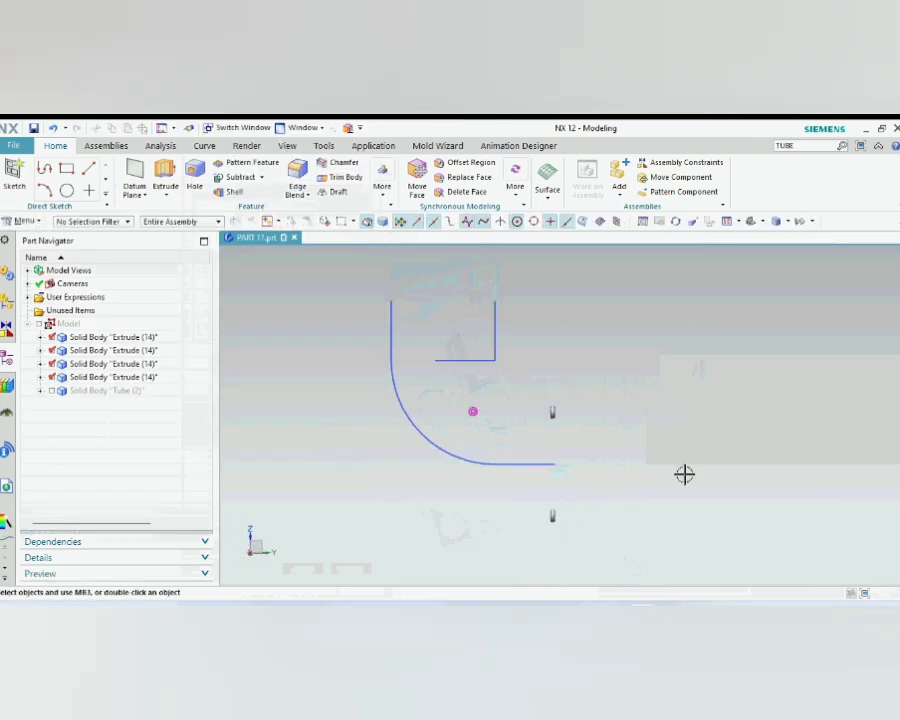
left_click_drag(520, 375, 552, 559)
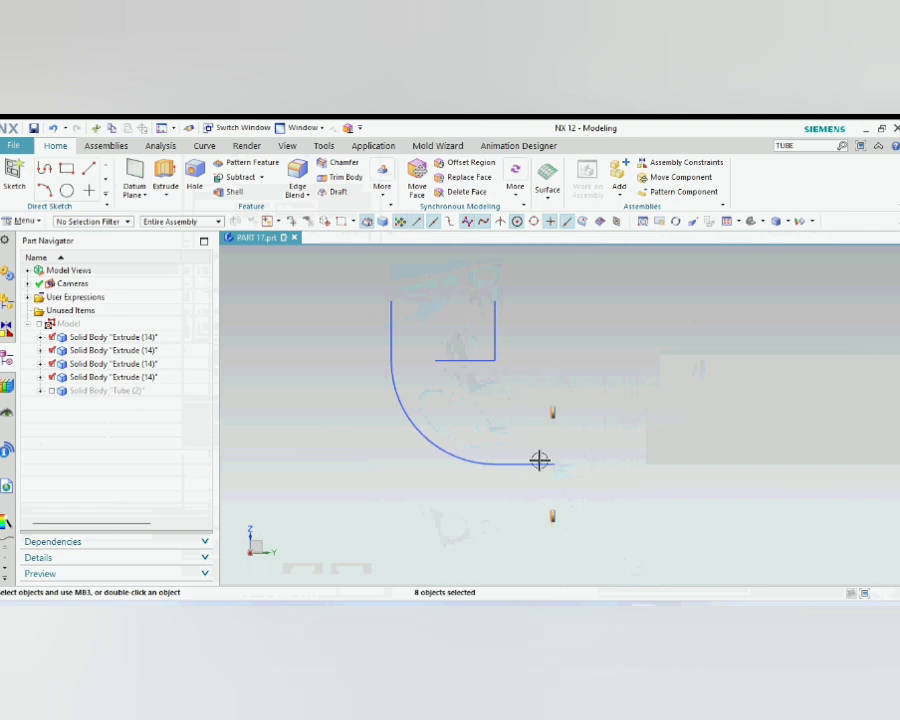
left_click(468, 163)
left_click_drag(540, 516, 495, 518)
left_click(255, 437)
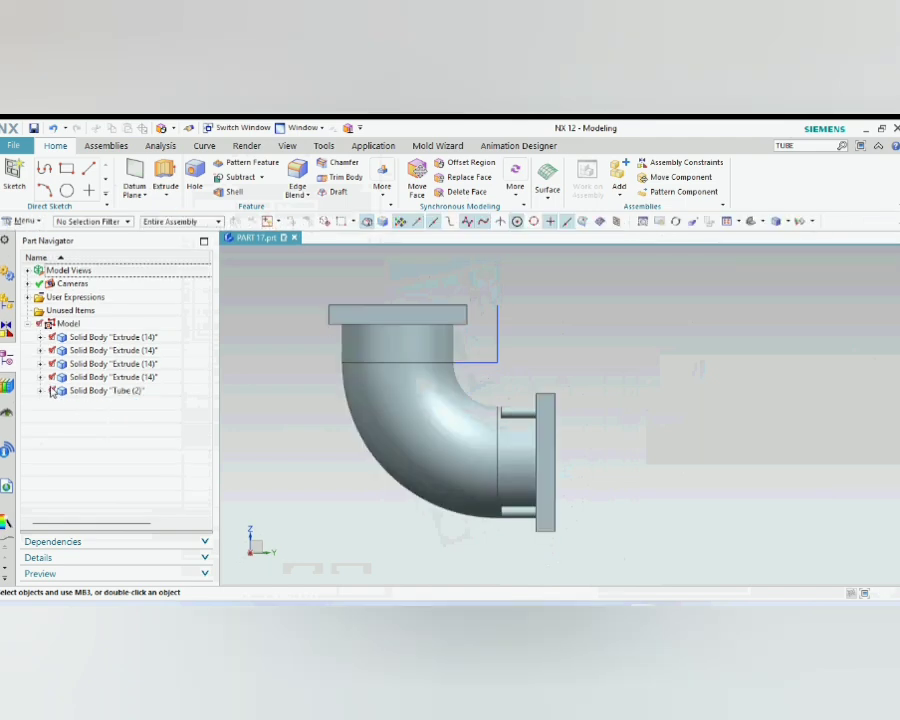
Step: Subtract the four lengthened pins at the second flange from the tube body with Keep Tool disabled
left_click(245, 177)
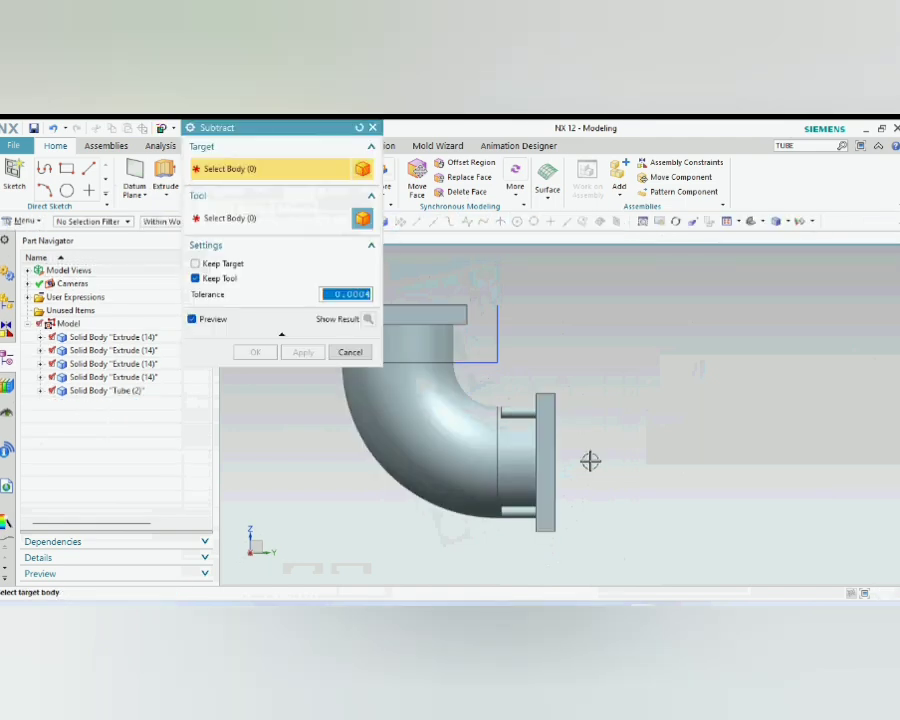
left_click(522, 466)
left_click_drag(482, 375, 602, 562)
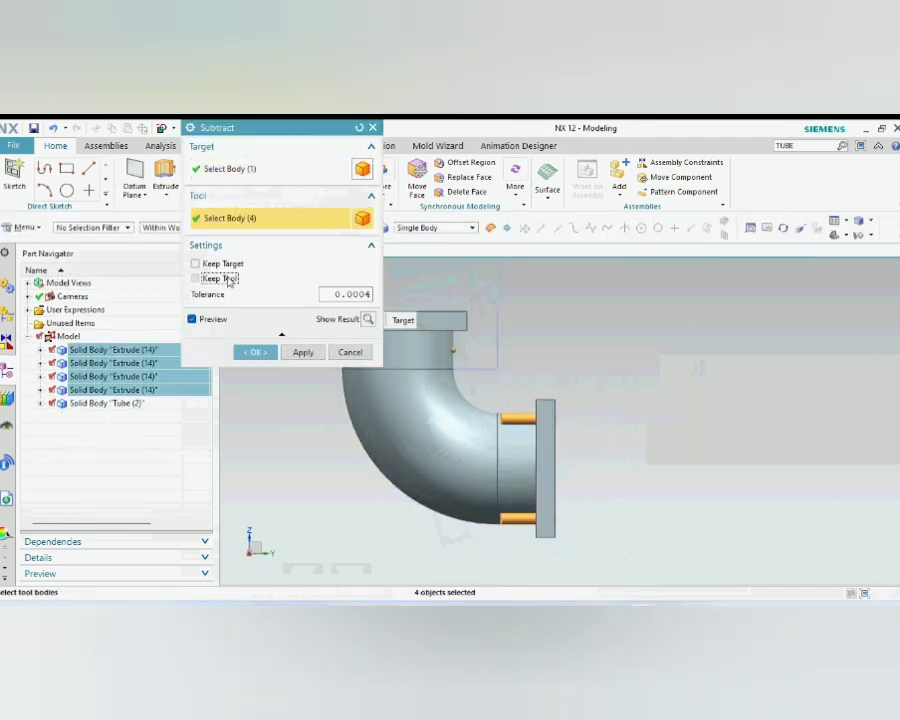
left_click(255, 352)
Step: Hide the elbow's path sketch so only the solid body is displayed
mouse_move(617, 466)
middle_mouse_down()
mouse_move(571, 484)
mouse_move(545, 462)
middle_mouse_up()
right_click(410, 373)
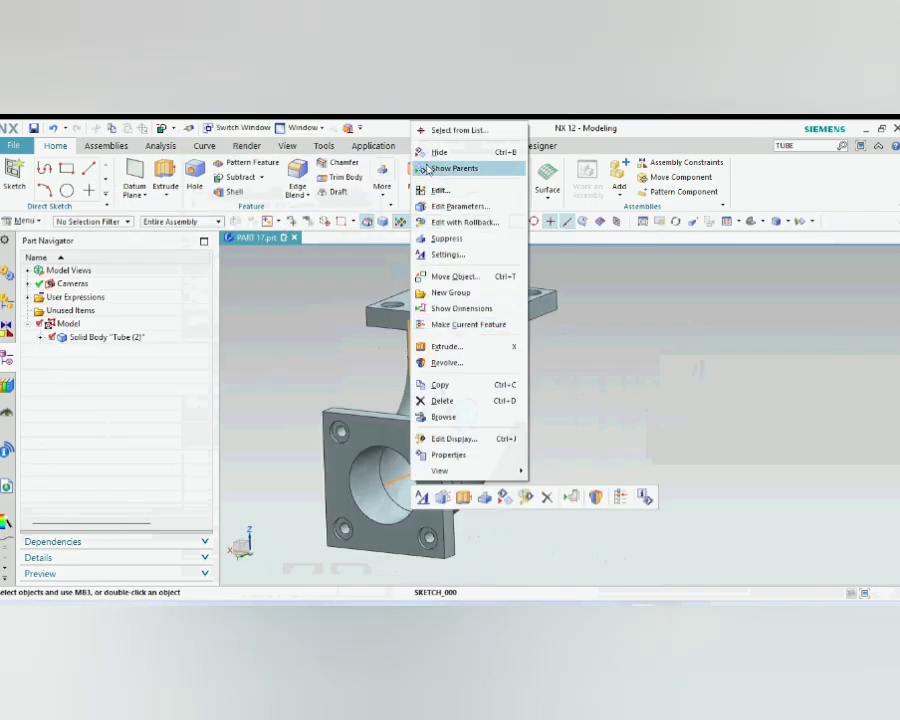
left_click(432, 151)
middle_click_drag(701, 404, 682, 409)
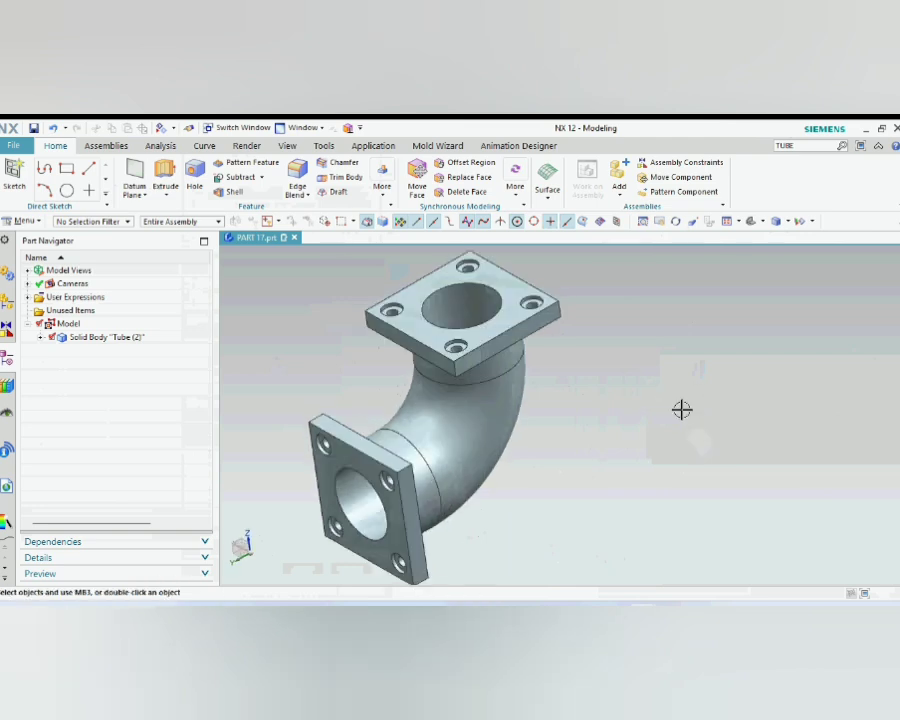
Step: Start an Edge Blend with radius 20 and select the four vertical corner edges of the upper flange
left_click(297, 194)
left_click(317, 205)
scroll(380, 335, "up", 5)
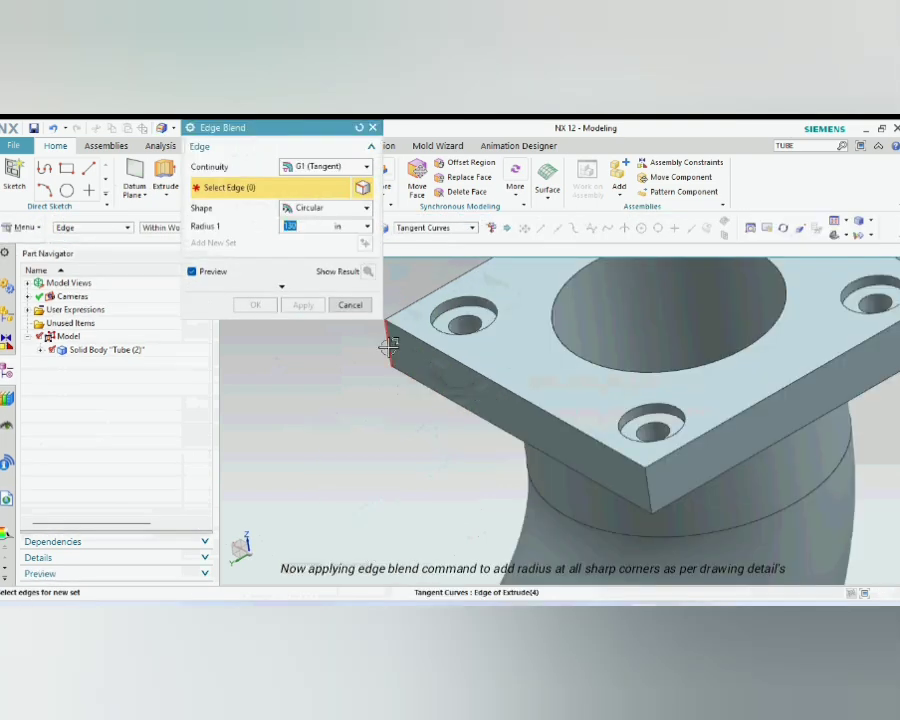
left_click(386, 342)
type("2")
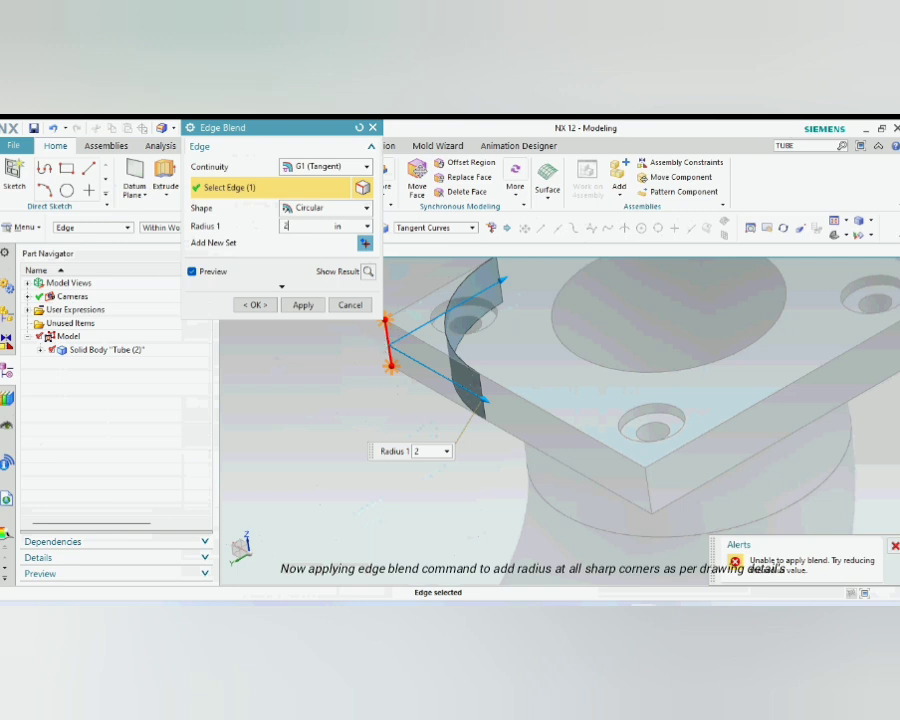
type("0")
key("Return")
left_click(650, 484)
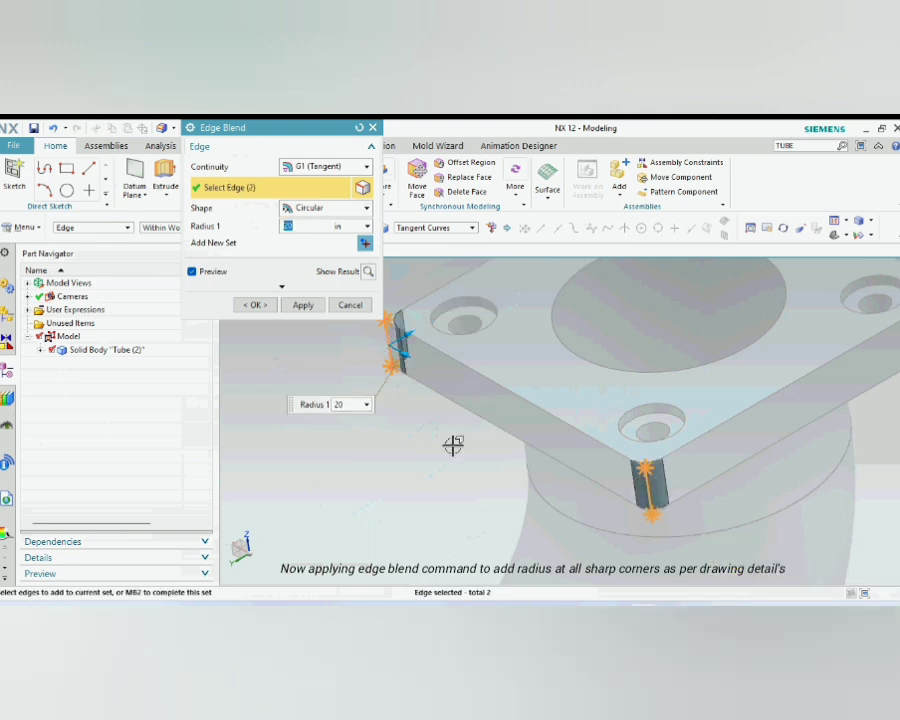
scroll(452, 444, "down", 5)
left_click(616, 402)
middle_click_drag(562, 354, 554, 450)
scroll(534, 472, "up", 5)
left_click(534, 472)
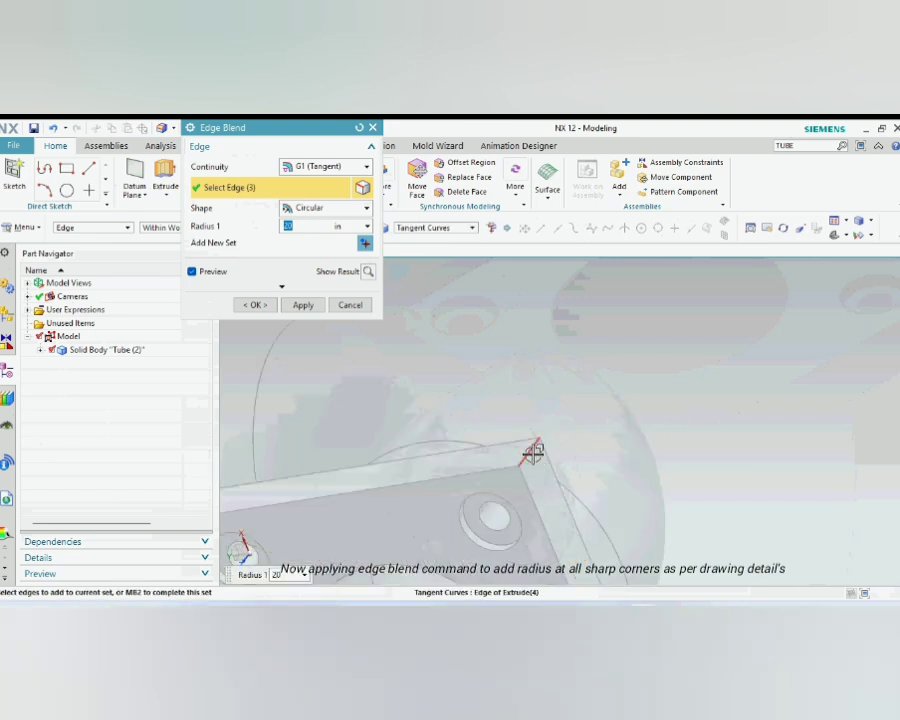
Step: Add the four corner edges of the other flange to the radius 20 blend and apply it
scroll(626, 392, "down", 4)
middle_click_drag(626, 392, 708, 373)
scroll(536, 418, "up", 5)
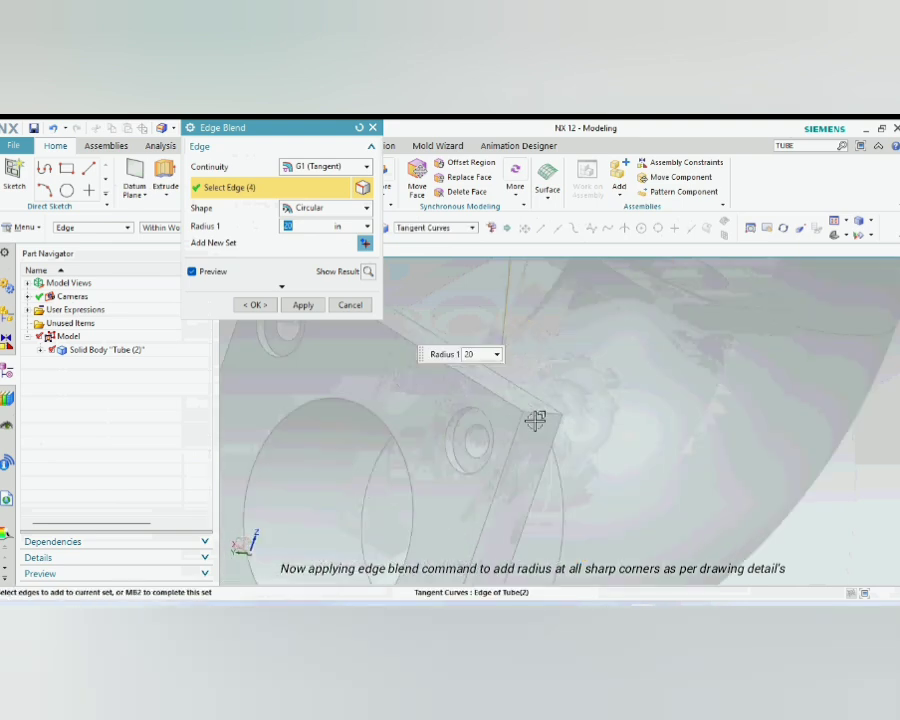
left_click(538, 411)
scroll(571, 440, "down", 5)
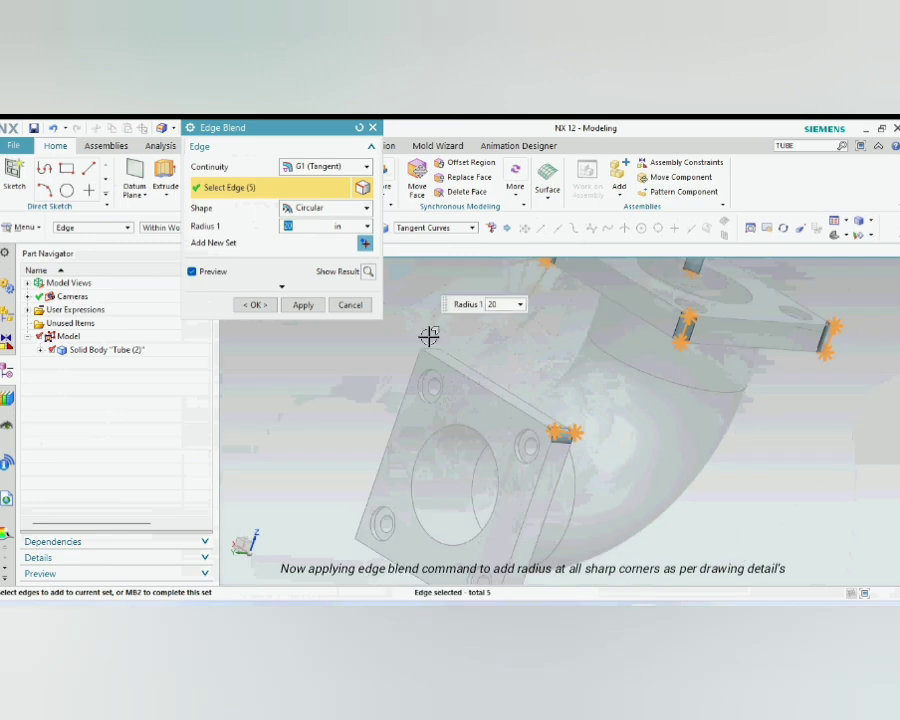
scroll(492, 510, "down", 4)
scroll(500, 502, "up", 6)
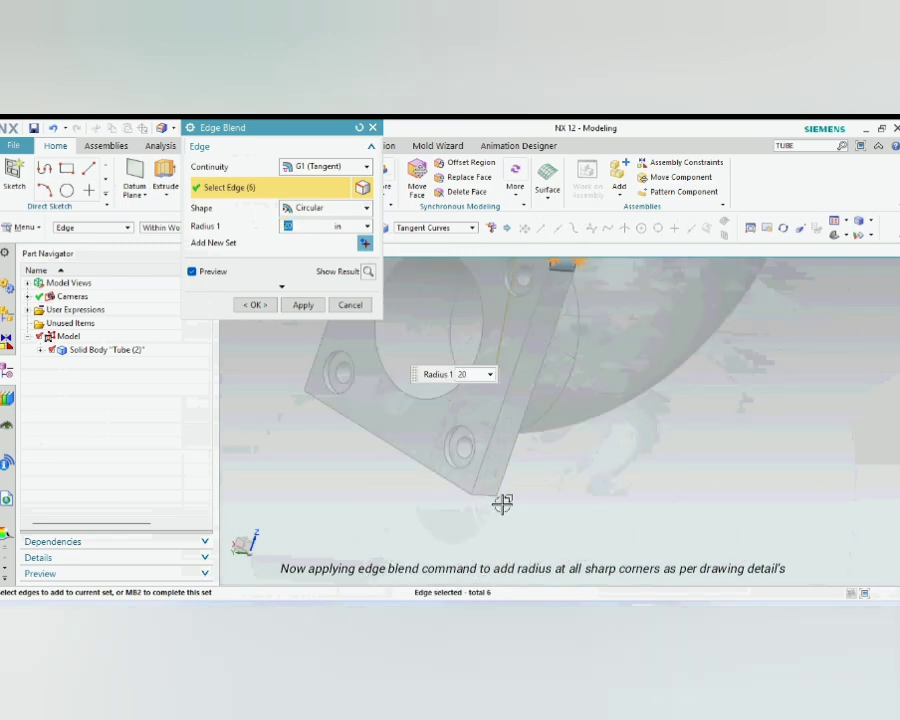
left_click(488, 491)
middle_click_drag(561, 501, 418, 352)
scroll(441, 391, "up", 5)
left_click(441, 391)
scroll(396, 450, "down", 5)
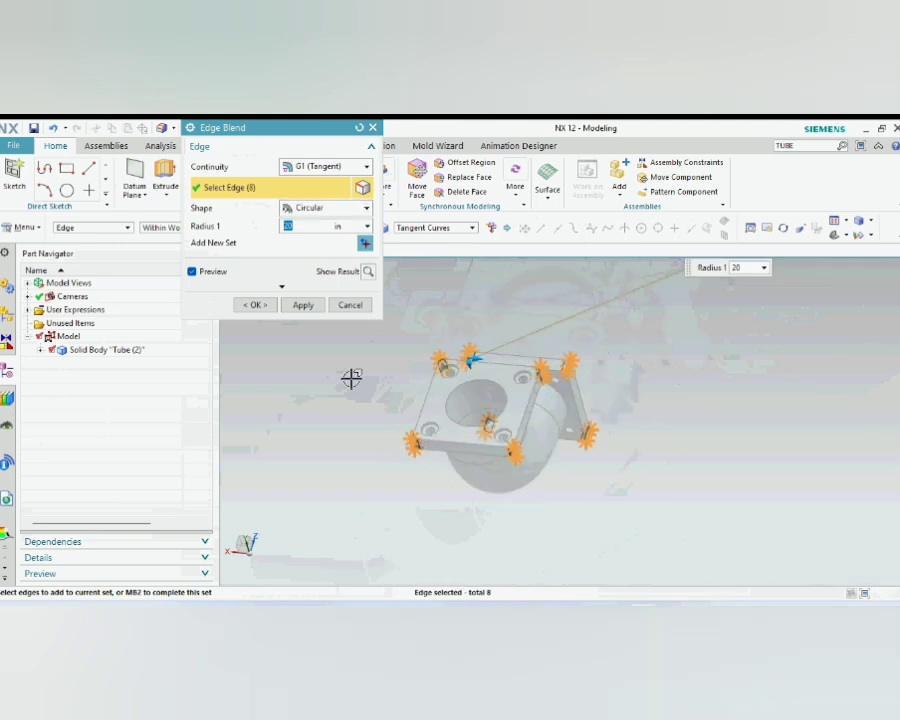
left_click(266, 305)
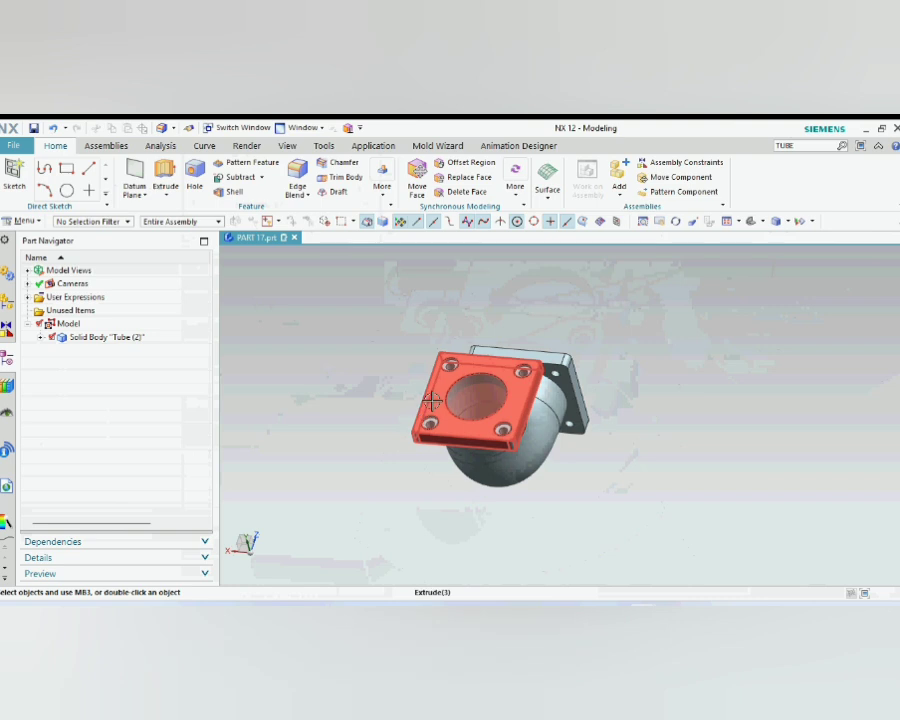
Step: Chamfer the bore edges on the outer faces of both flanges symmetrically with a distance of 10
scroll(432, 400, "down", 4)
middle_click_drag(432, 400, 546, 430)
scroll(498, 378, "up", 4)
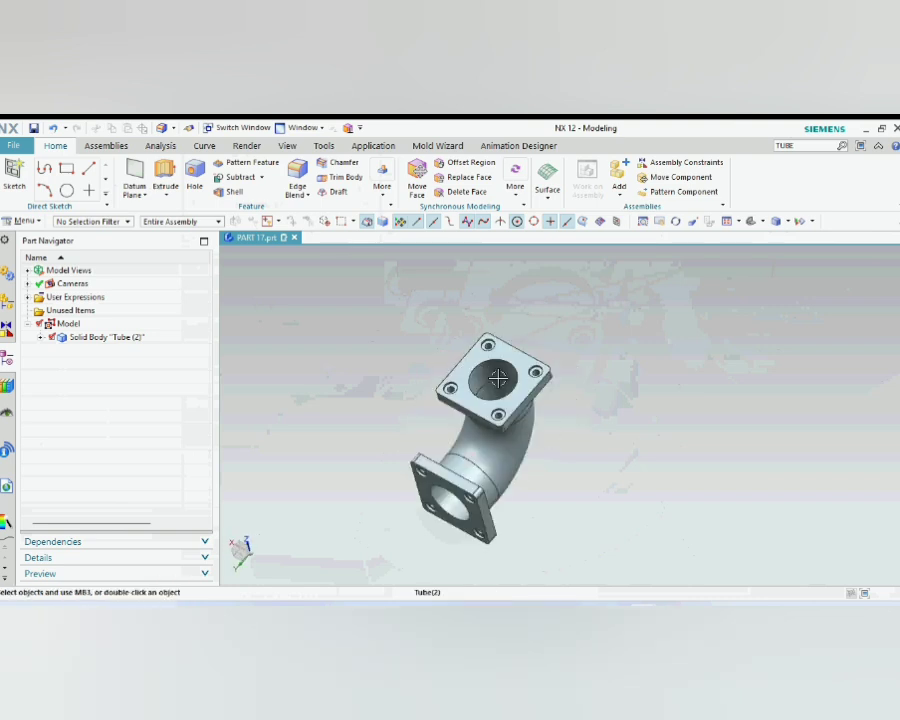
scroll(498, 378, "up", 3)
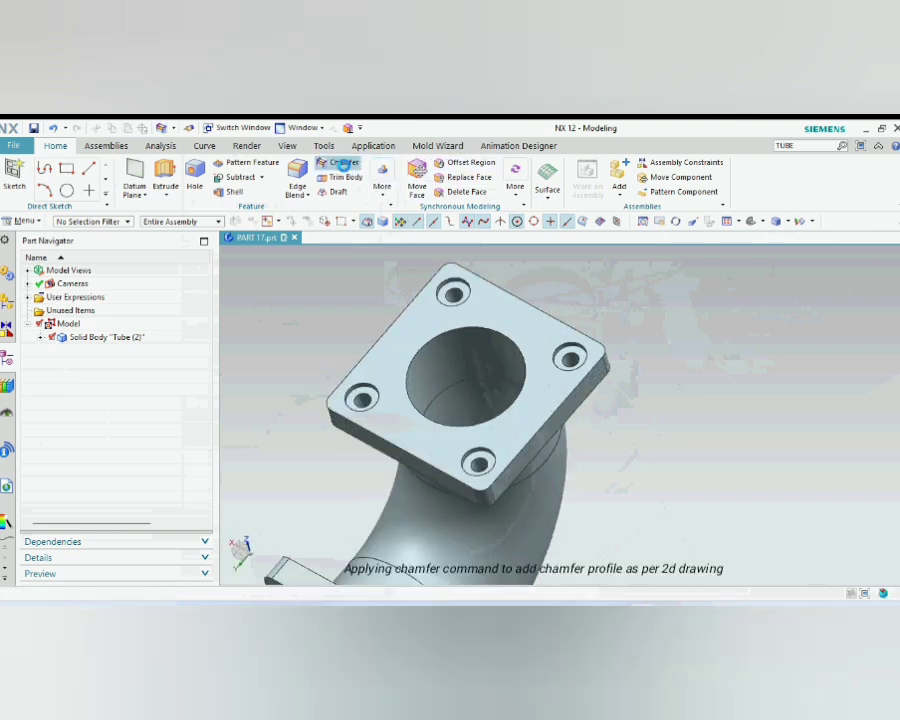
left_click(338, 163)
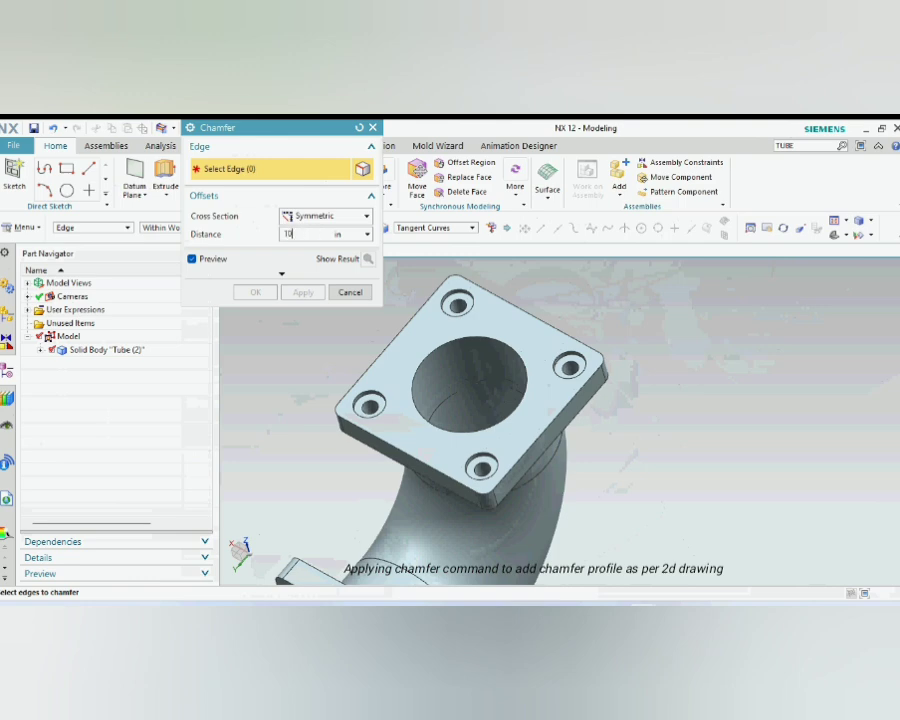
left_click(489, 337)
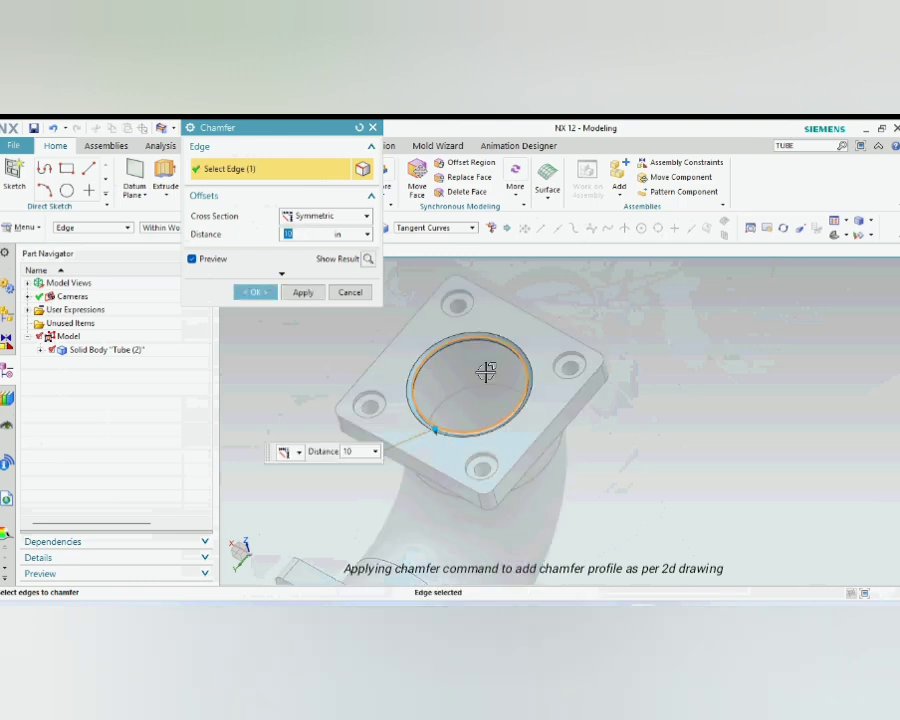
scroll(498, 381, "down", 4)
middle_click_drag(538, 468, 504, 514)
scroll(504, 514, "up", 3)
left_click(502, 516)
left_click(255, 292)
scroll(570, 448, "down", 4)
middle_click_drag(570, 448, 606, 467)
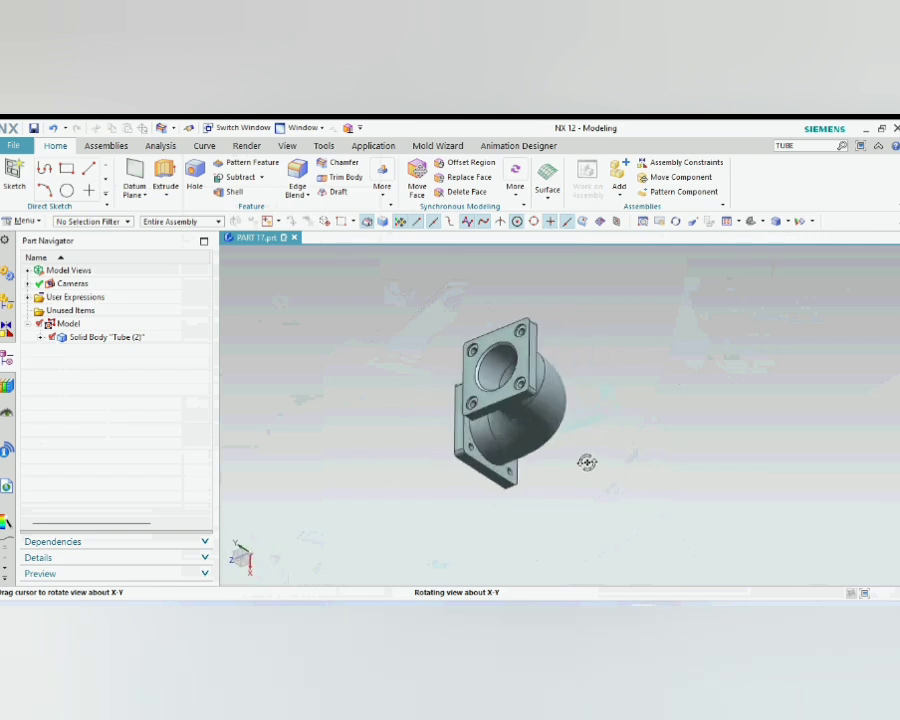
Step: Examine the finished elbow from several directions, including trimetric and straight-on views of its flanges
middle_click_drag(687, 460, 646, 541)
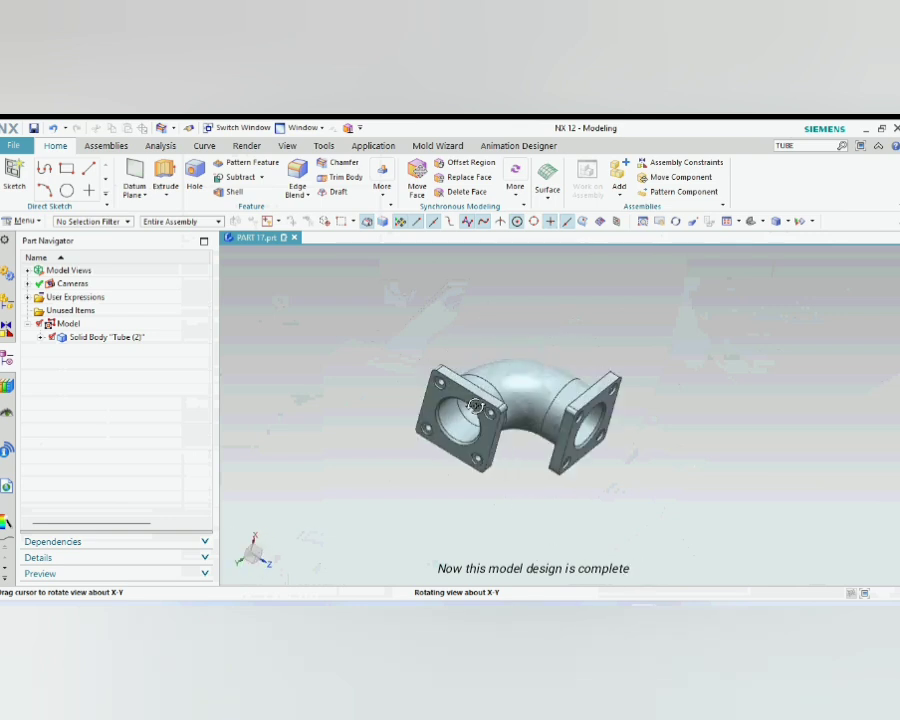
key("Home")
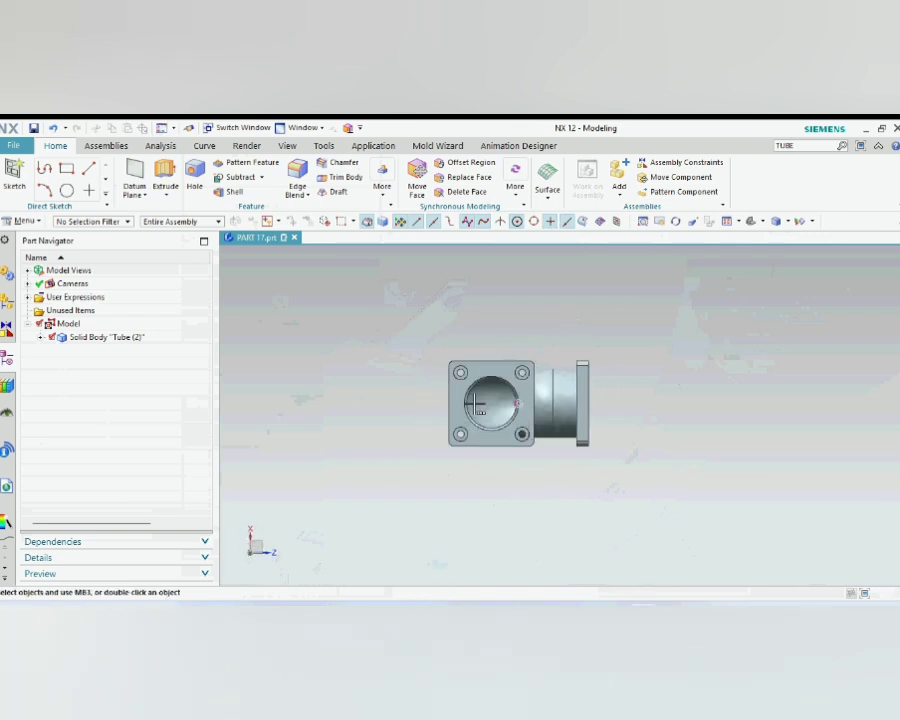
middle_click_drag(659, 473, 656, 415)
middle_click_drag(652, 479, 675, 457)
key("F8")
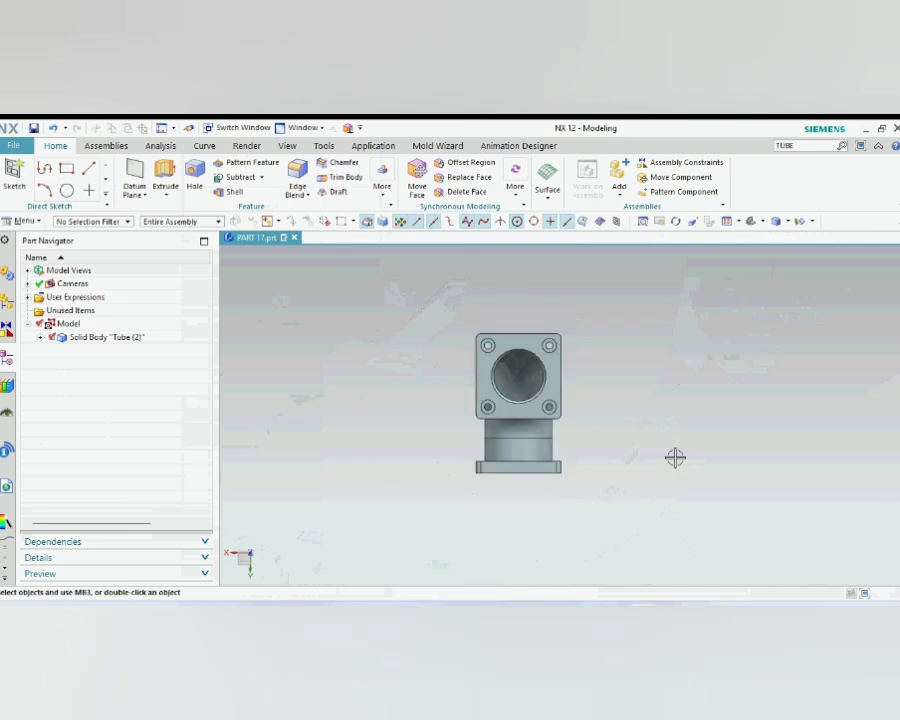
middle_click_drag(675, 458, 486, 498)
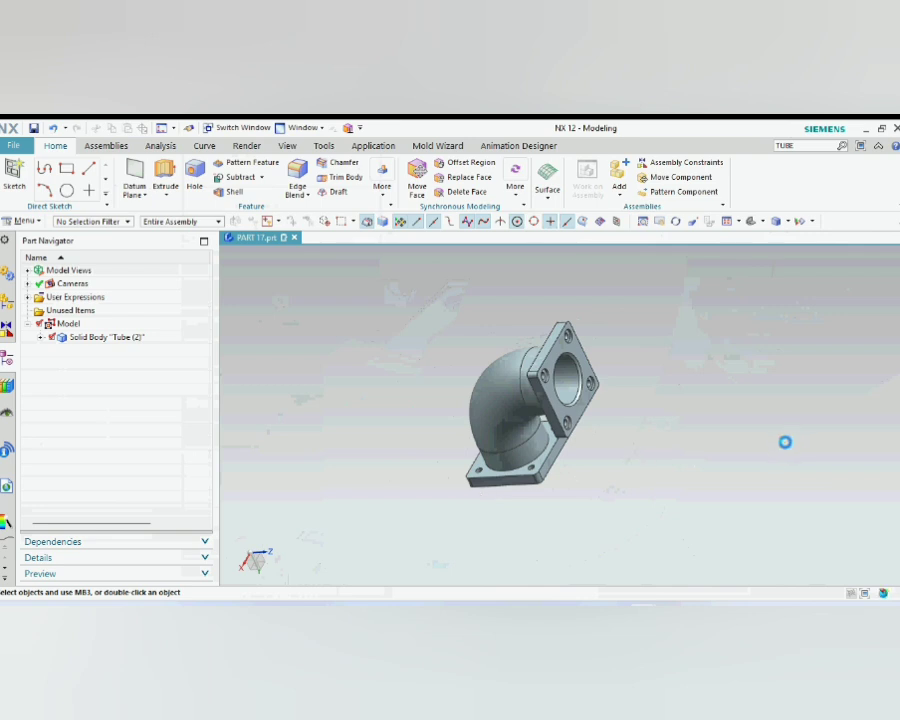
Step: Edit the object display of the elbow's solid body and change its color to a muted purple
key("ctrl+j")
left_click(580, 430)
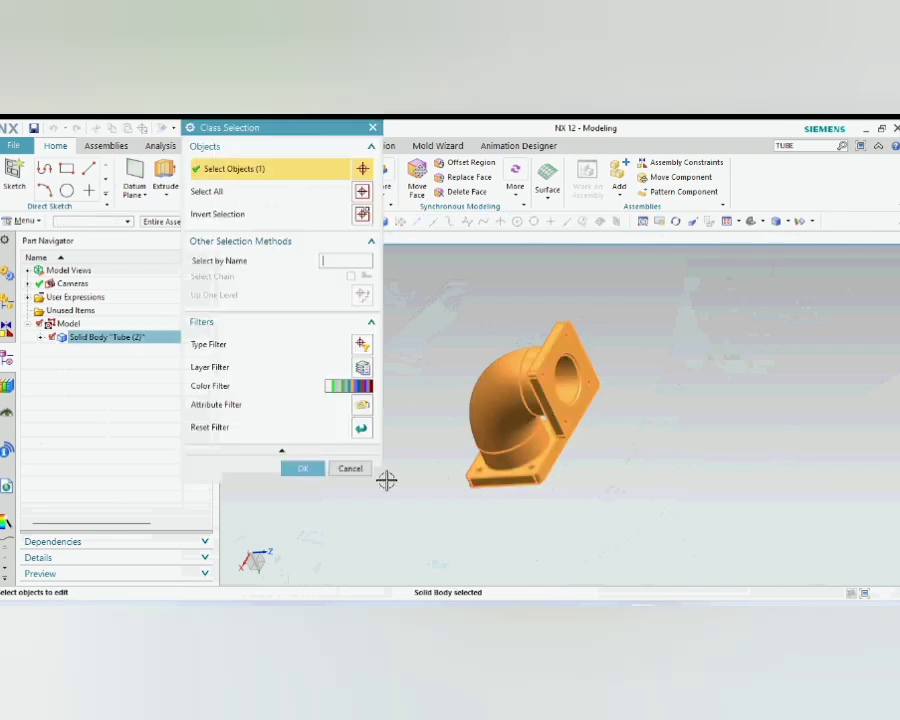
left_click(302, 470)
left_click(338, 204)
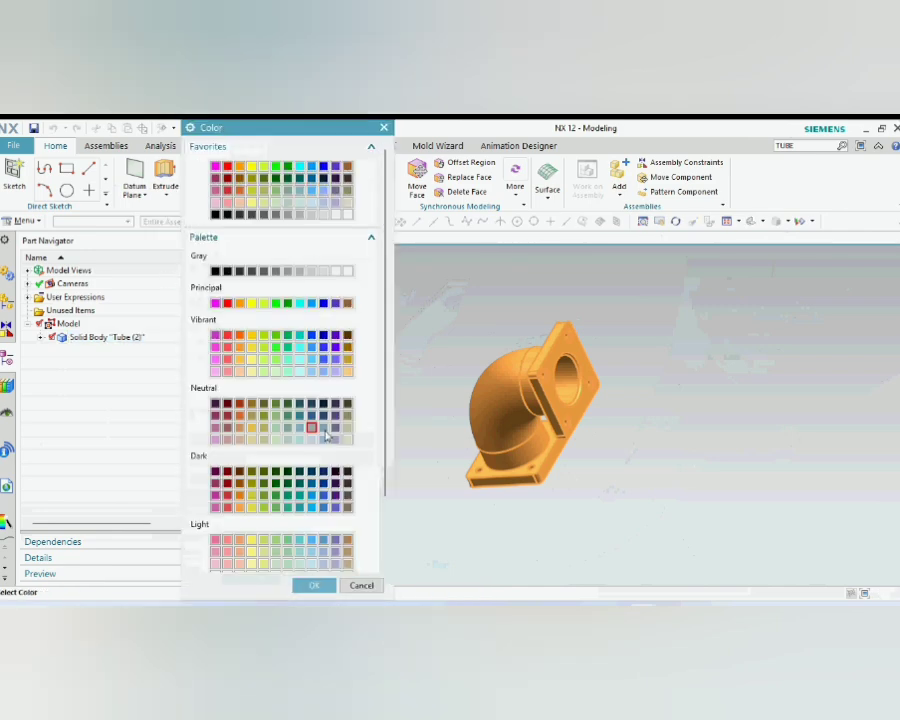
left_click(314, 585)
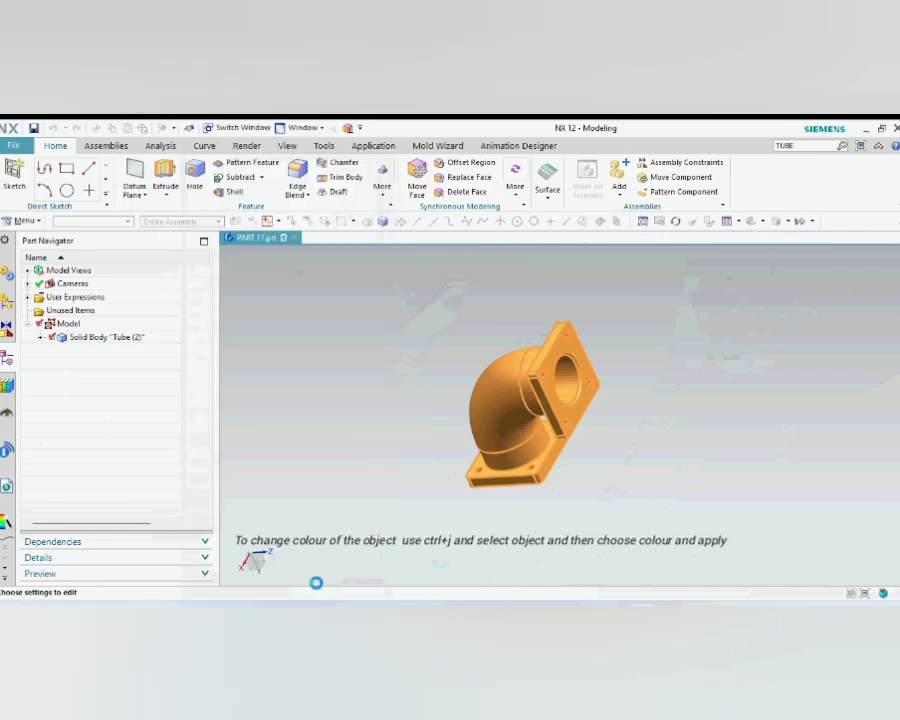
left_click(246, 501)
Step: Switch the graphics window background to a dark gray gradient
middle_click_drag(633, 476, 538, 439)
right_click(755, 335)
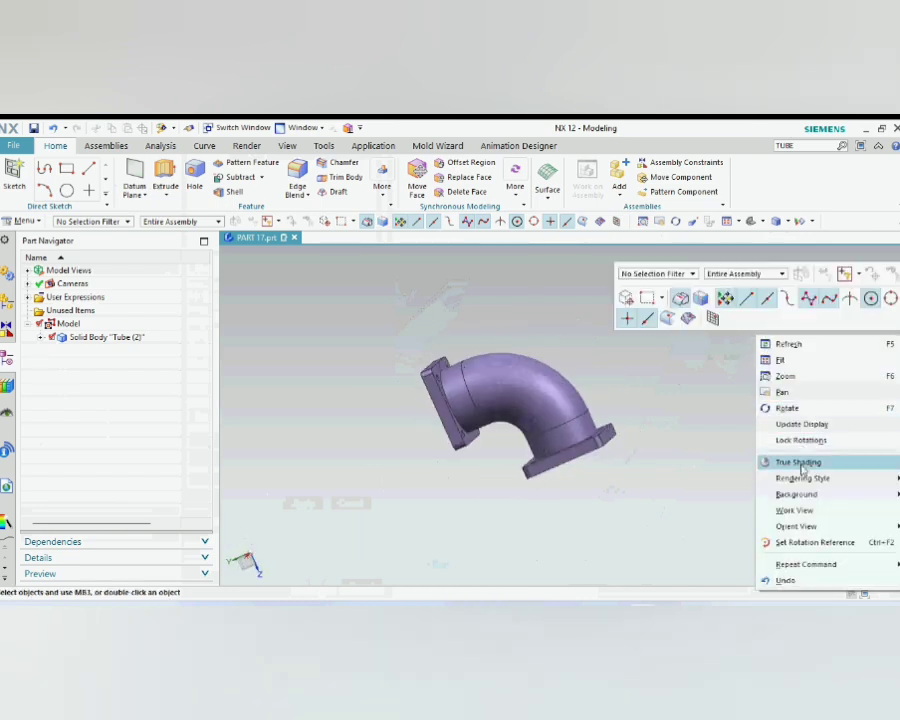
mouse_move(794, 494)
left_click(655, 545)
Step: Edit the object display of the elbow's solid body and change its color to a pale yellow
middle_click_drag(734, 432, 793, 386)
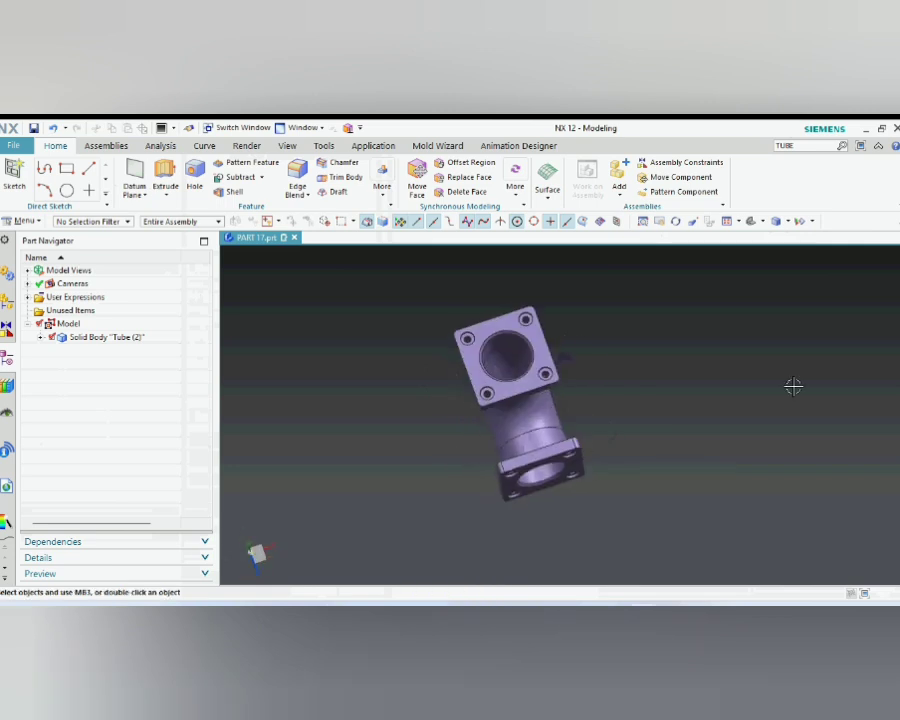
key("ctrl+j")
left_click(517, 456)
left_click(312, 472)
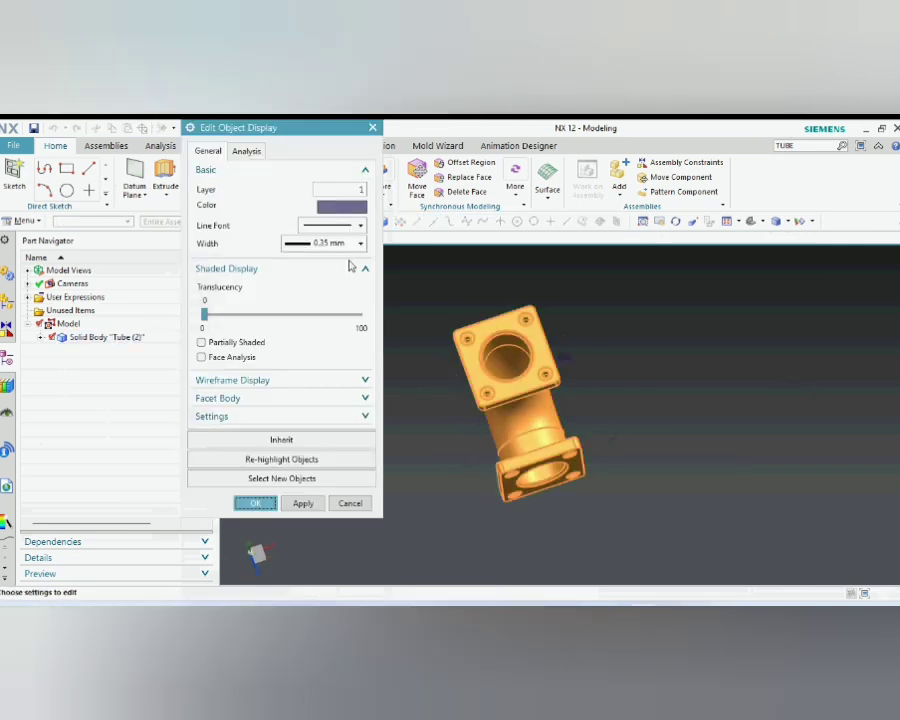
left_click(355, 206)
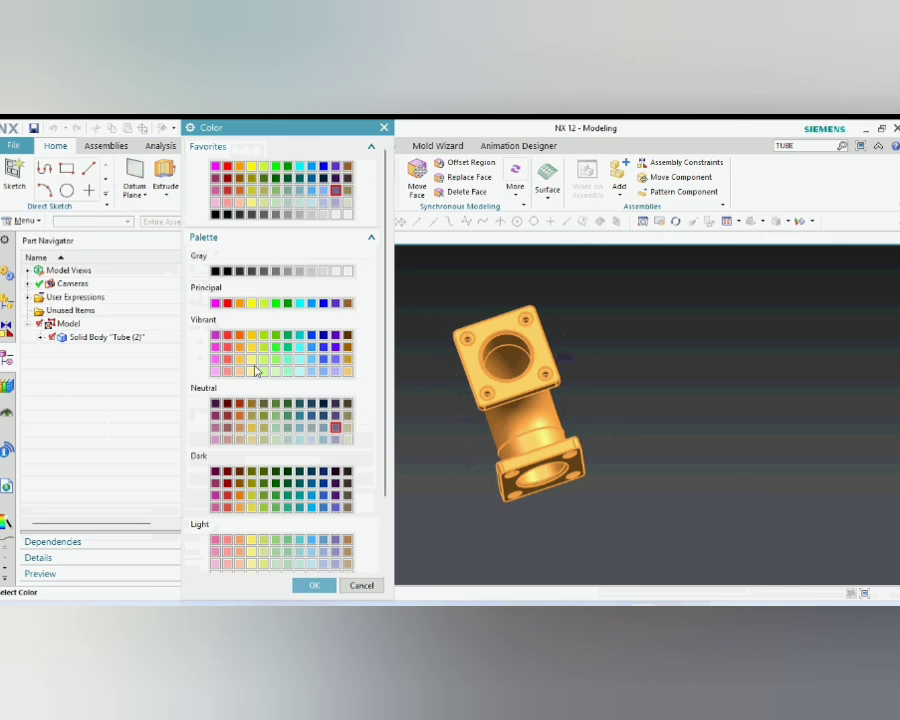
left_click(314, 586)
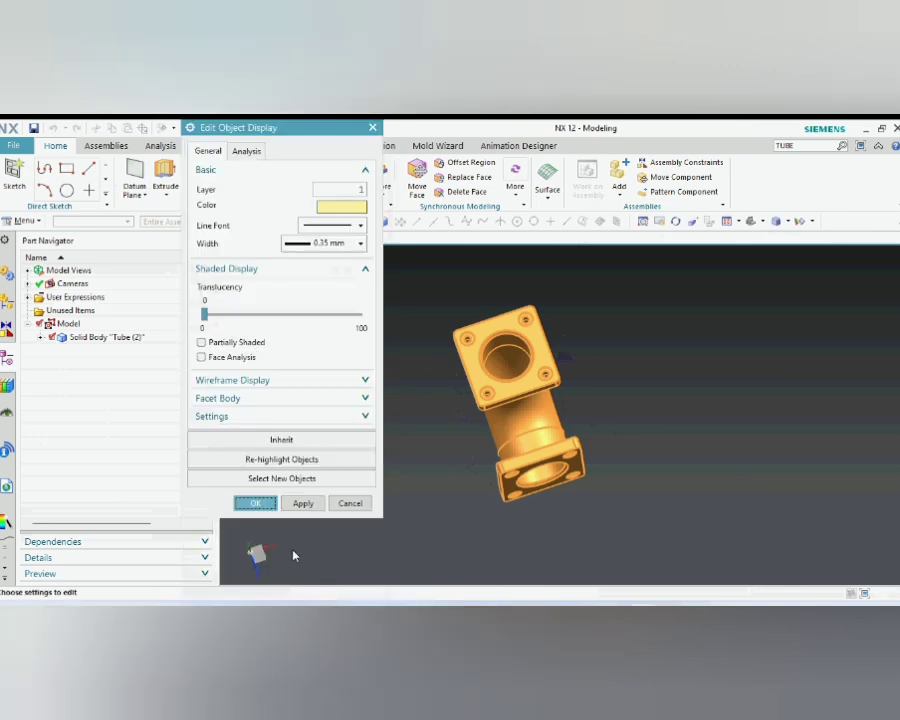
left_click(253, 500)
middle_click_drag(721, 387, 728, 432)
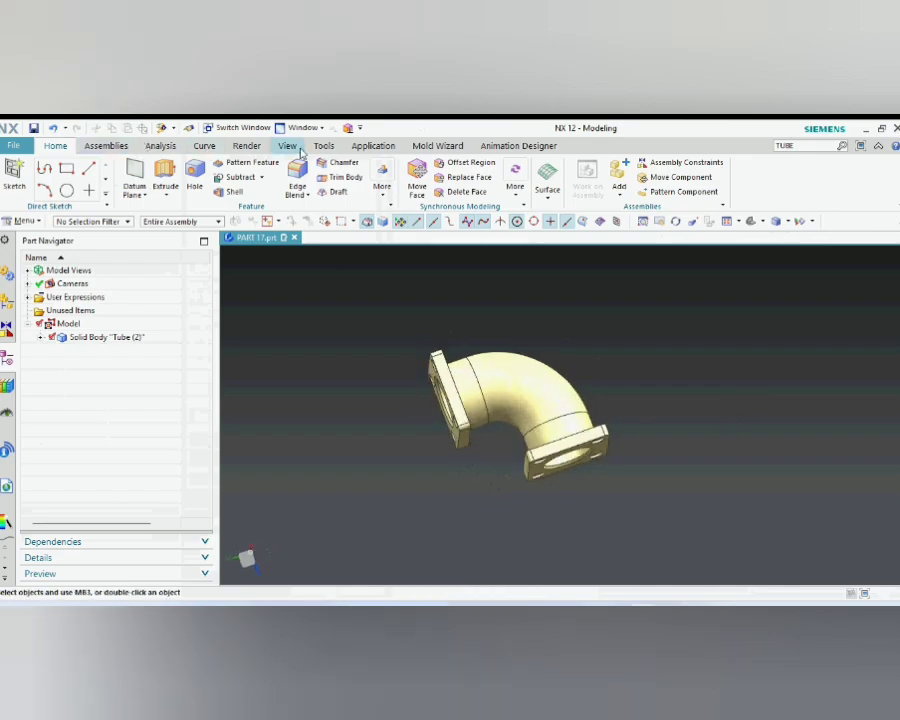